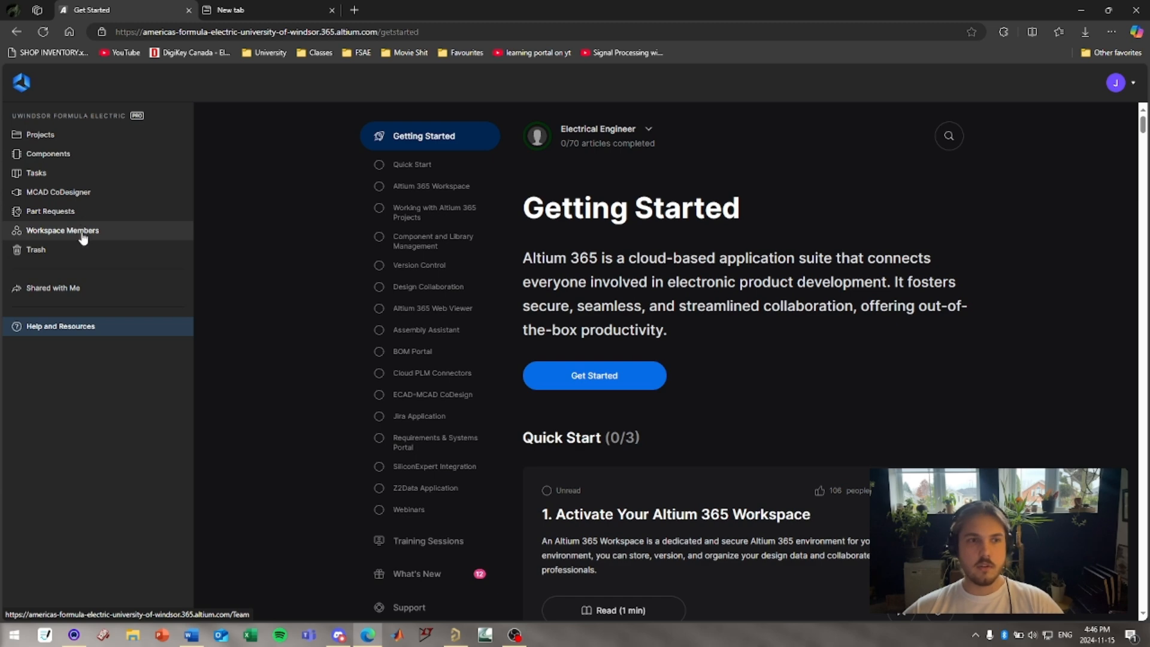
# Search the workspace projects for status indicator and open the Safety_Status_Indicator_1.1.1 project.
pyautogui.click(99, 136)
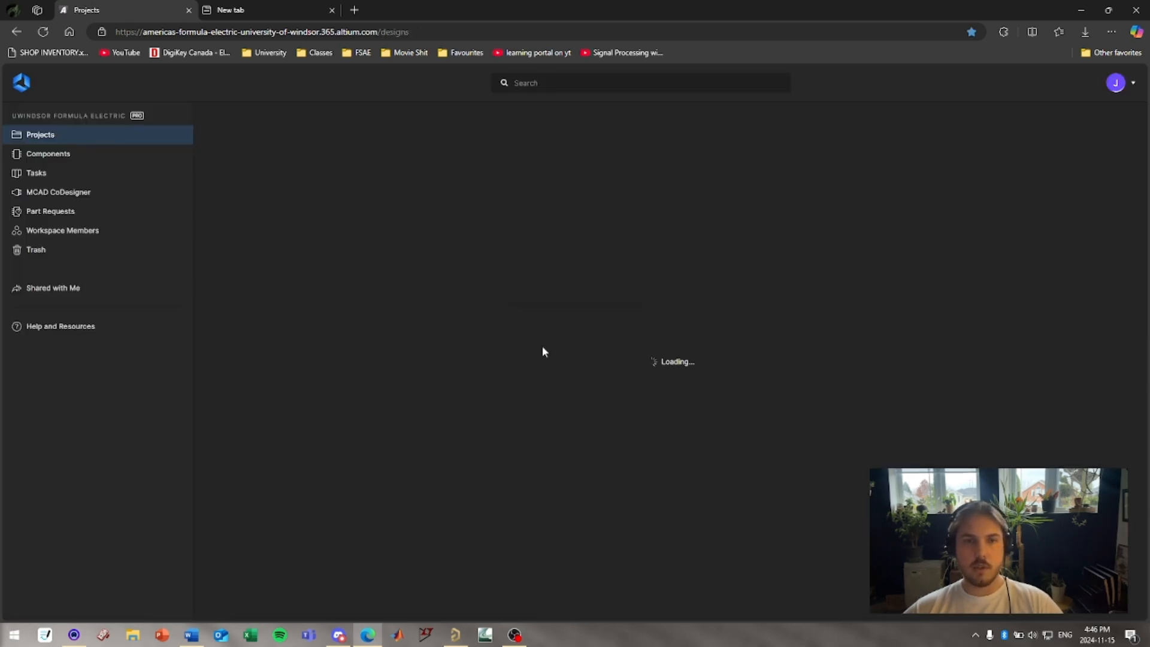
pyautogui.click(548, 85)
pyautogui.write('status indic')
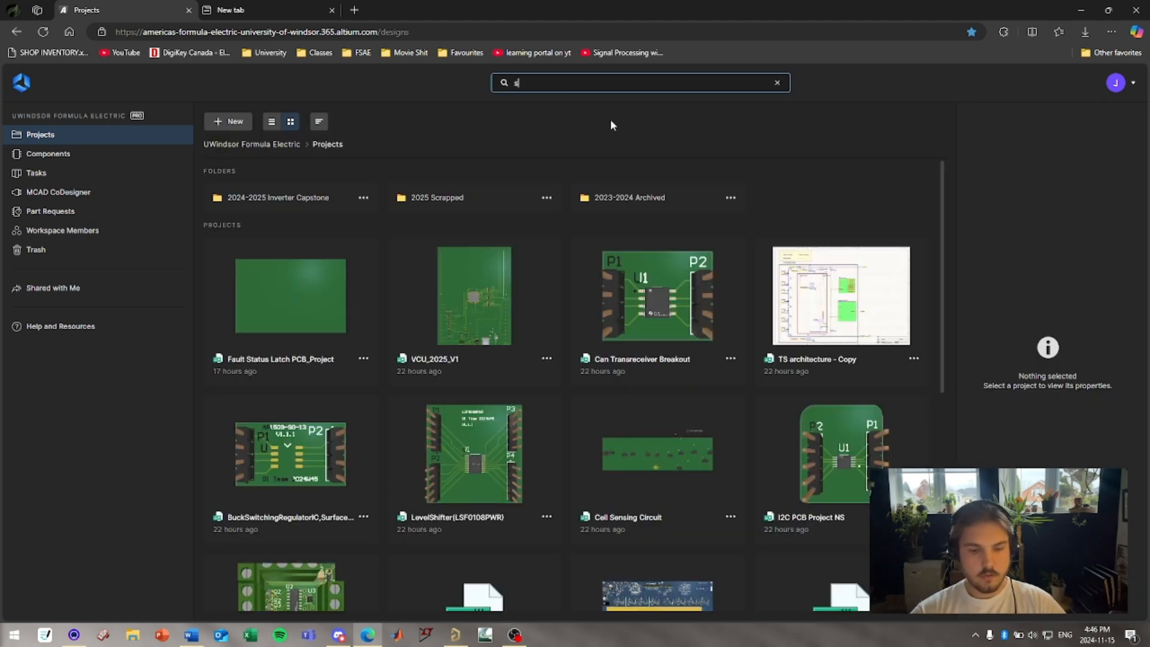
pyautogui.write('ator')
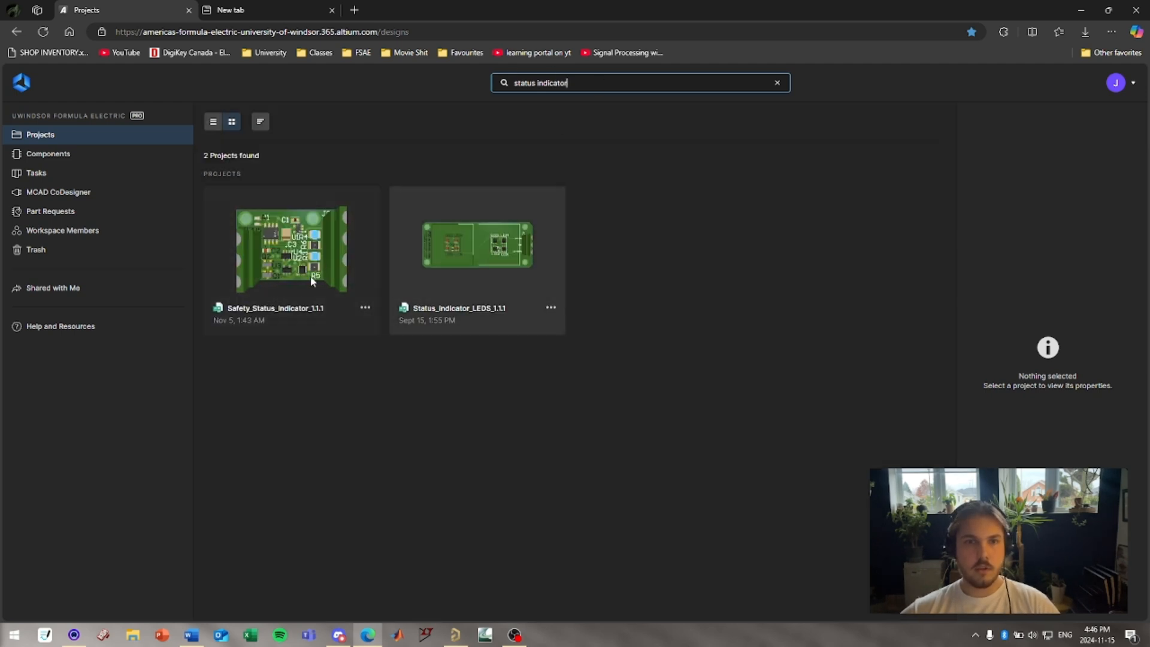
pyautogui.doubleClick(325, 262)
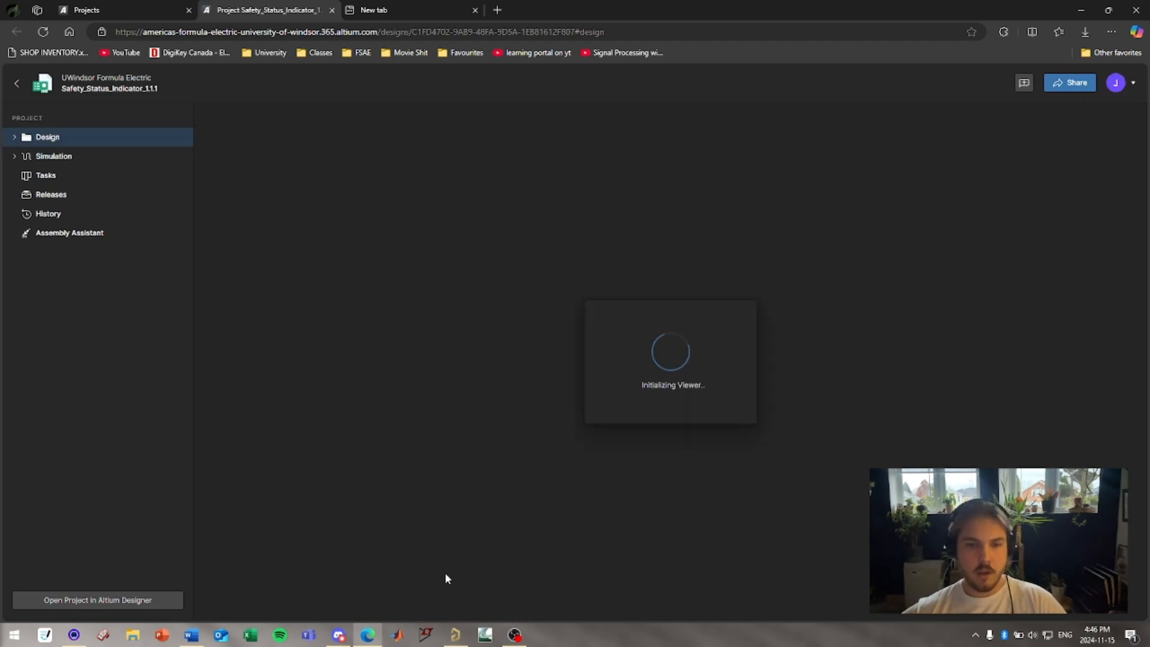
# Examine the project's schematic in the web viewer.
pyautogui.hotkey('ctrl', 'f')
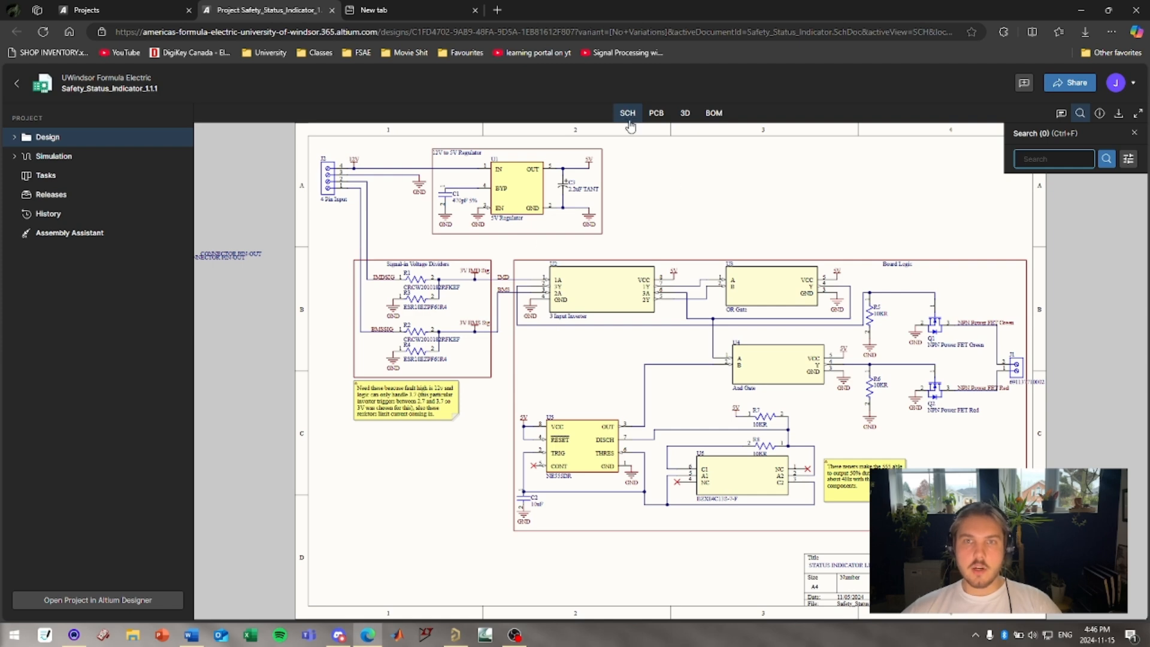
pyautogui.moveTo(407, 213); pyautogui.dragTo(388, 214)
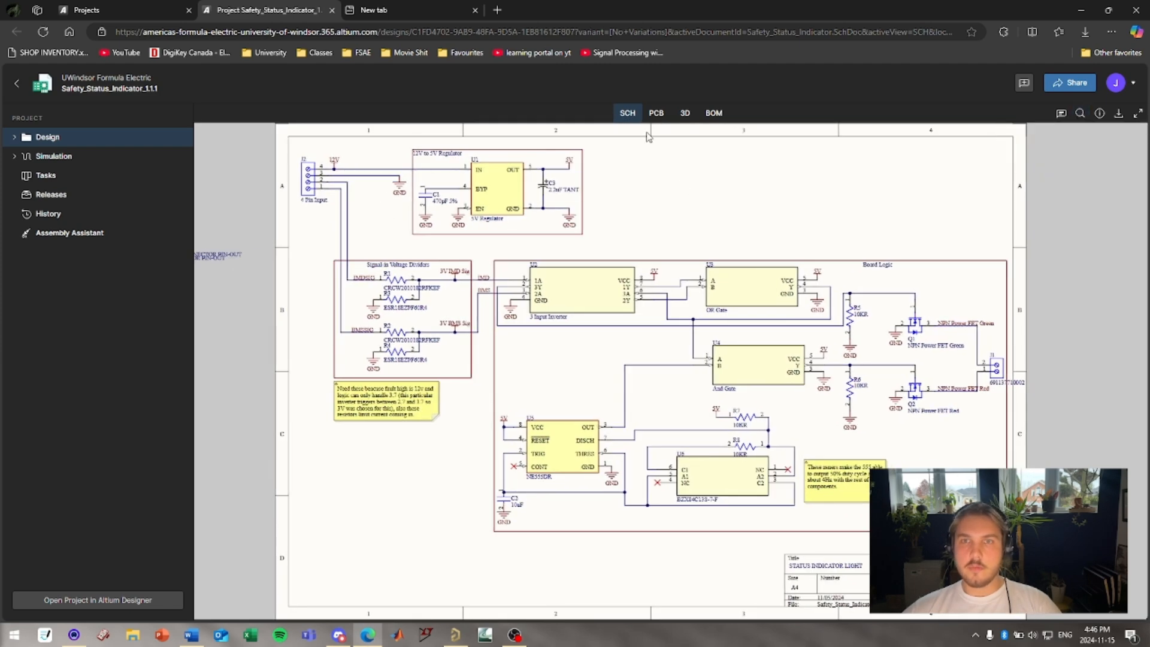
pyautogui.click(657, 119)
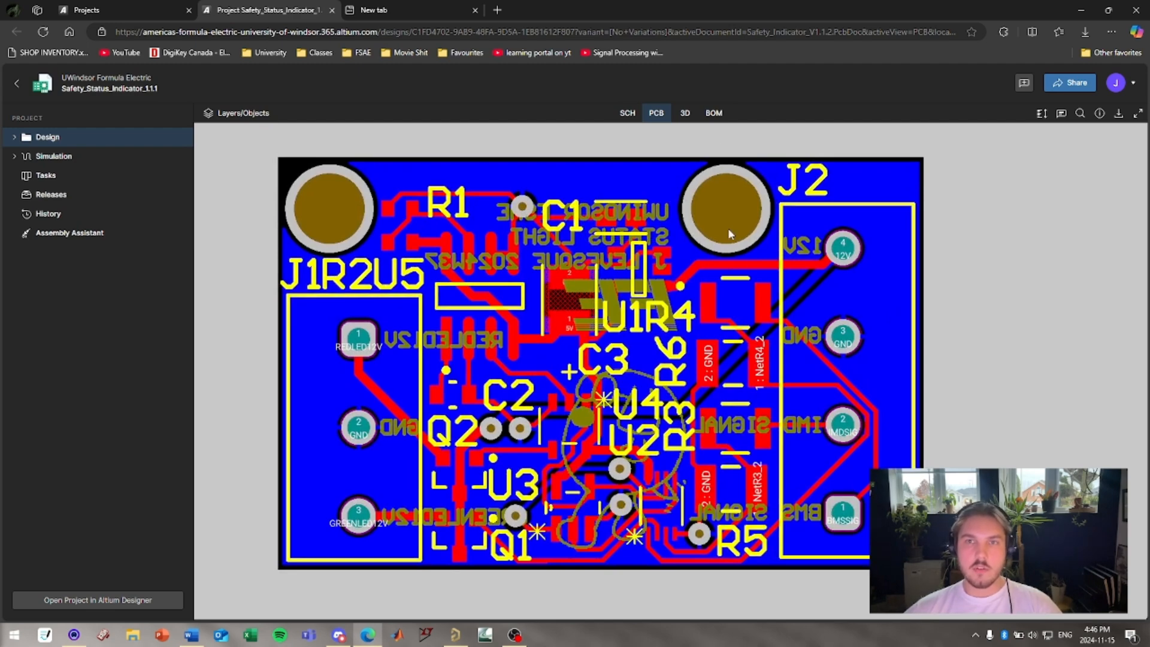
# Inspect the Safety_Indicator board's PCB layout and its 3D view from several angles.
pyautogui.click(684, 113)
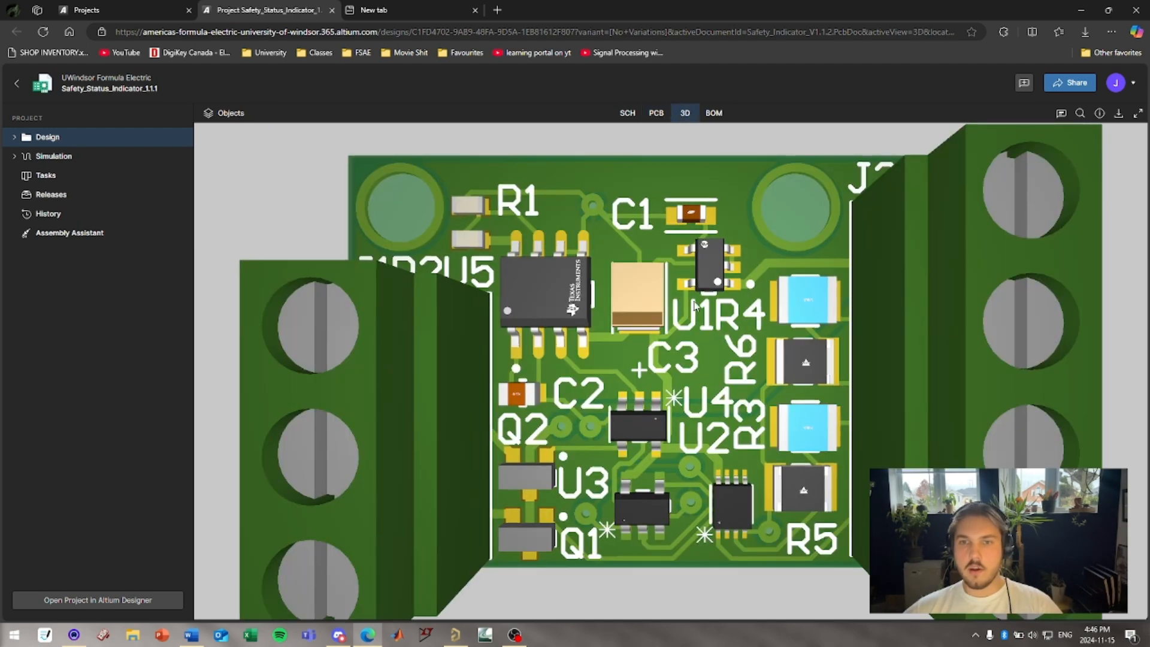
pyautogui.moveTo(580, 314); pyautogui.dragTo(661, 339)
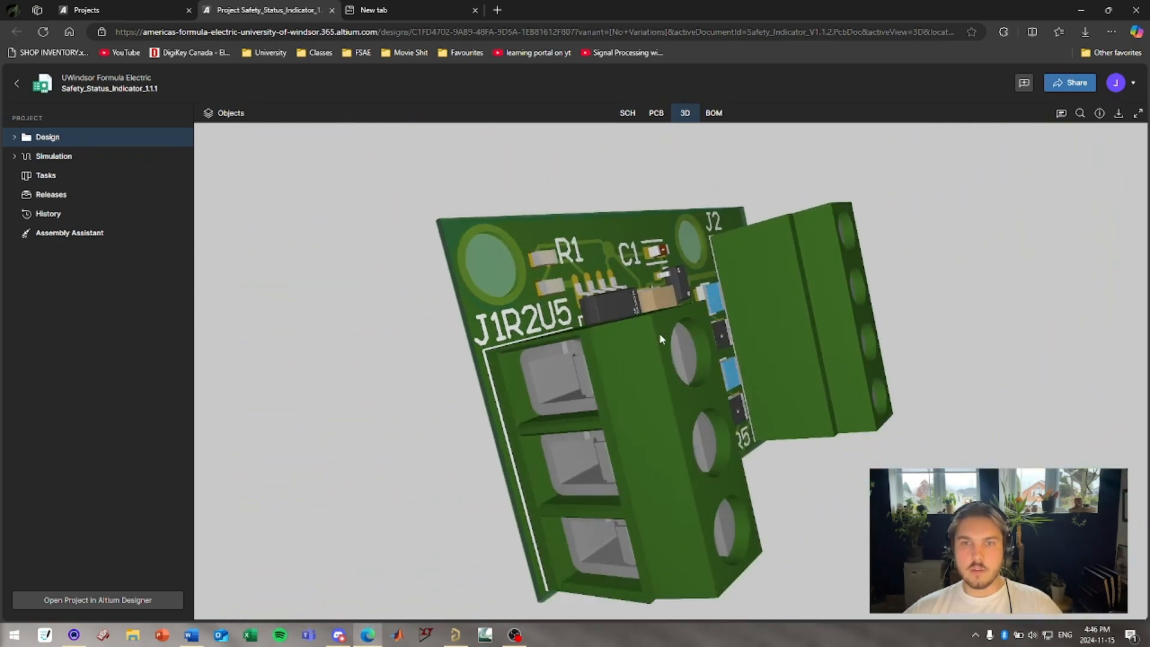
pyautogui.scroll(-2, 687, 361)
pyautogui.moveTo(692, 259); pyautogui.dragTo(412, 394)
# Open StatusIndicator_V3.1.1.PcbDoc from the design's source documents and inspect it in 3D.
pyautogui.click(14, 137)
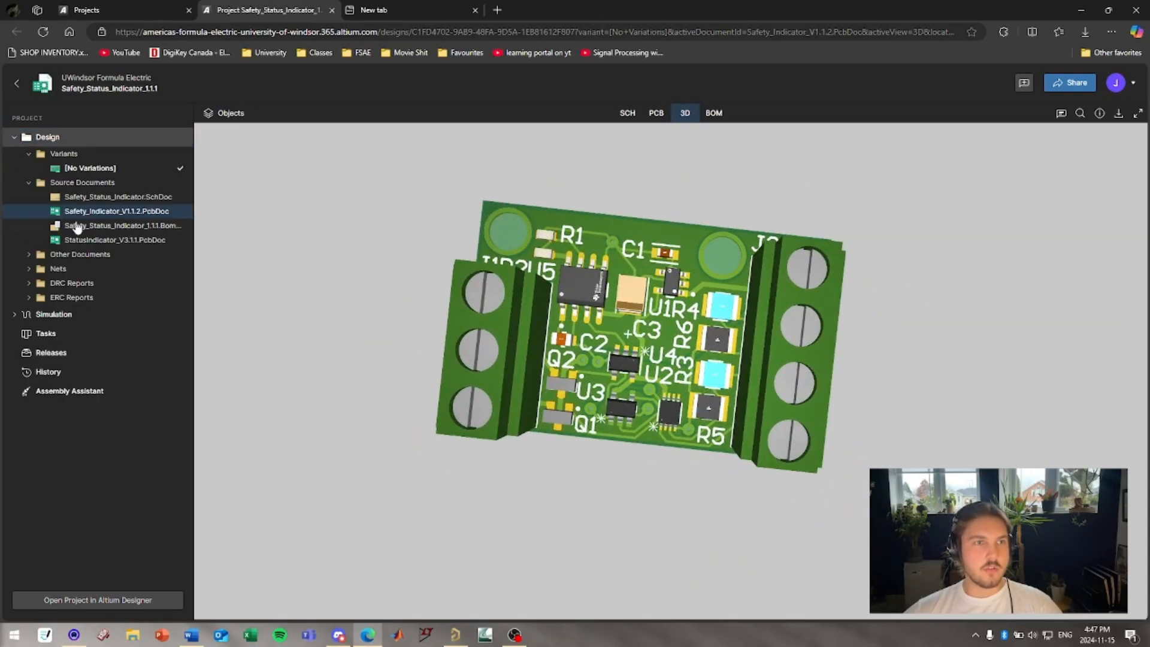
pyautogui.click(130, 240)
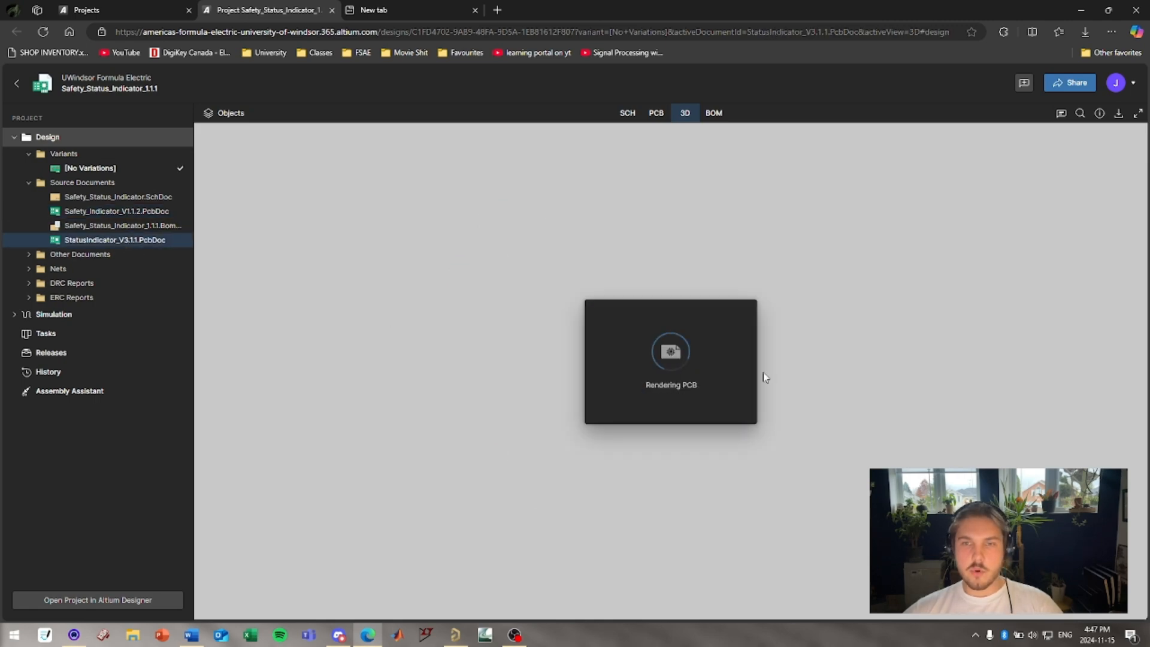
pyautogui.moveTo(763, 376); pyautogui.dragTo(620, 346)
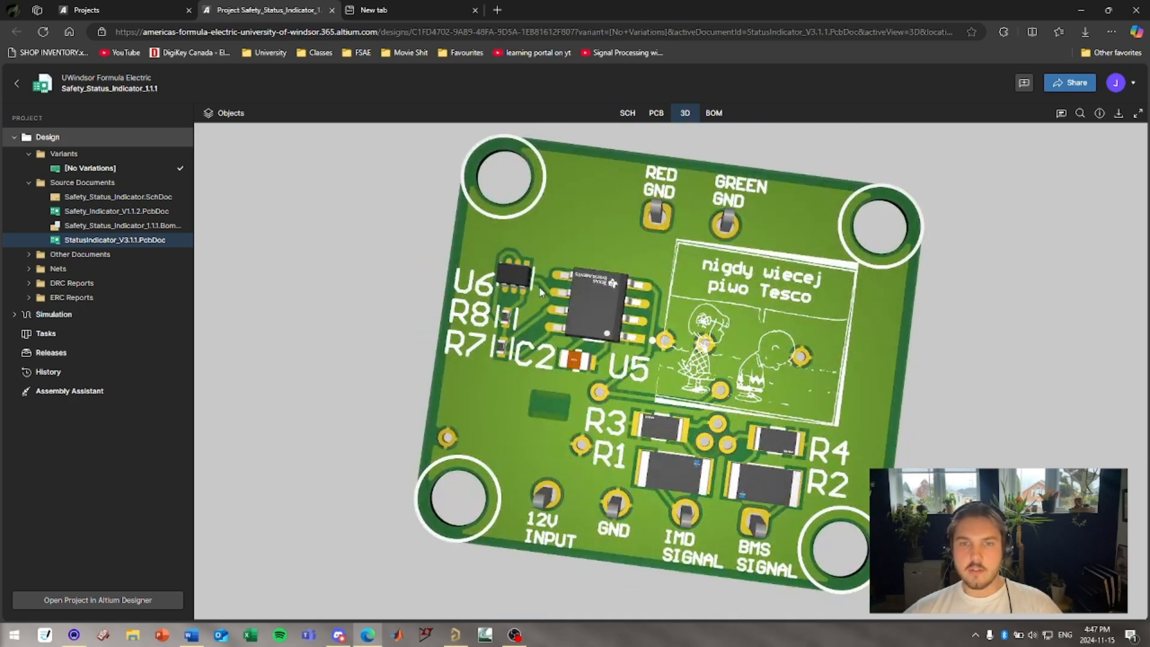
pyautogui.moveTo(506, 310); pyautogui.dragTo(703, 395)
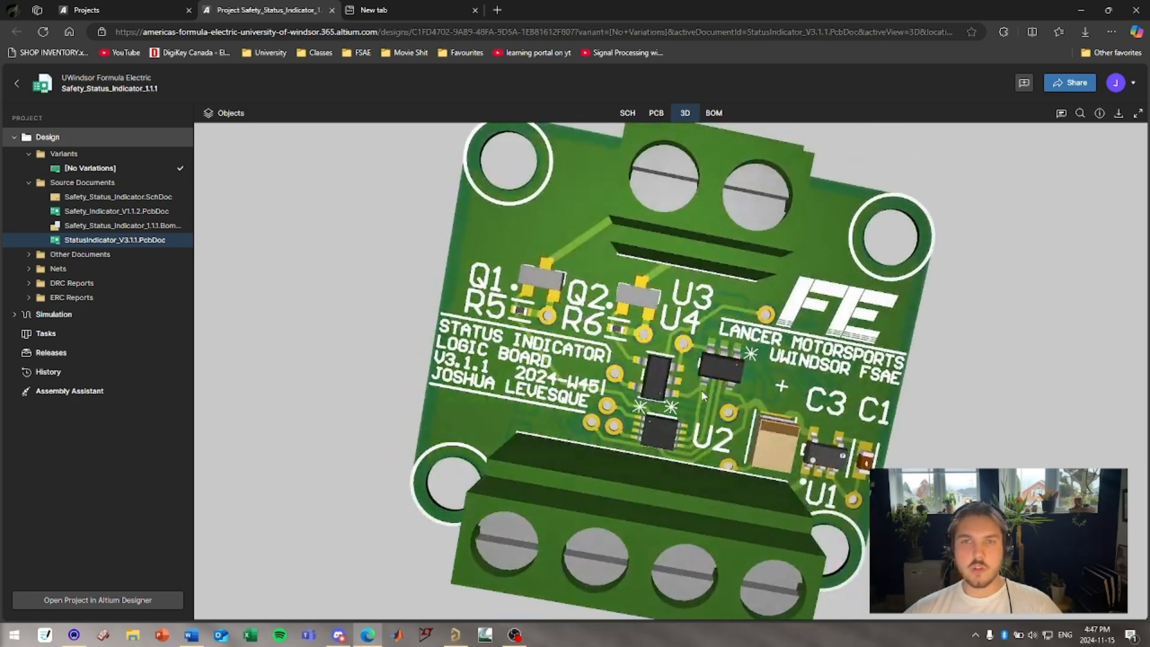
# Review the schematic and the Simulation section, then return to the workspace projects list.
pyautogui.click(118, 197)
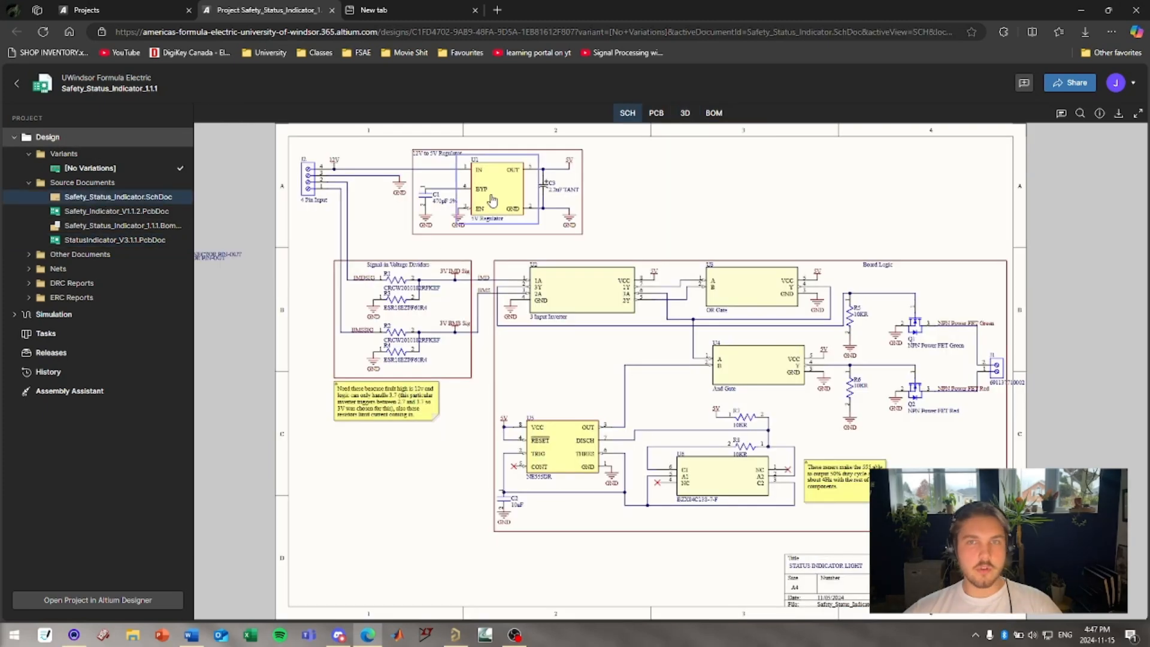
pyautogui.click(80, 240)
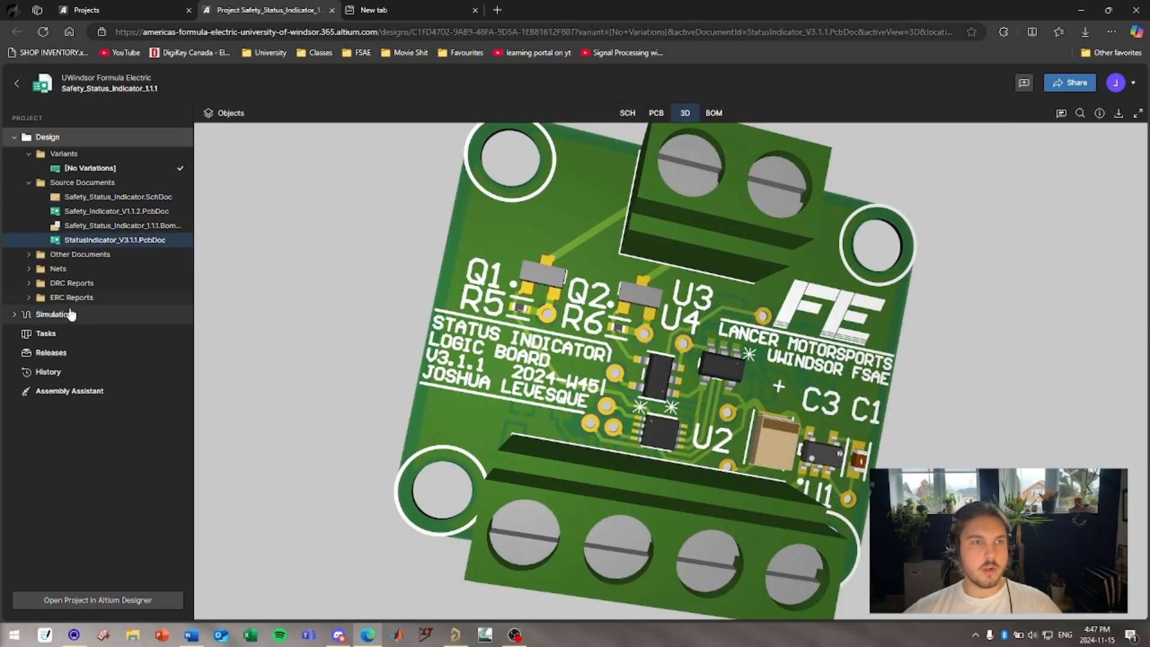
pyautogui.click(15, 317)
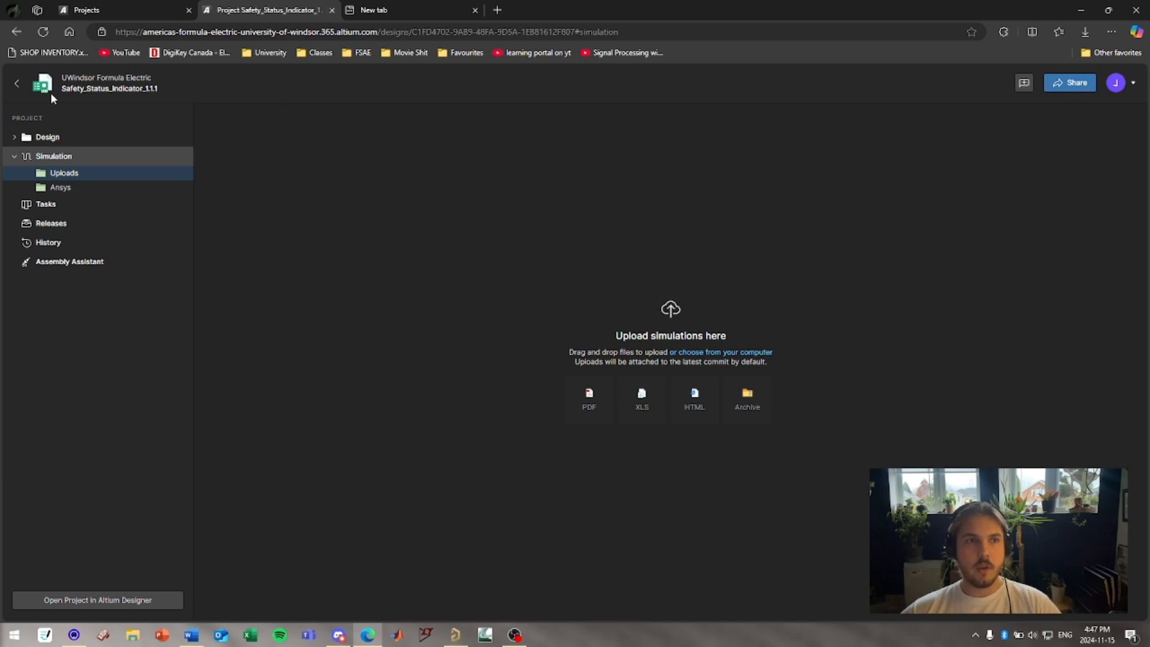
pyautogui.click(17, 84)
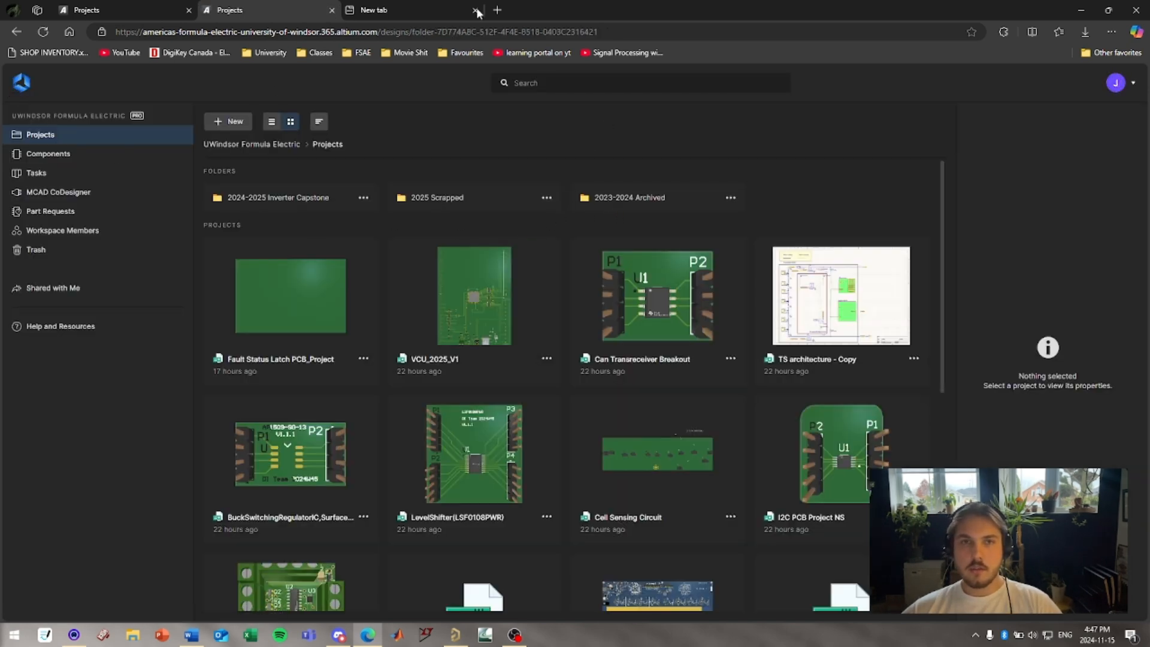
# Close the extra browser tabs and switch to Altium Designer.
pyautogui.click(332, 11)
pyautogui.click(331, 10)
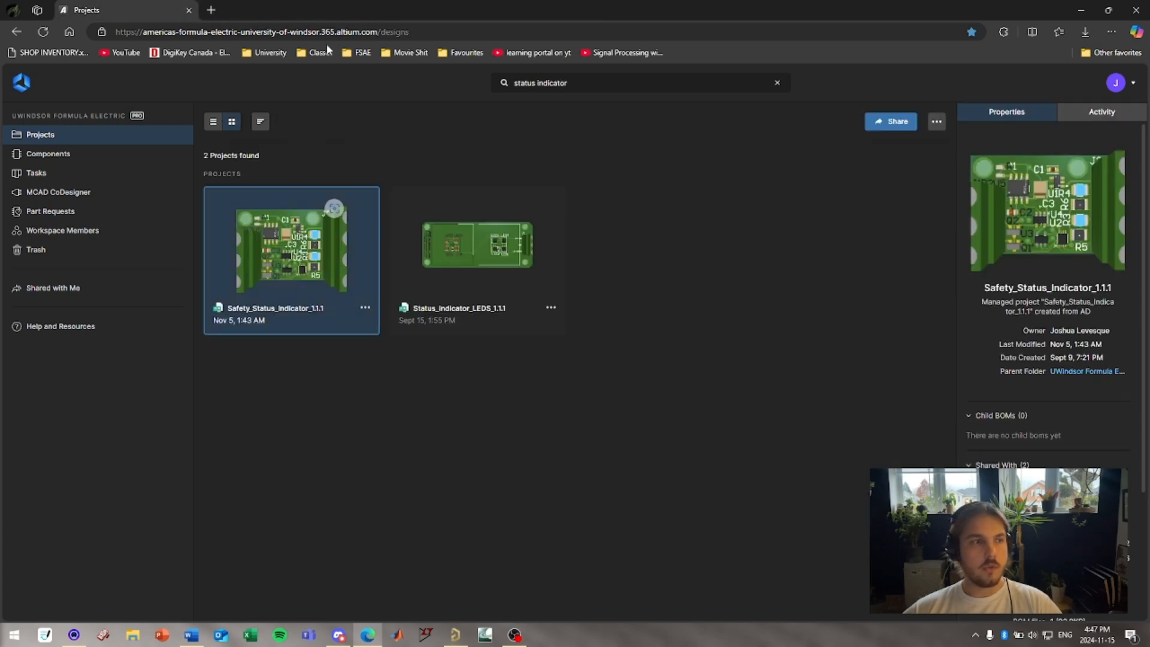
pyautogui.click(452, 637)
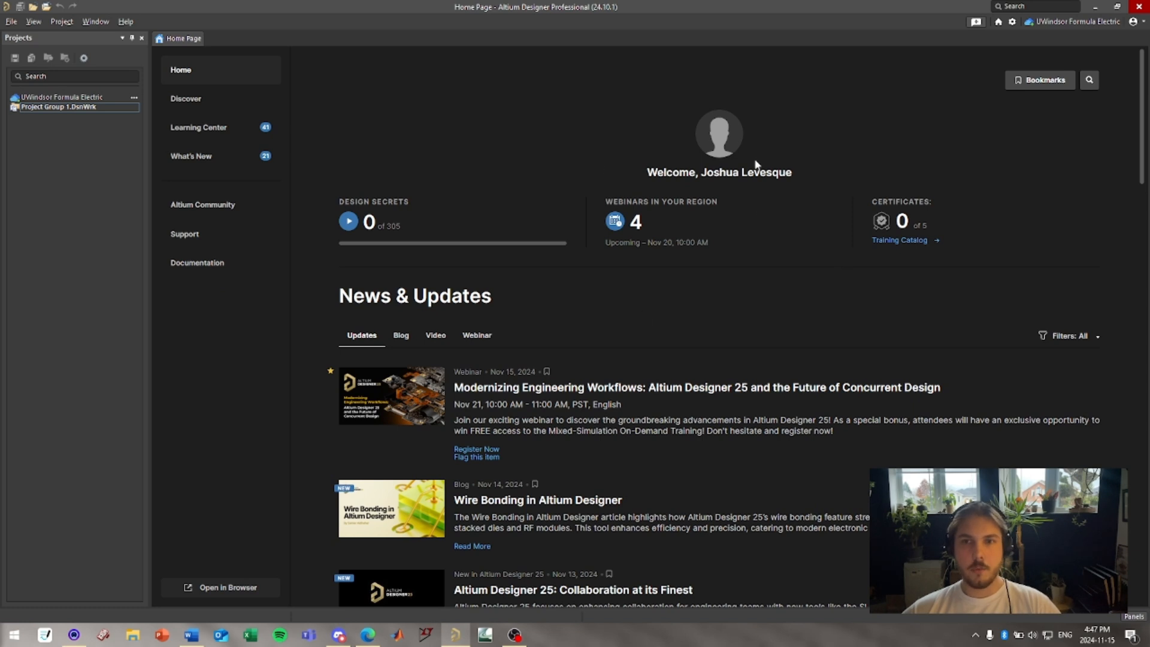
# Check the account and workspace menus for the UWindsor Formula Electric workspace connection.
pyautogui.click(1138, 24)
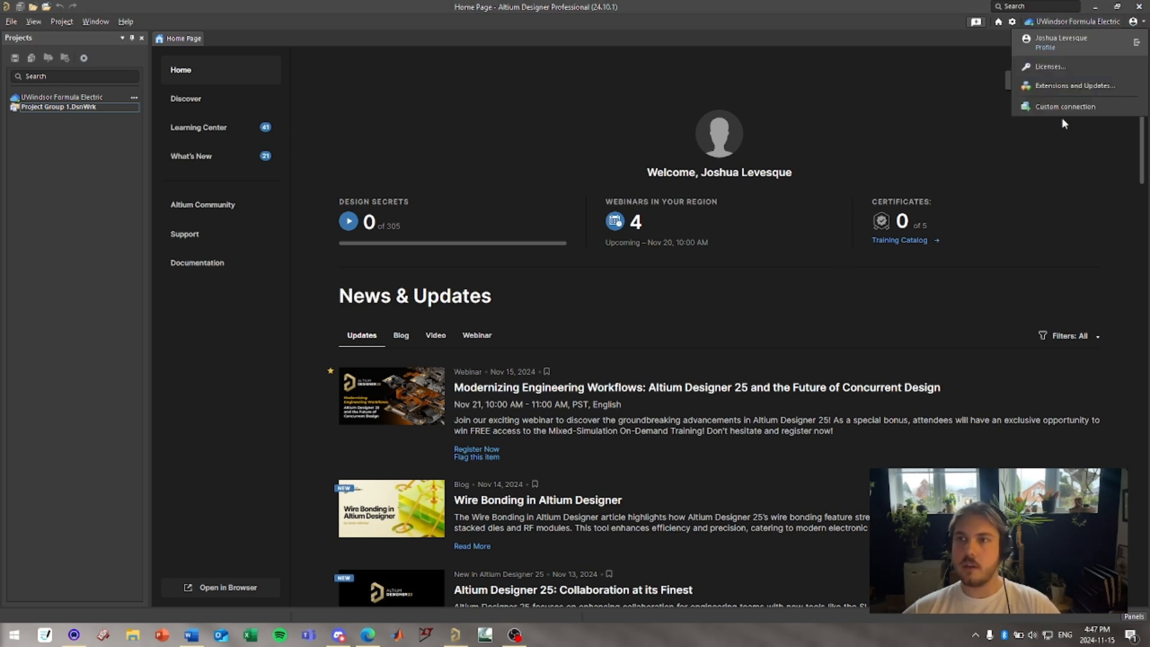
pyautogui.click(1070, 22)
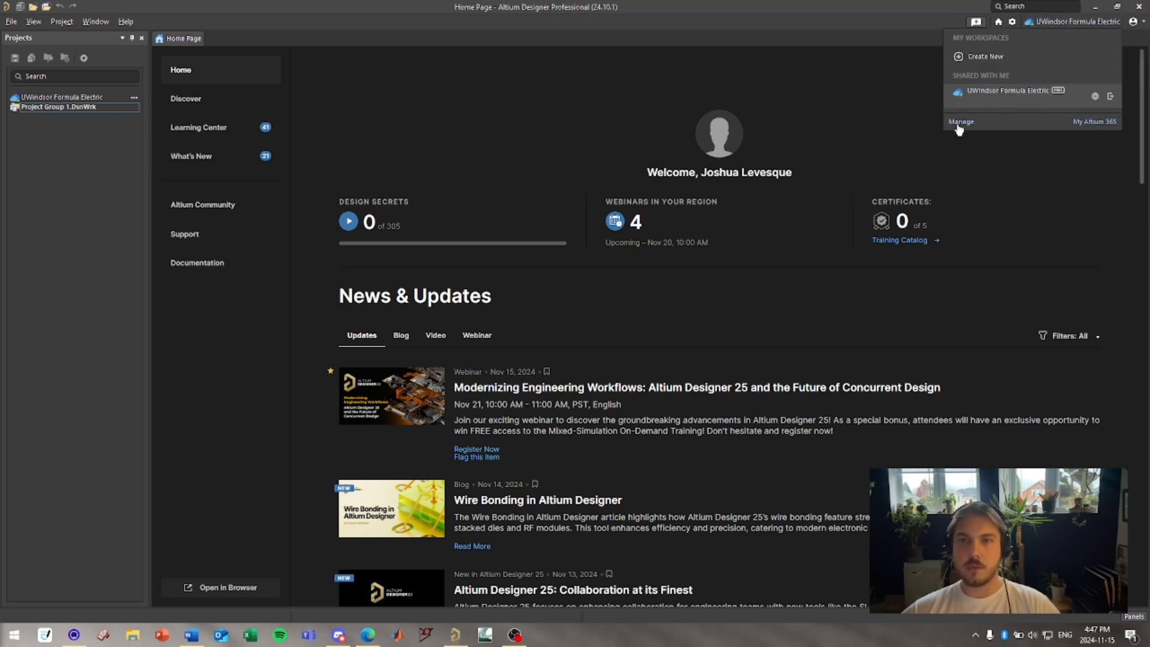
pyautogui.click(638, 93)
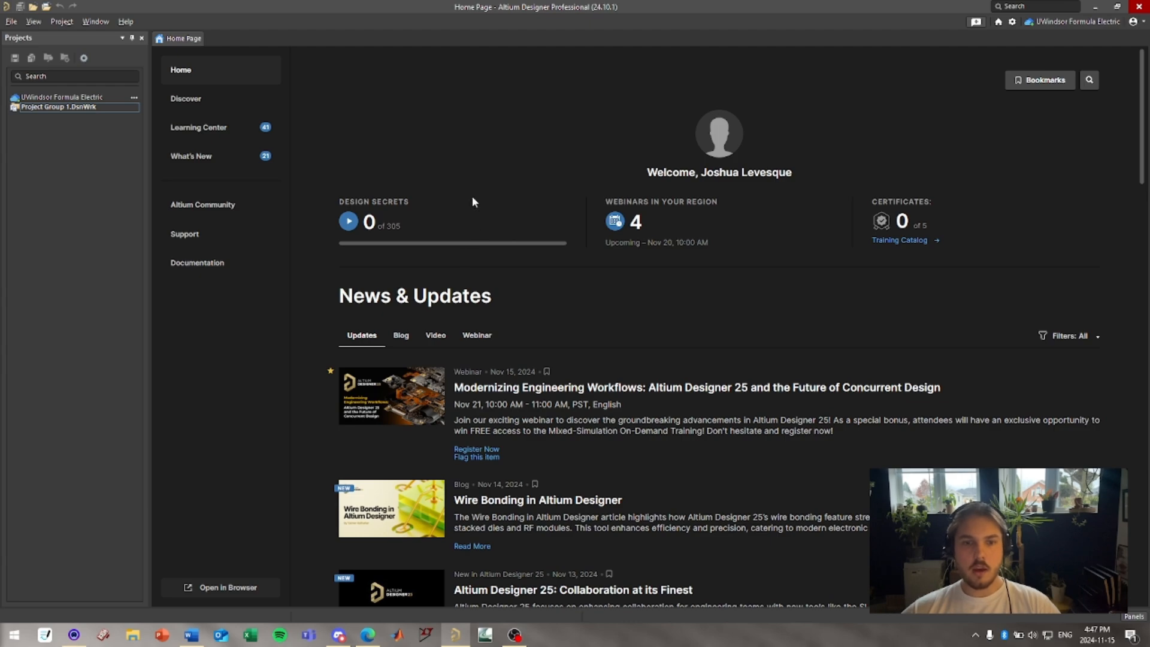
pyautogui.scroll(-10, 472, 201)
pyautogui.scroll(10, 442, 340)
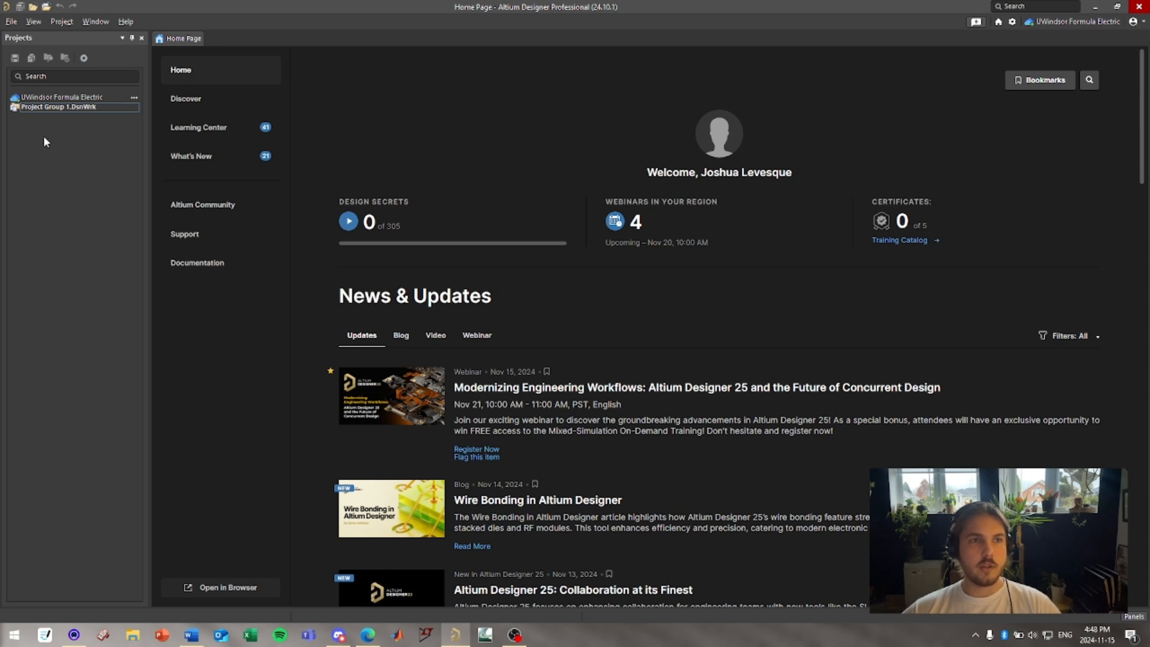
# Open the Safety_Status_Indicator_1.1.1 project from the workspace, searching the project list for status.
pyautogui.rightClick(42, 97)
pyautogui.click(86, 109)
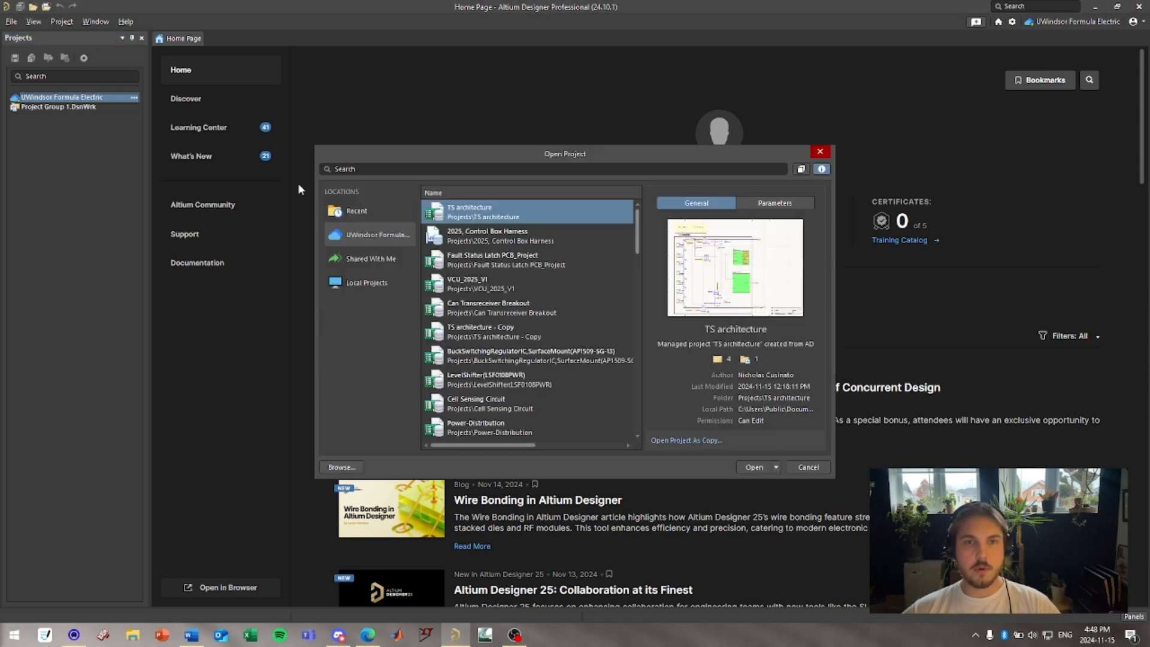
pyautogui.click(393, 170)
pyautogui.write('st')
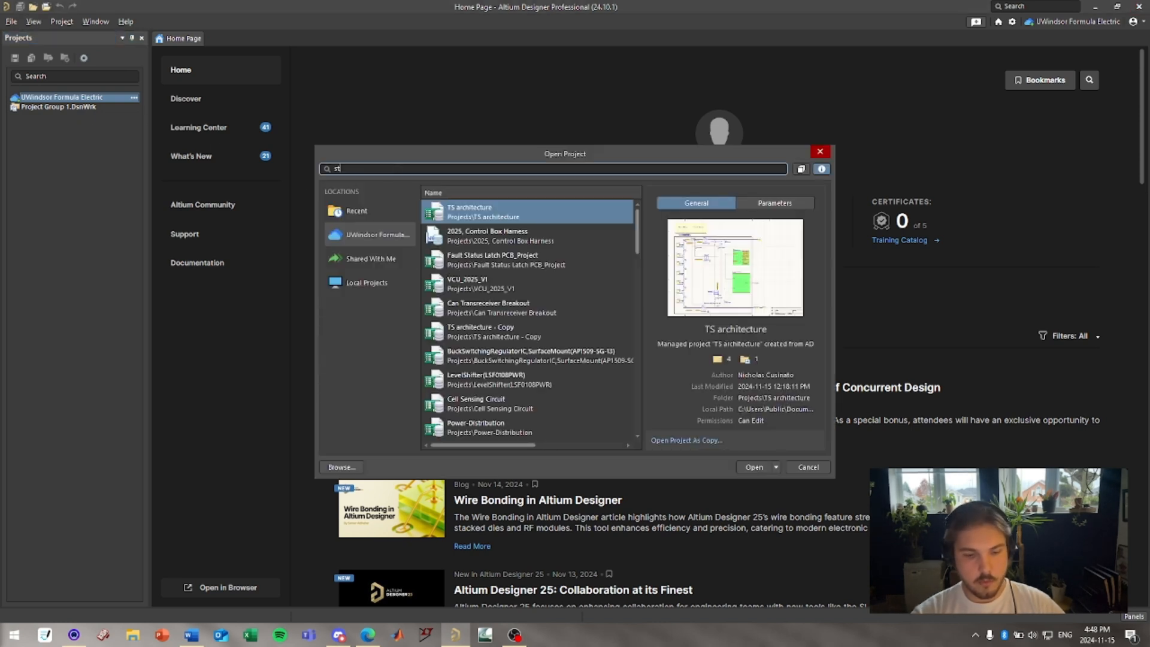
pyautogui.write('a')
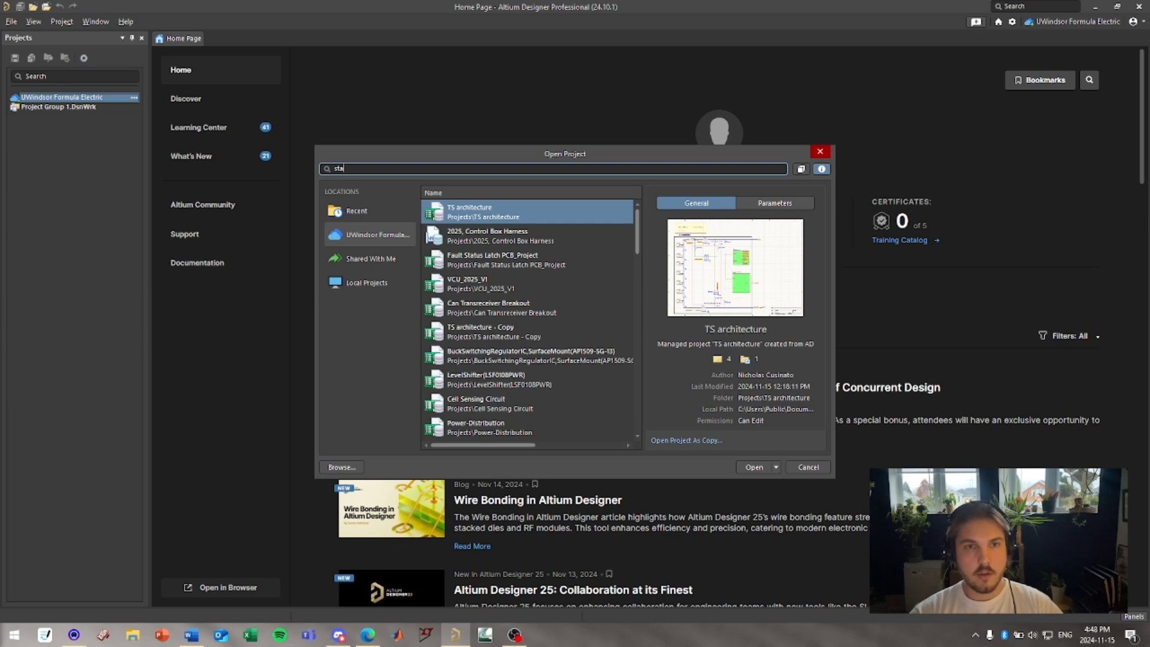
pyautogui.write('tus')
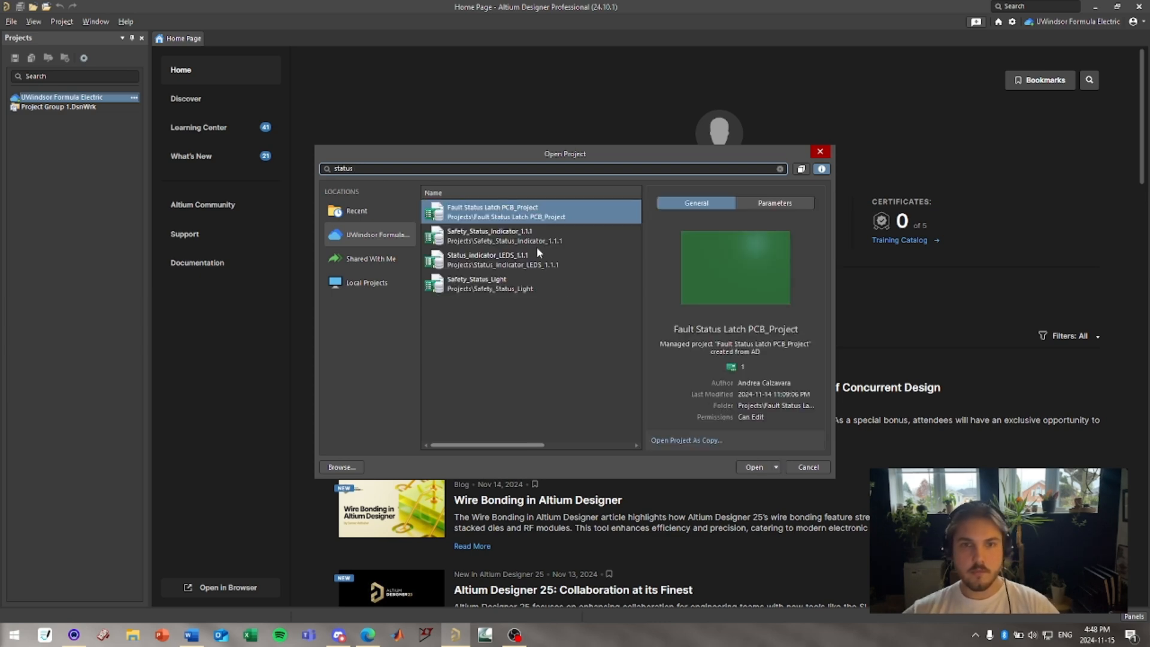
pyautogui.doubleClick(535, 235)
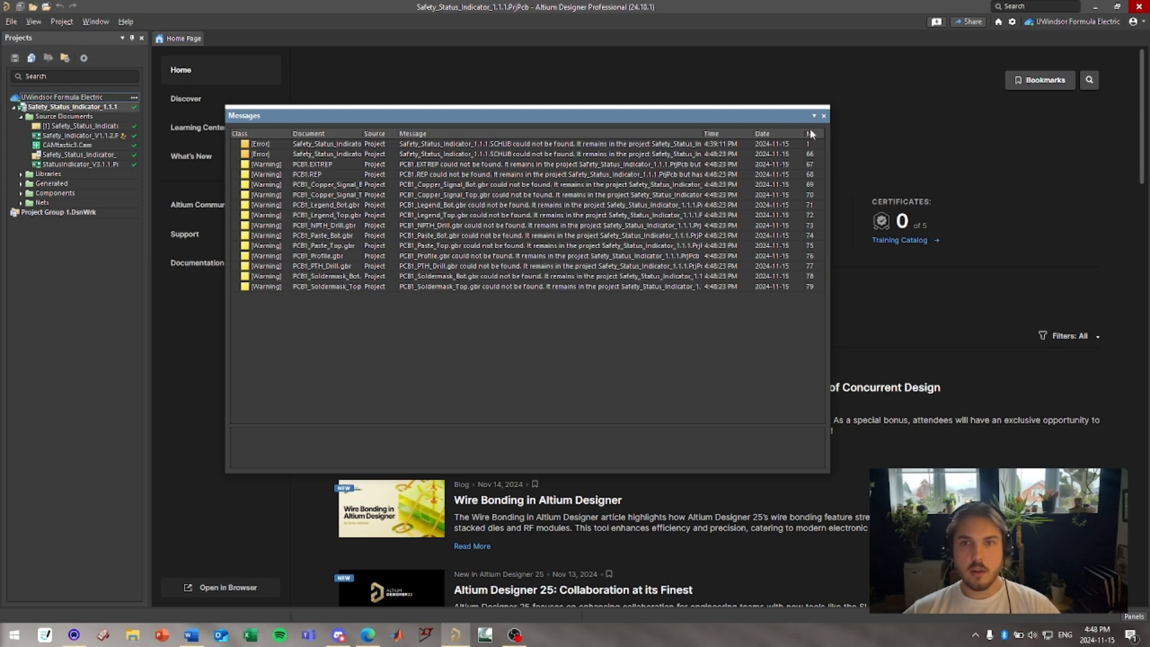
# Close the Messages panel and open the Safety_Status_Indicator schematic document.
pyautogui.click(824, 116)
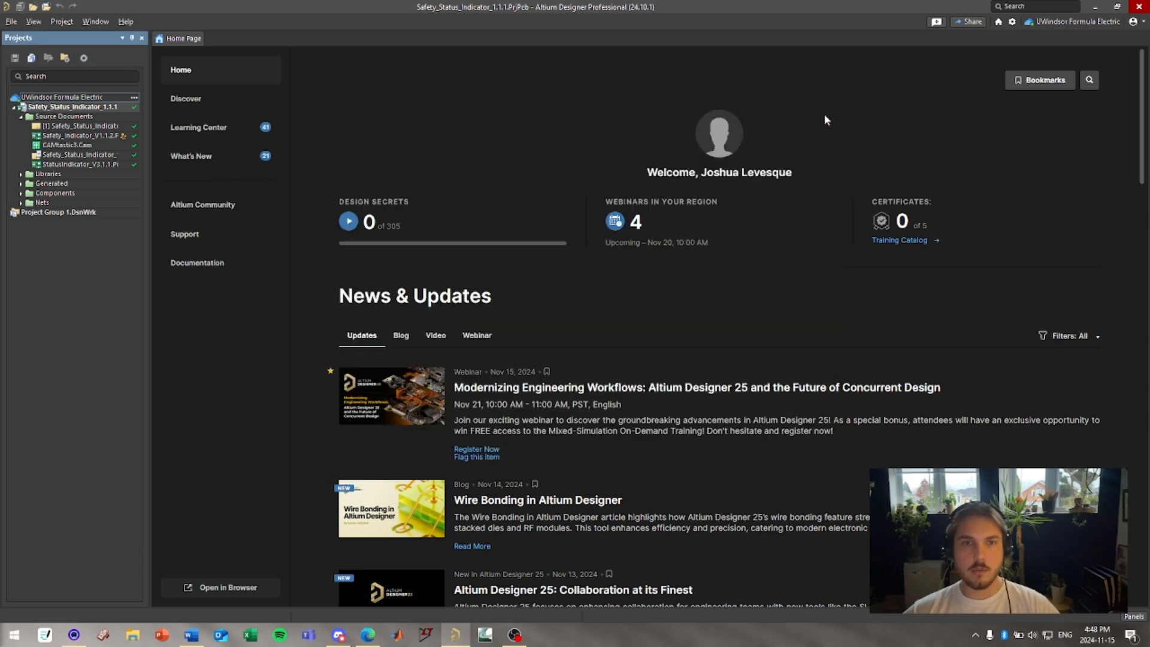
pyautogui.doubleClick(67, 127)
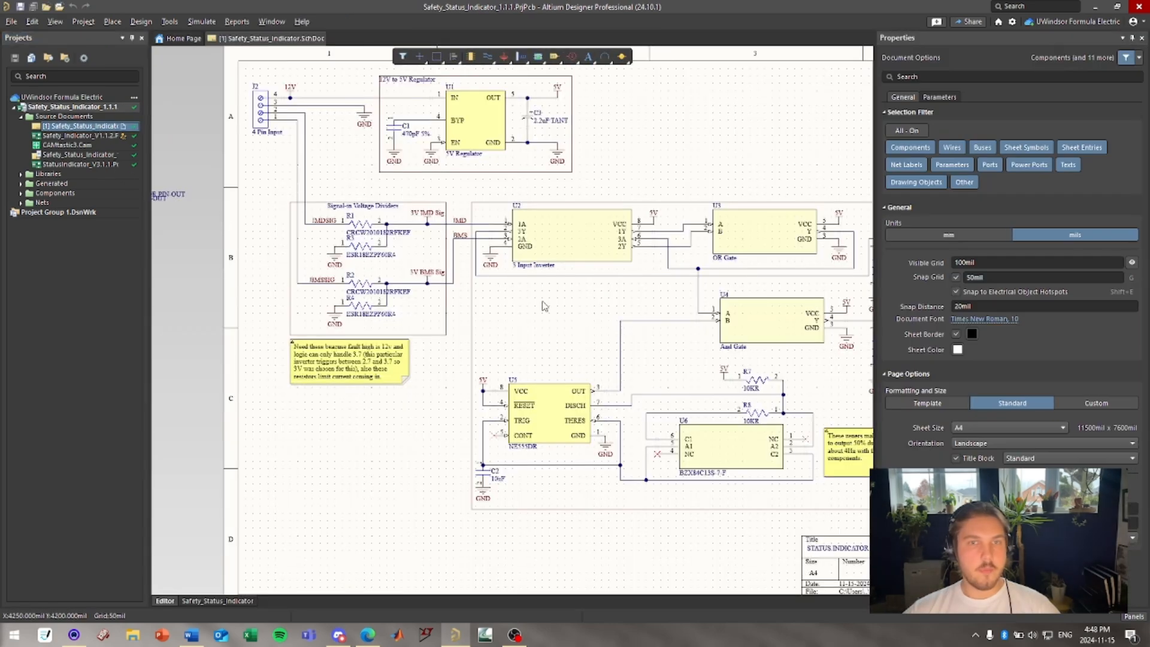
pyautogui.moveTo(569, 320); pyautogui.dragTo(559, 340, button='right')
pyautogui.keyDown('ctrl'); pyautogui.scroll(-5, 539, 339); pyautogui.keyUp('ctrl')
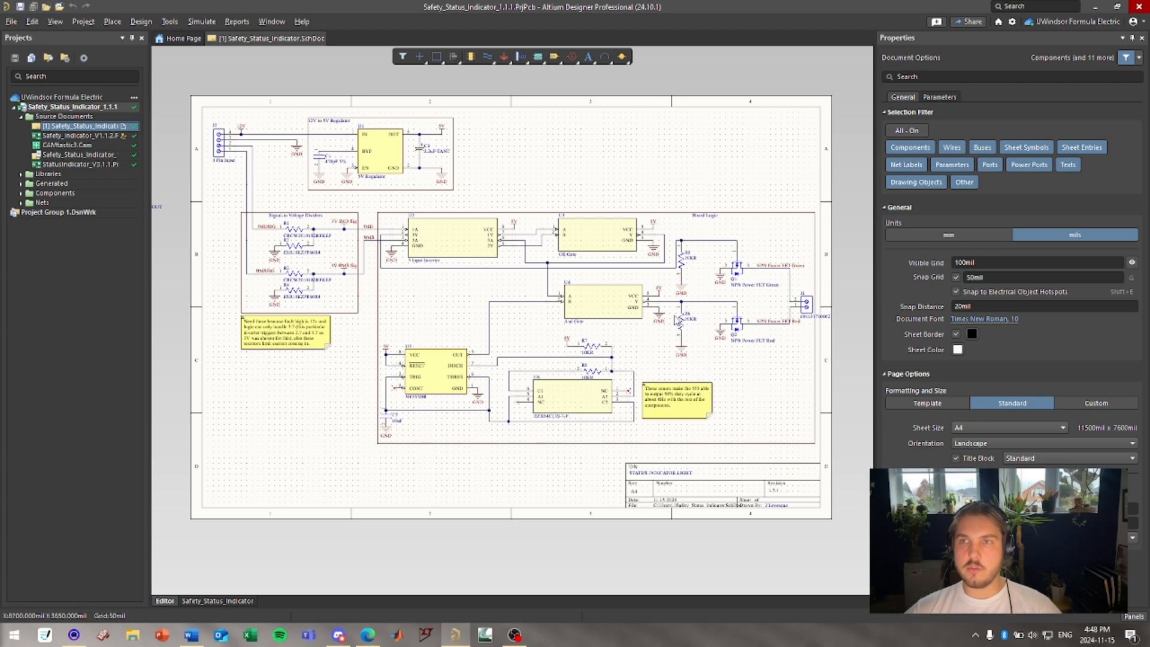
# Close the Properties panel to enlarge the schematic editing area.
pyautogui.click(1141, 38)
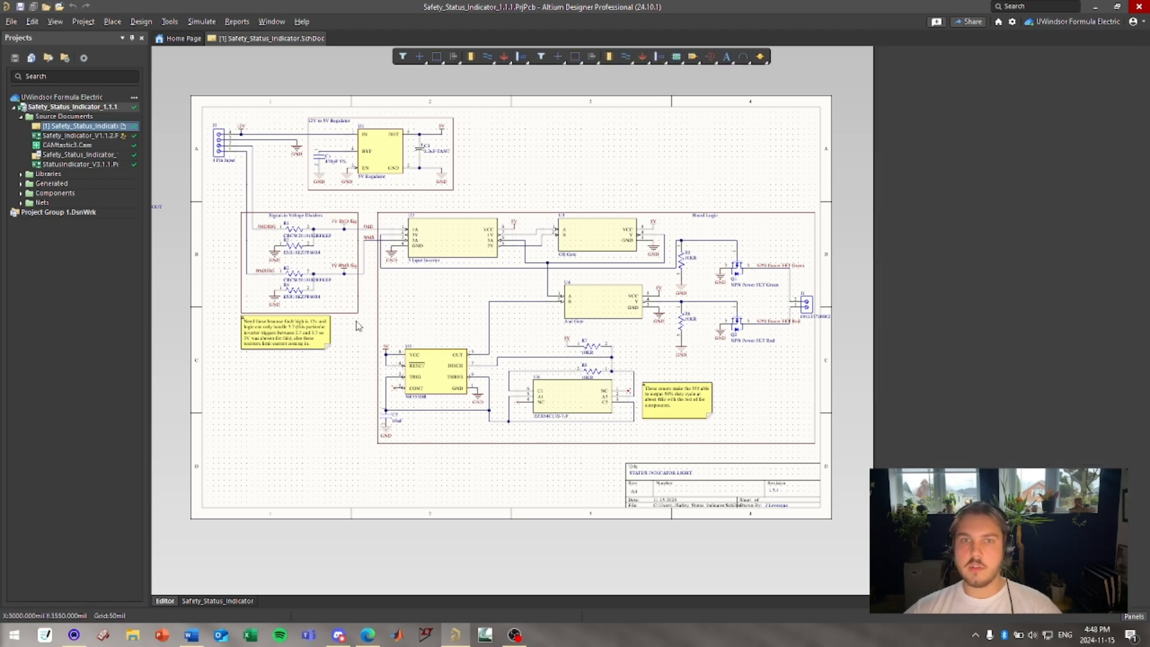
pyautogui.moveTo(536, 161); pyautogui.dragTo(753, 194)
pyautogui.moveTo(547, 186); pyautogui.dragTo(638, 189, button='right')
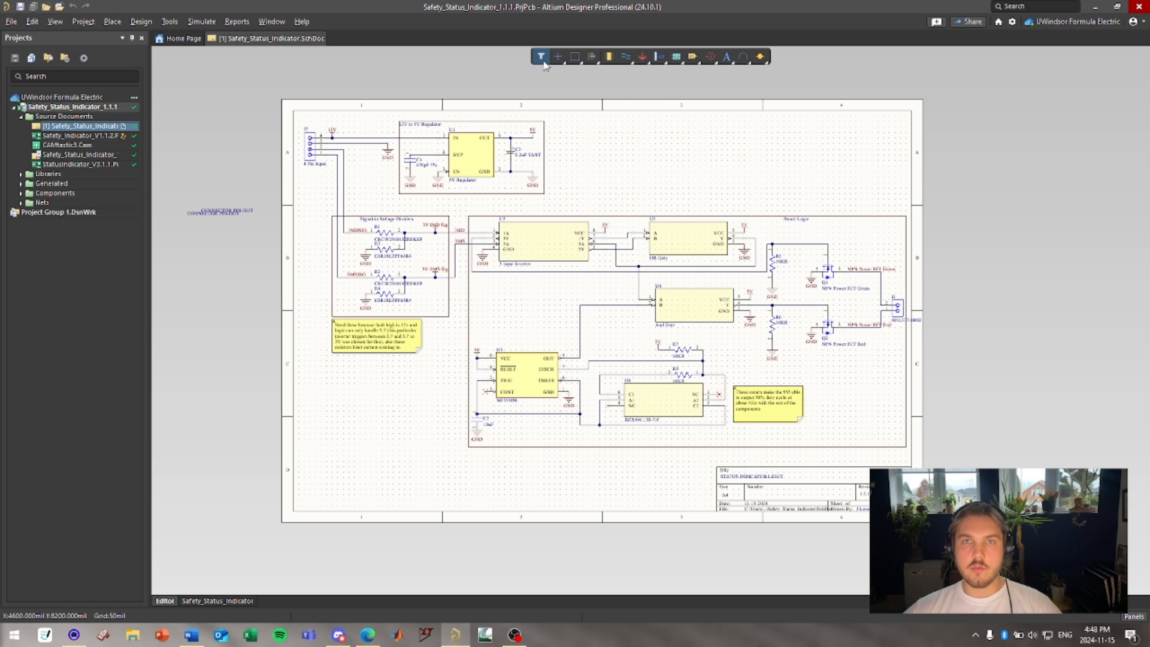
pyautogui.rightClick(643, 170)
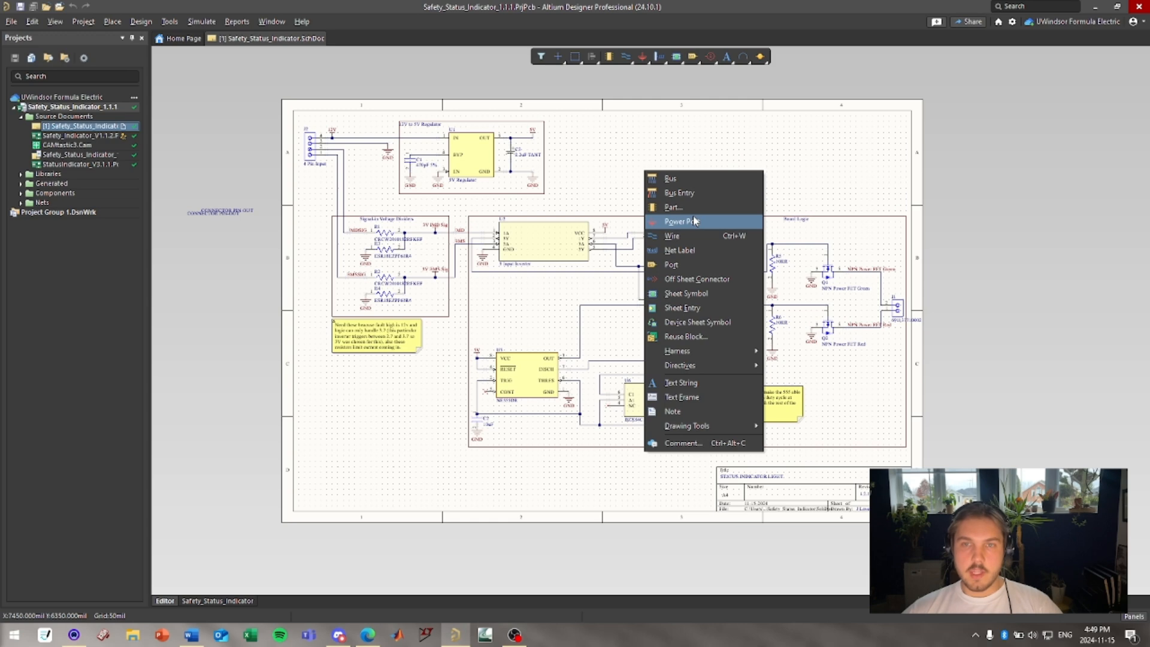
pyautogui.press('Escape')
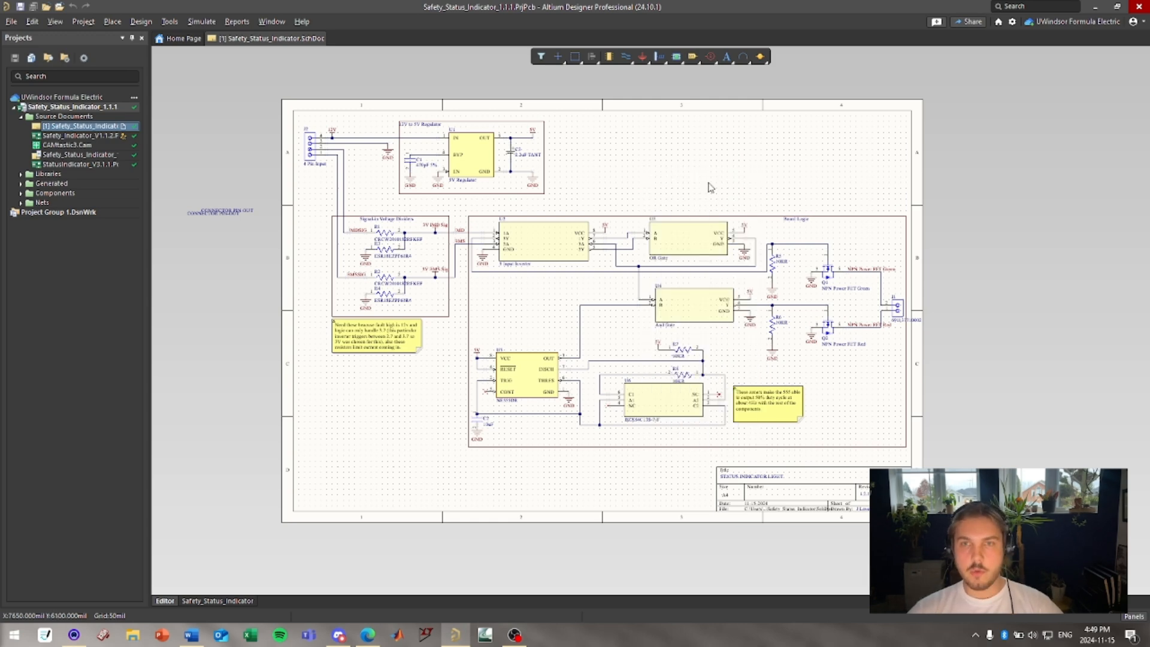
# Place a horizontal wire in the empty area above the OR gate.
pyautogui.press('p')
pyautogui.press('w')
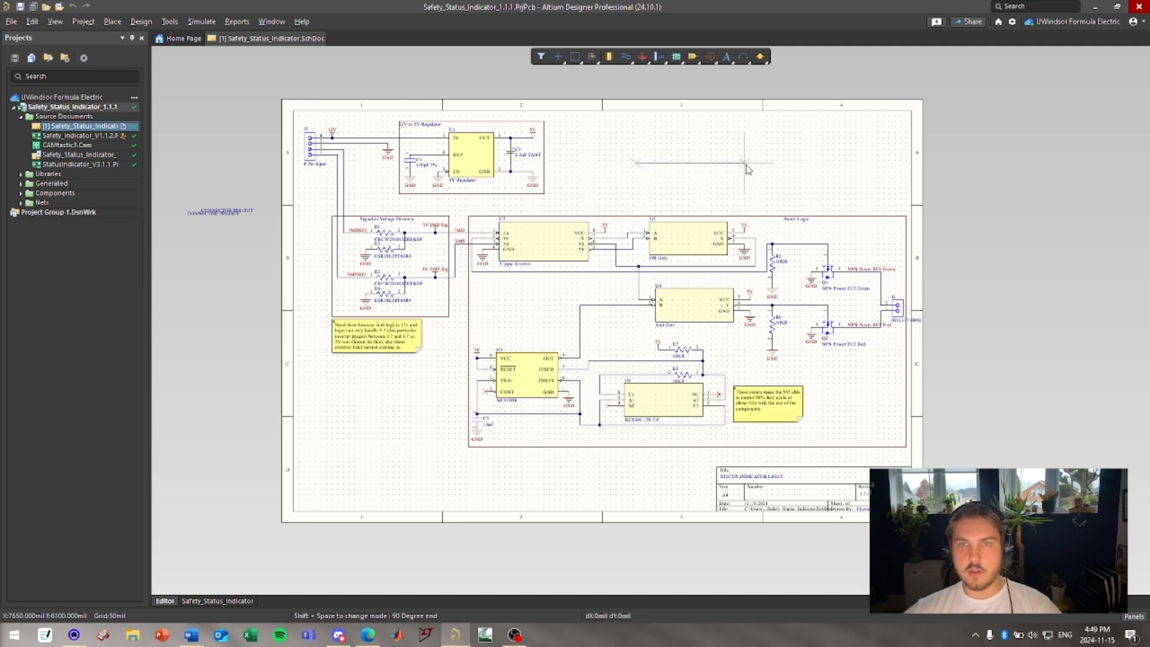
pyautogui.click(746, 165)
pyautogui.rightClick(746, 200)
pyautogui.rightClick(745, 200)
pyautogui.keyDown('ctrl'); pyautogui.scroll(5, 720, 227); pyautogui.keyUp('ctrl')
pyautogui.moveTo(681, 176); pyautogui.dragTo(673, 264, button='right')
pyautogui.rightClick(724, 220)
pyautogui.click(735, 200)
pyautogui.click(737, 203)
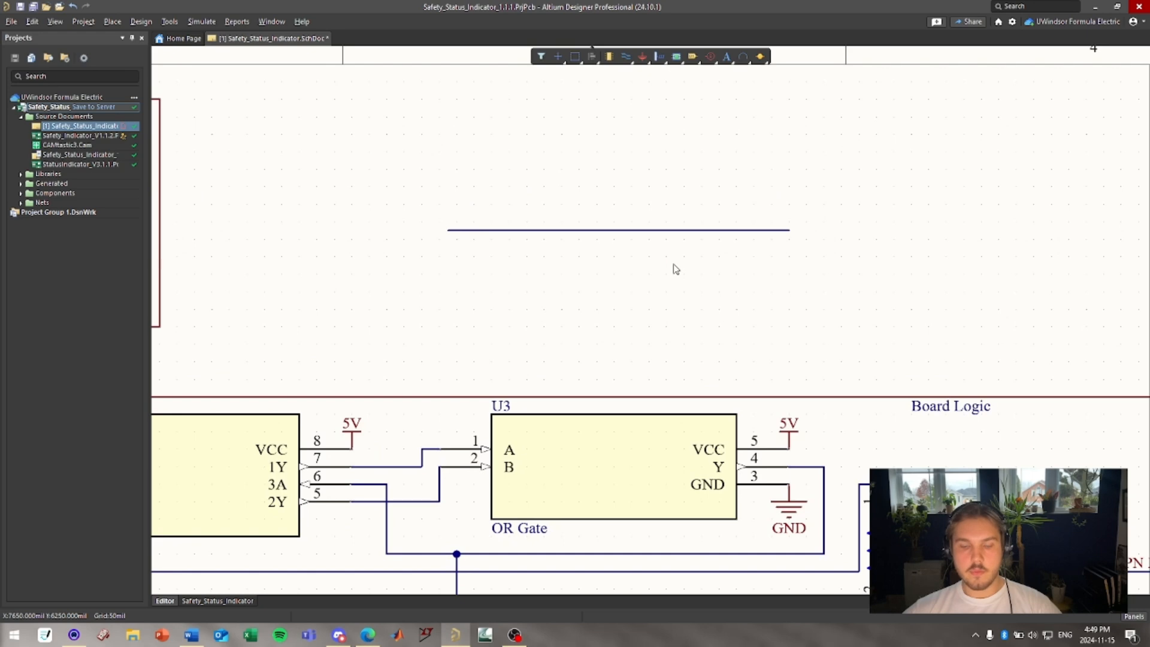
# Place a second parallel wire of the same length just below the first.
pyautogui.press('p')
pyautogui.press('w')
pyautogui.click(456, 274)
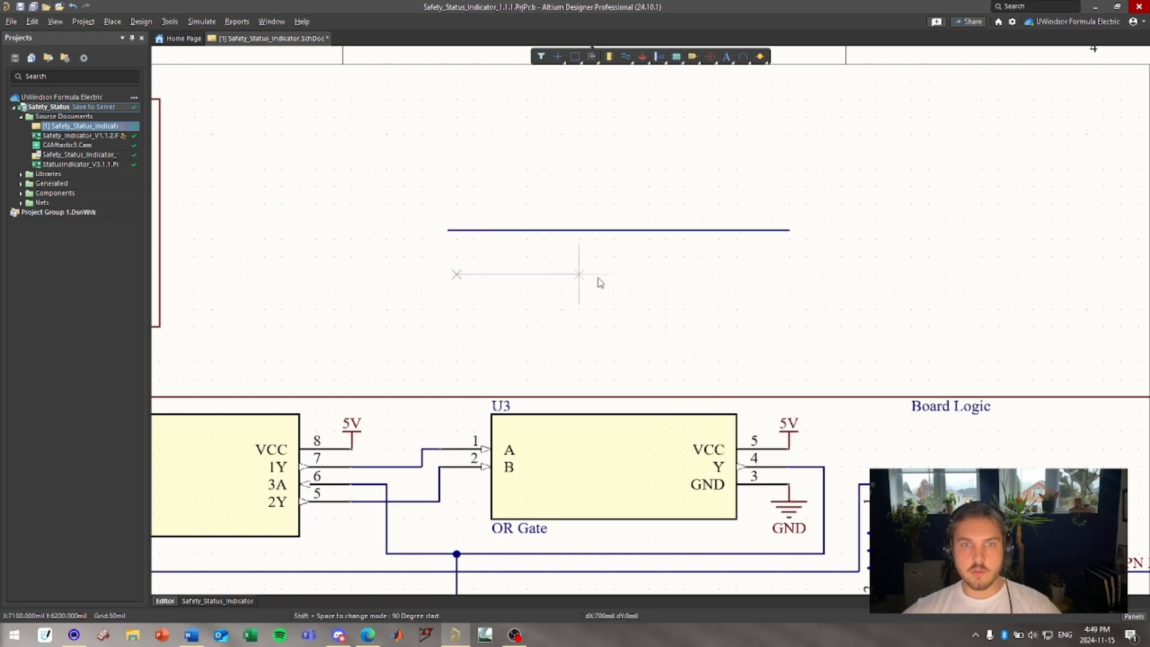
pyautogui.click(790, 274)
pyautogui.rightClick(838, 324)
pyautogui.rightClick(543, 279)
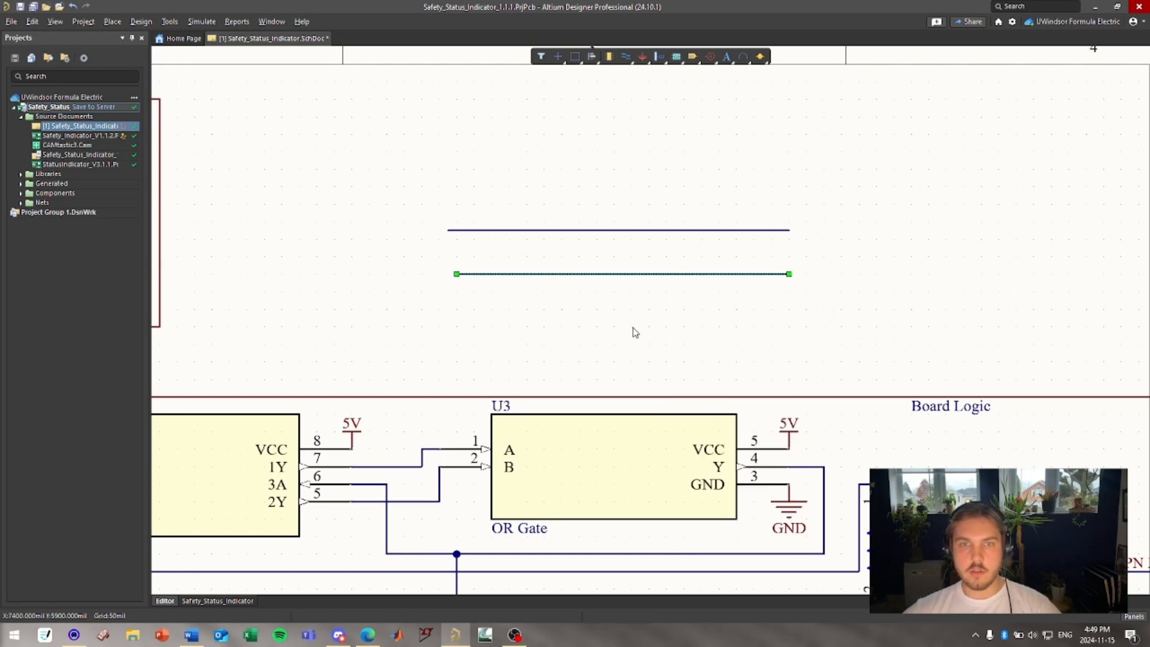
# Select both wires and delete them.
pyautogui.moveTo(692, 331); pyautogui.dragTo(552, 188)
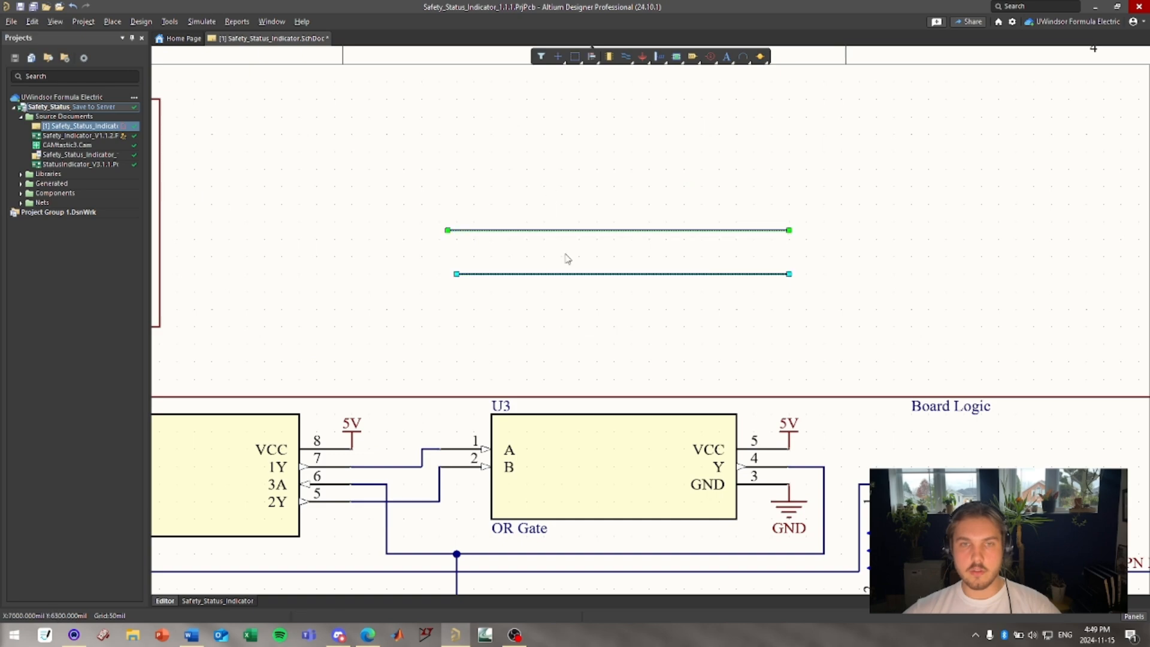
pyautogui.press('Delete')
pyautogui.hotkey('ctrl', 'pagedown')
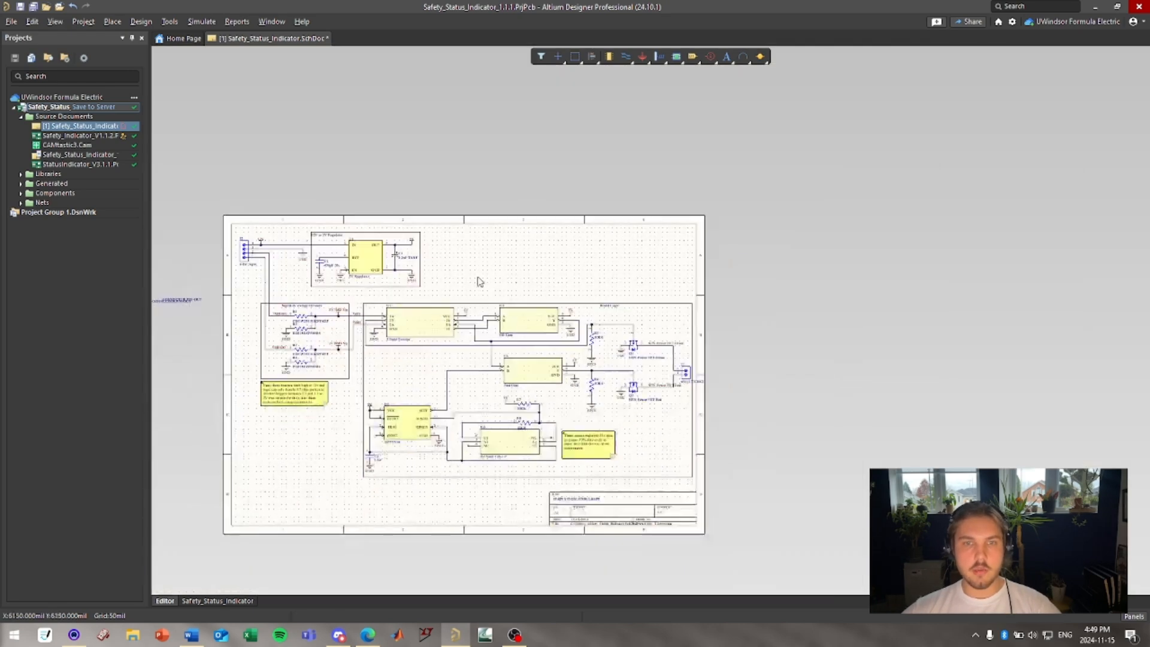
# Open the Manufacturer Part Search panel beside the schematic.
pyautogui.keyDown('ctrl'); pyautogui.scroll(1, 609, 234); pyautogui.keyUp('ctrl')
pyautogui.moveTo(707, 228); pyautogui.dragTo(647, 193, button='right')
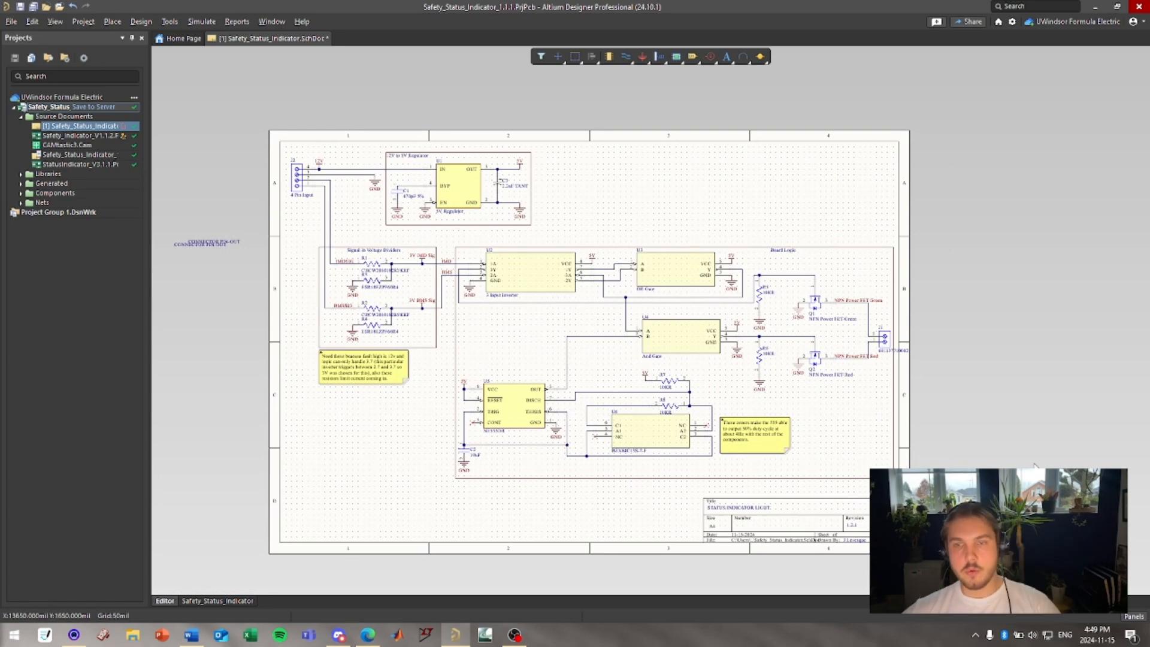
pyautogui.click(1134, 617)
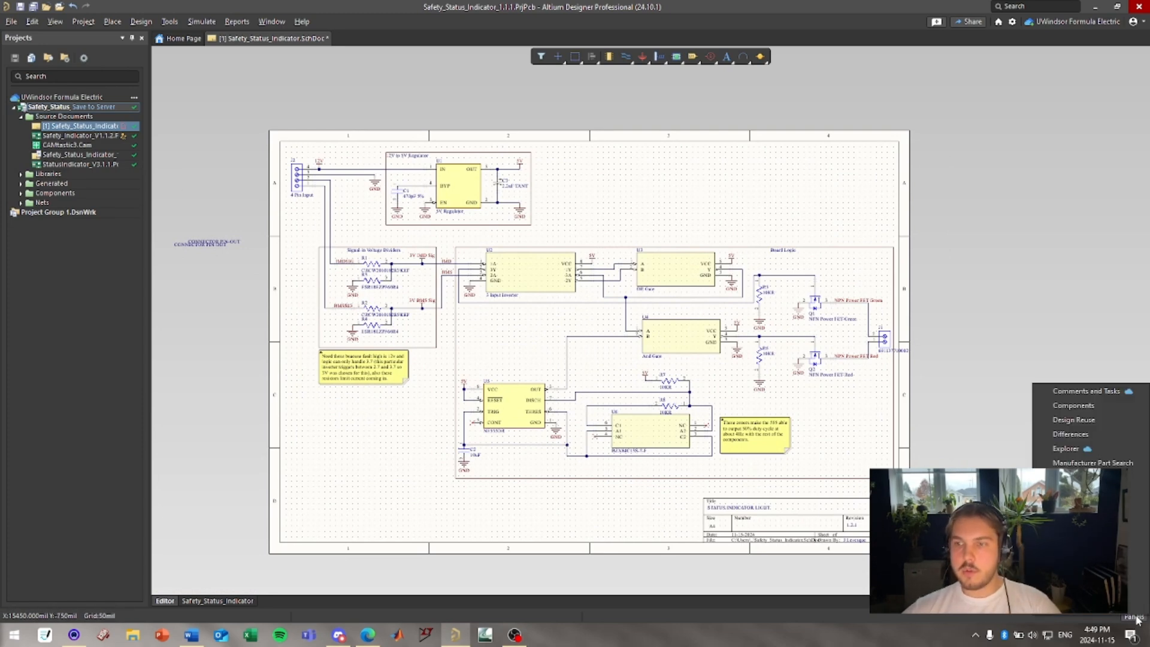
pyautogui.click(1104, 463)
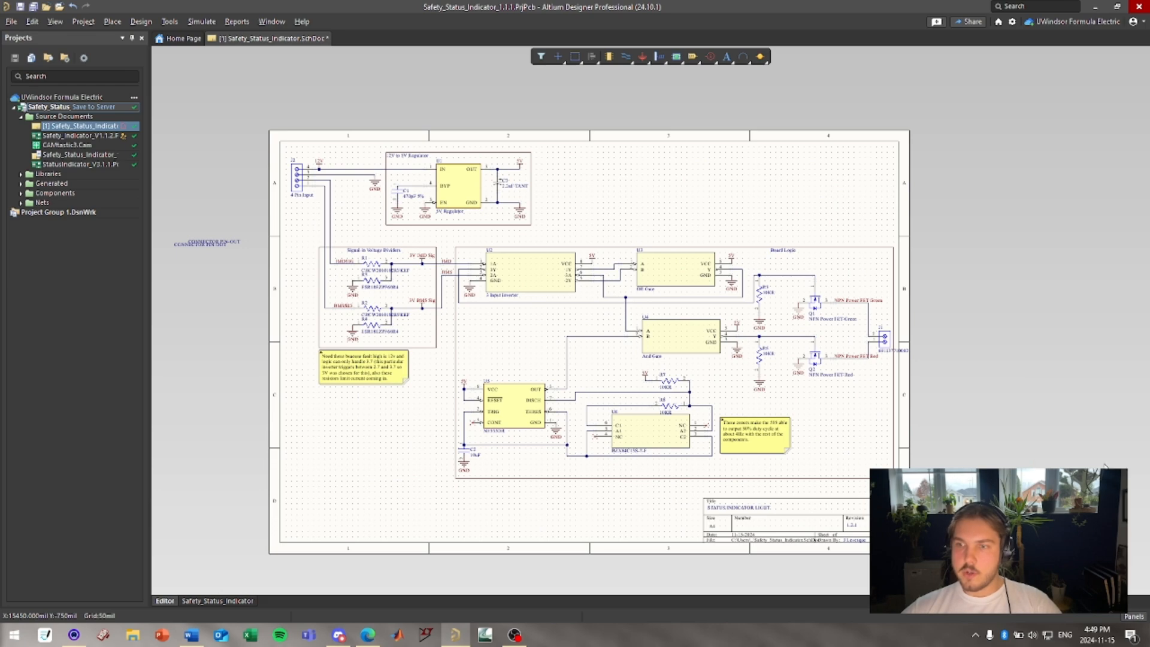
pyautogui.moveTo(787, 205); pyautogui.dragTo(710, 204, button='right')
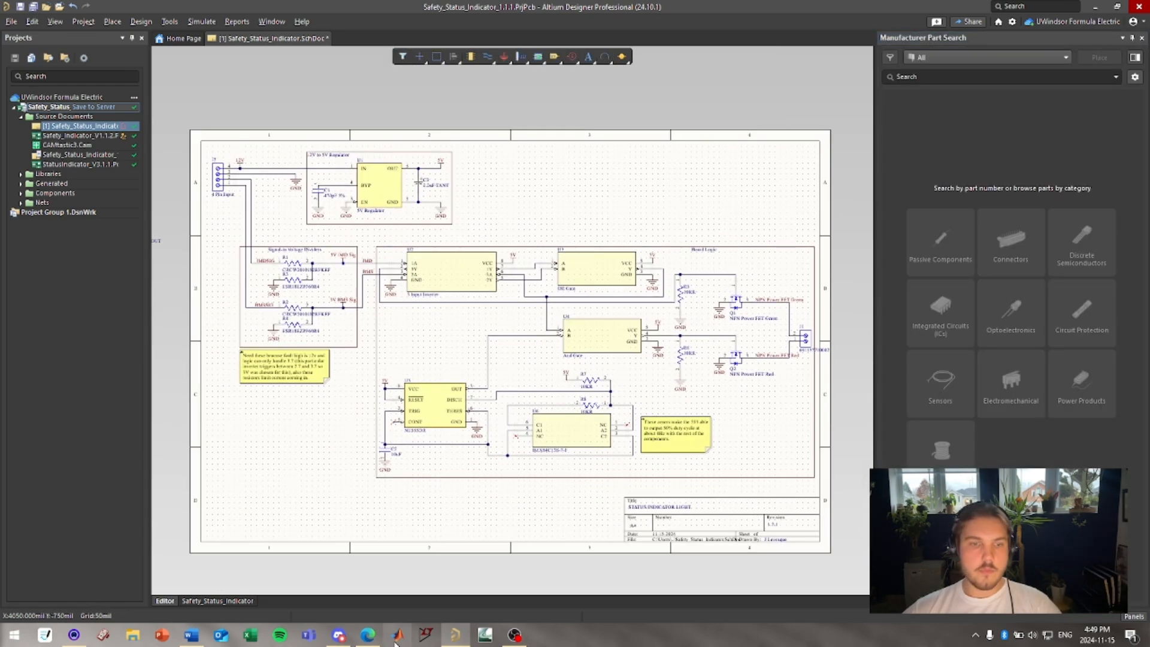
# Switch to Microsoft Edge and search the web for digikey in a new tab.
pyautogui.click(369, 634)
pyautogui.click(218, 10)
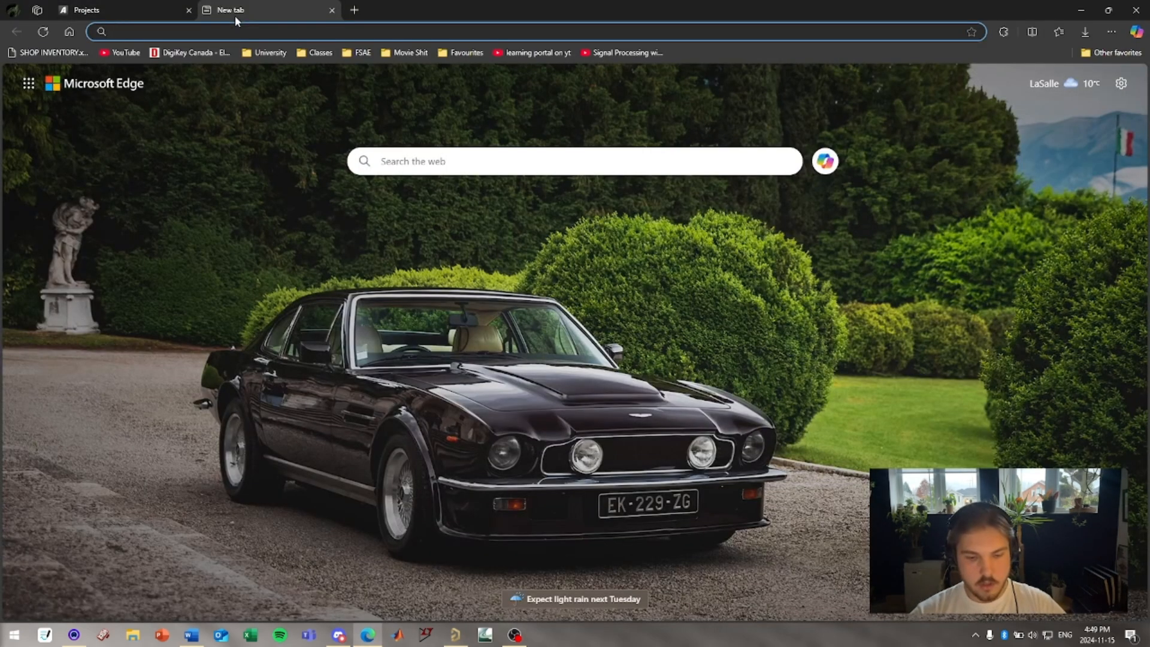
pyautogui.write('digikey')
pyautogui.press('Return')
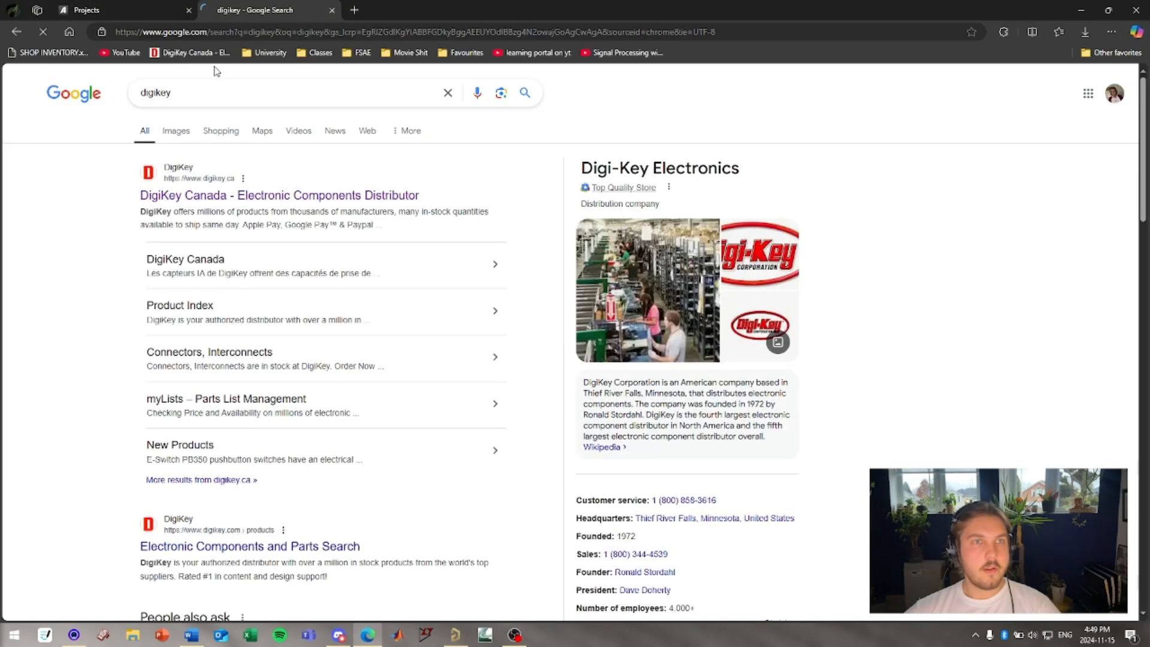
# Open the DigiKey Canada site and browse the Connectors, Interconnects categories.
pyautogui.click(178, 53)
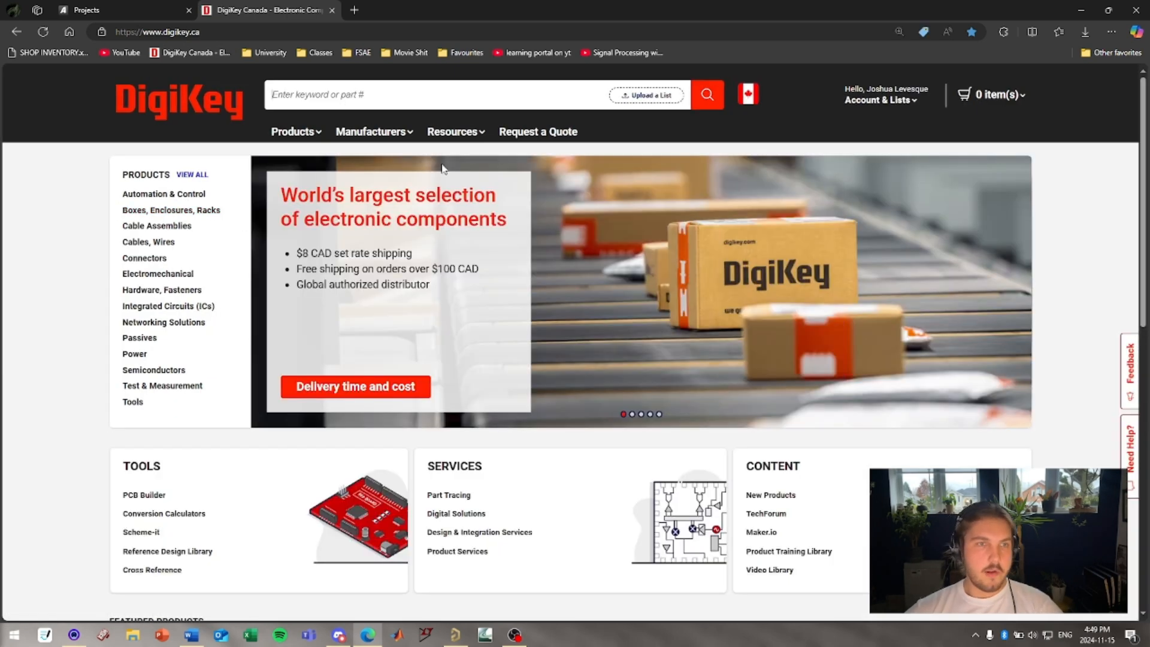
pyautogui.click(143, 259)
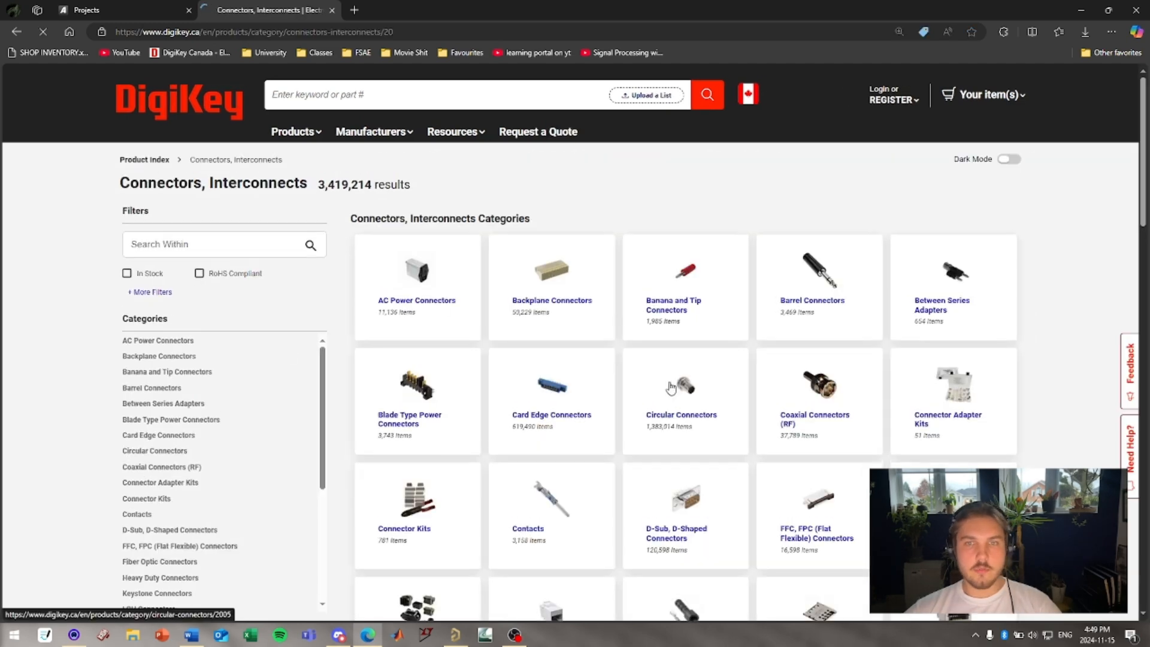
pyautogui.scroll(-8, 683, 395)
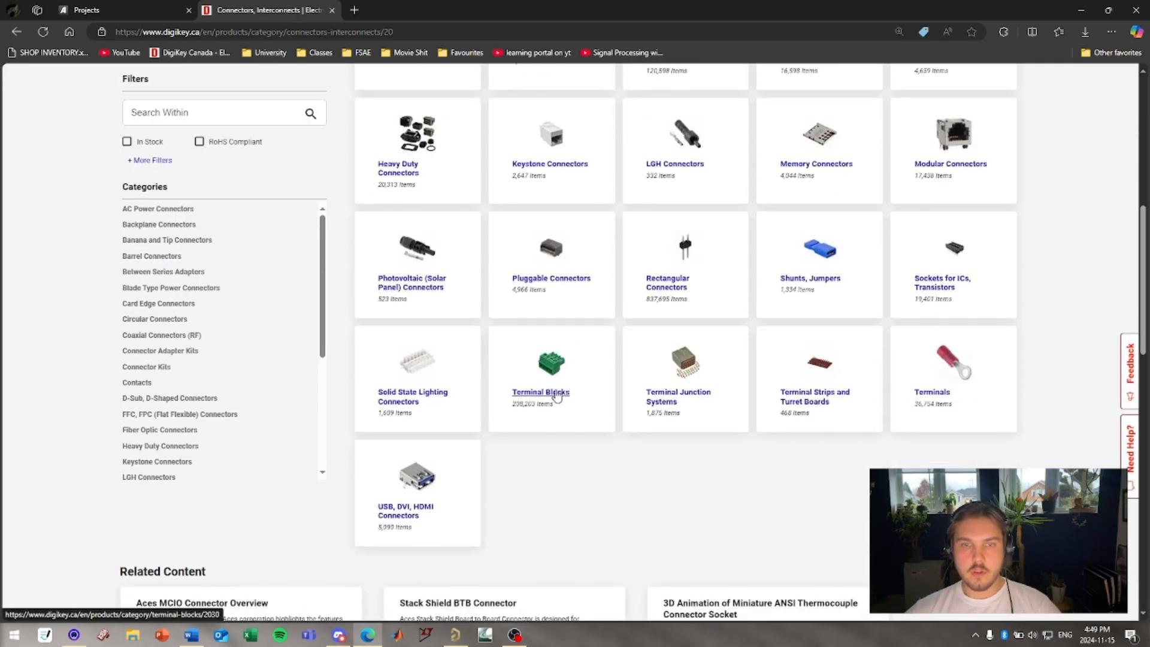
pyautogui.scroll(8, 513, 428)
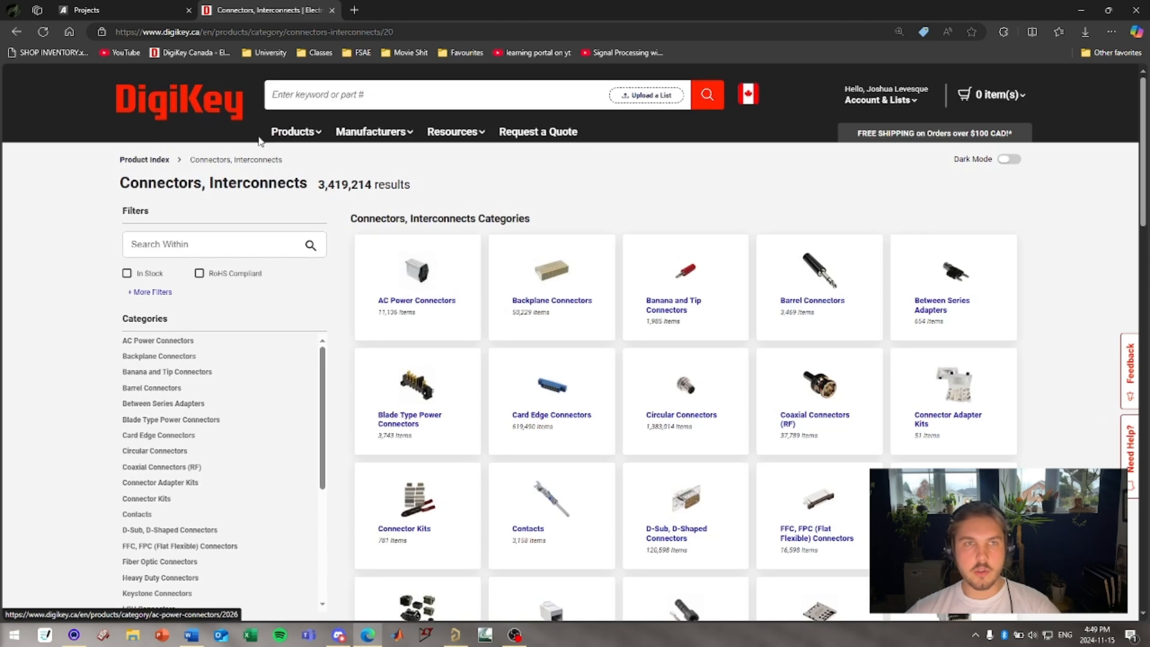
# Search DigiKey for connecotr and open the Wire to Board terminal block results.
pyautogui.write('conne')
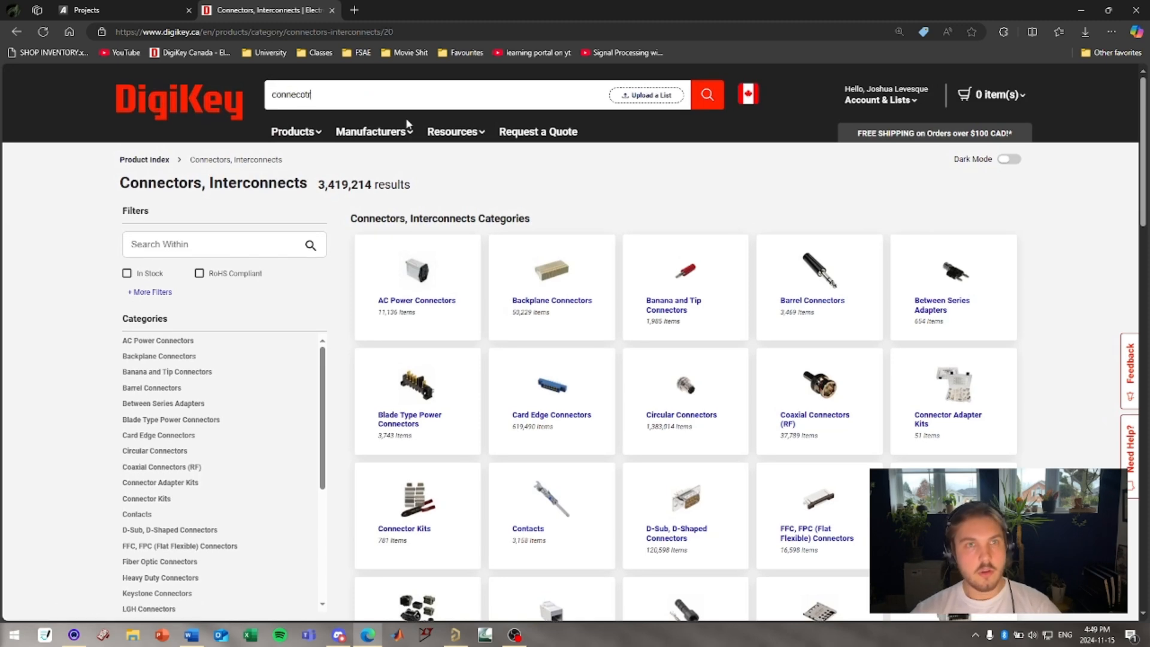
pyautogui.write('cotr')
pyautogui.press('Return')
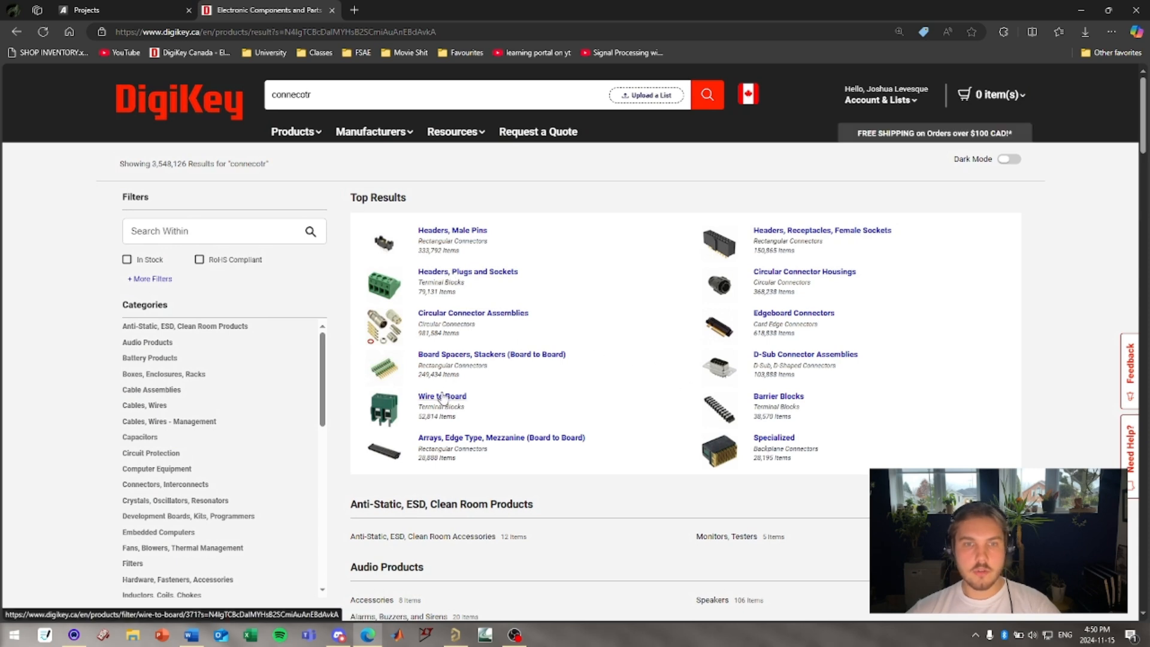
pyautogui.click(442, 396)
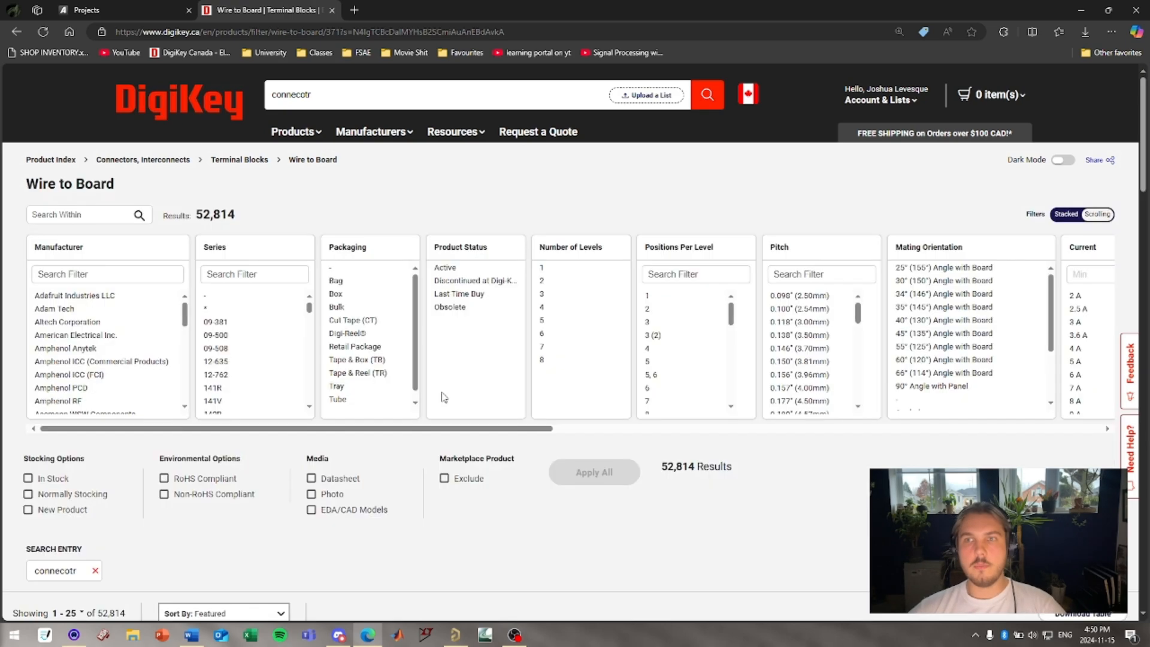
pyautogui.scroll(-5, 529, 483)
pyautogui.scroll(-2, 529, 483)
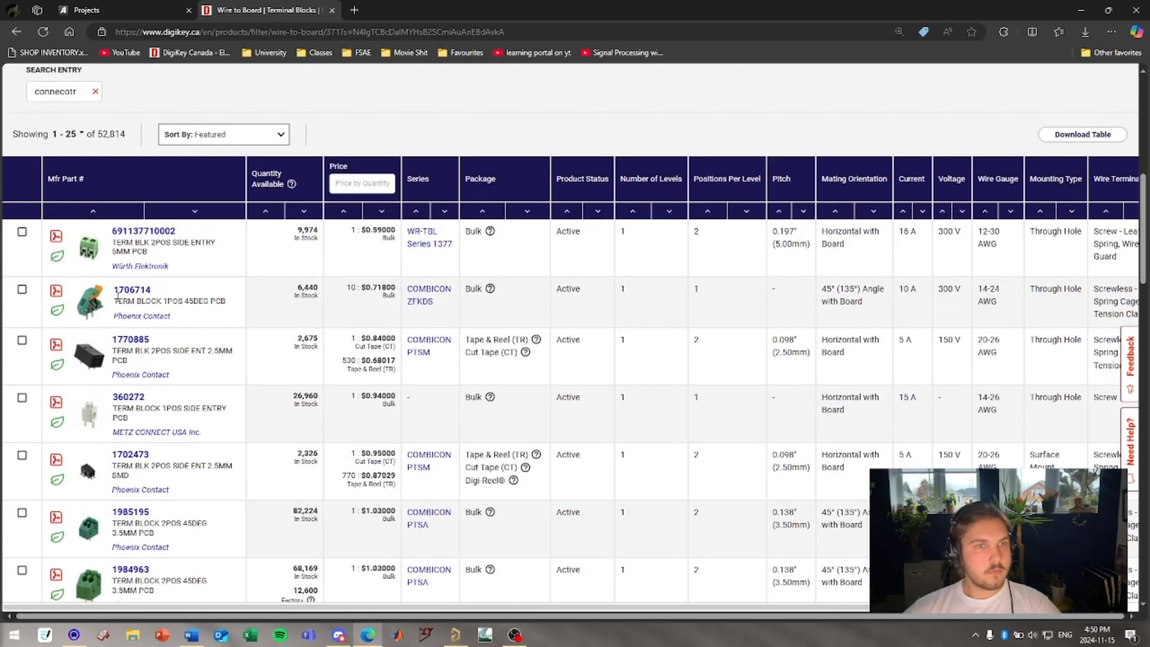
pyautogui.click(235, 295)
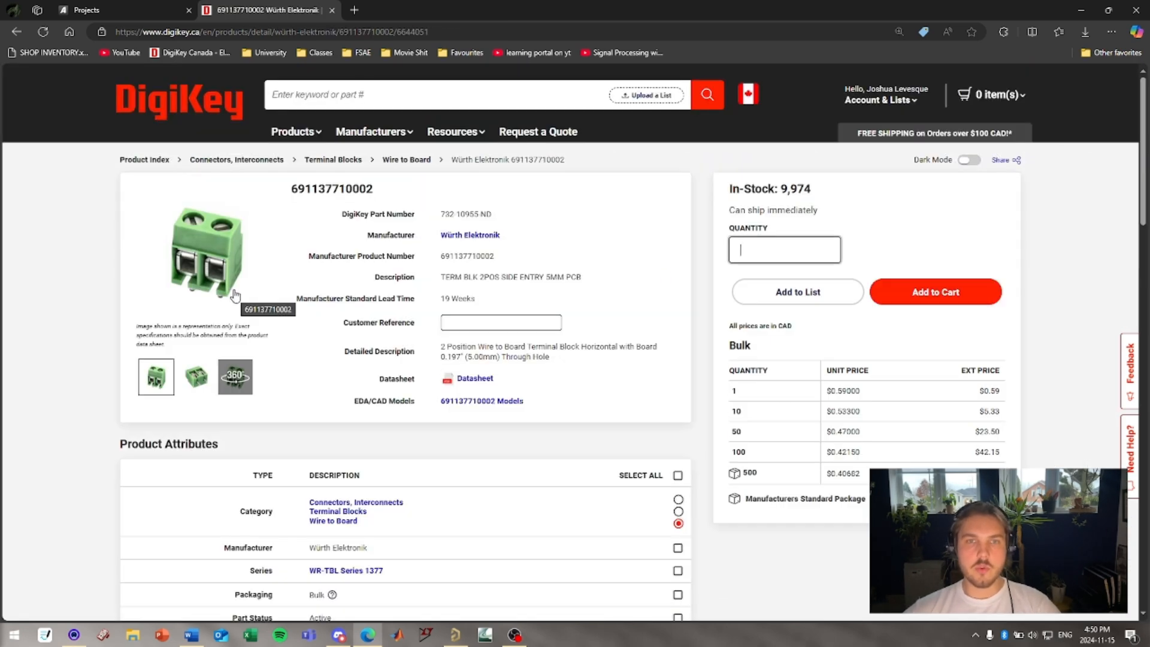
pyautogui.click(665, 257)
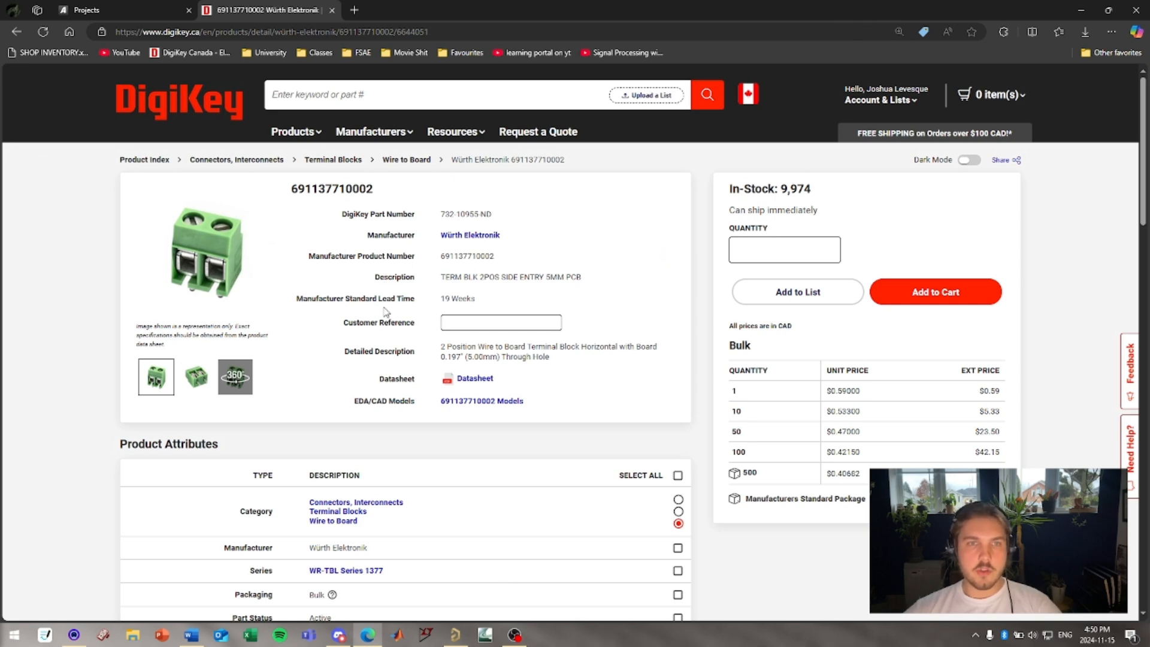
pyautogui.moveTo(307, 258); pyautogui.dragTo(417, 260)
pyautogui.click(385, 264)
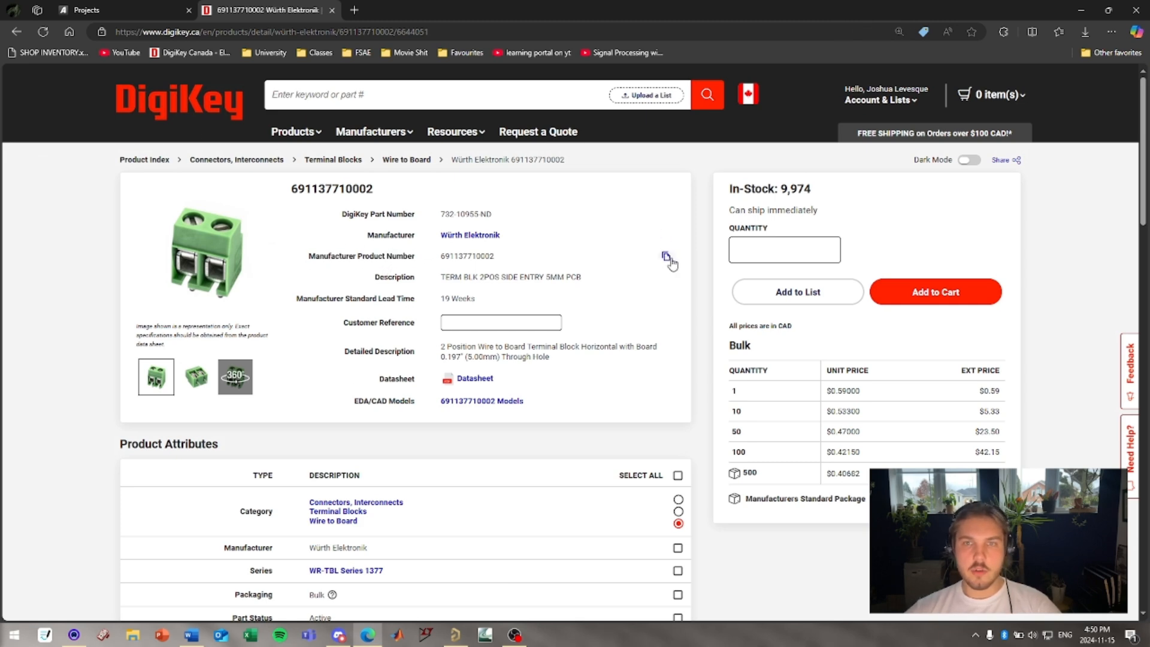
pyautogui.click(665, 256)
pyautogui.hotkey('alt', 'Tab')
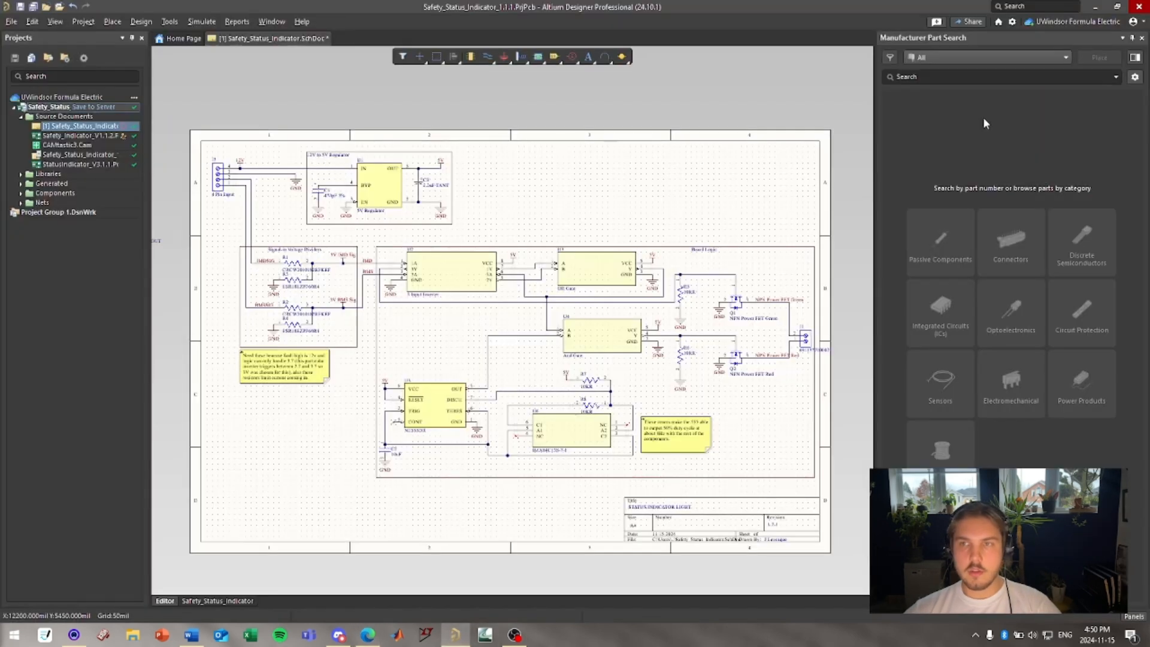
pyautogui.click(956, 73)
pyautogui.hotkey('ctrl', 'v')
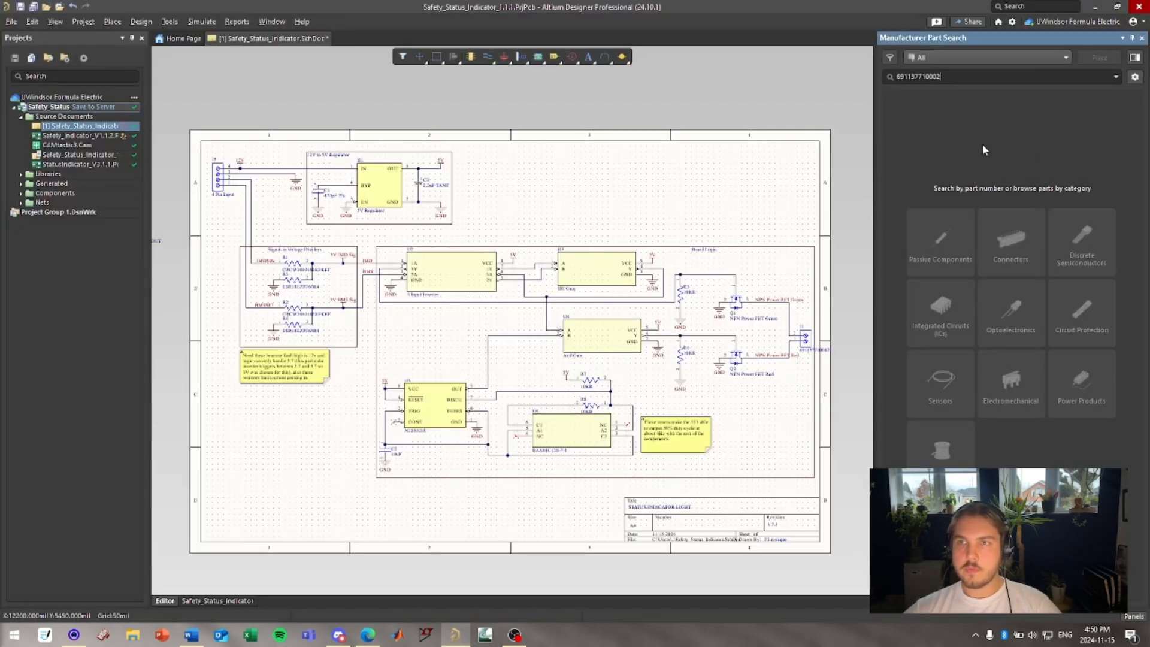
pyautogui.press('Return')
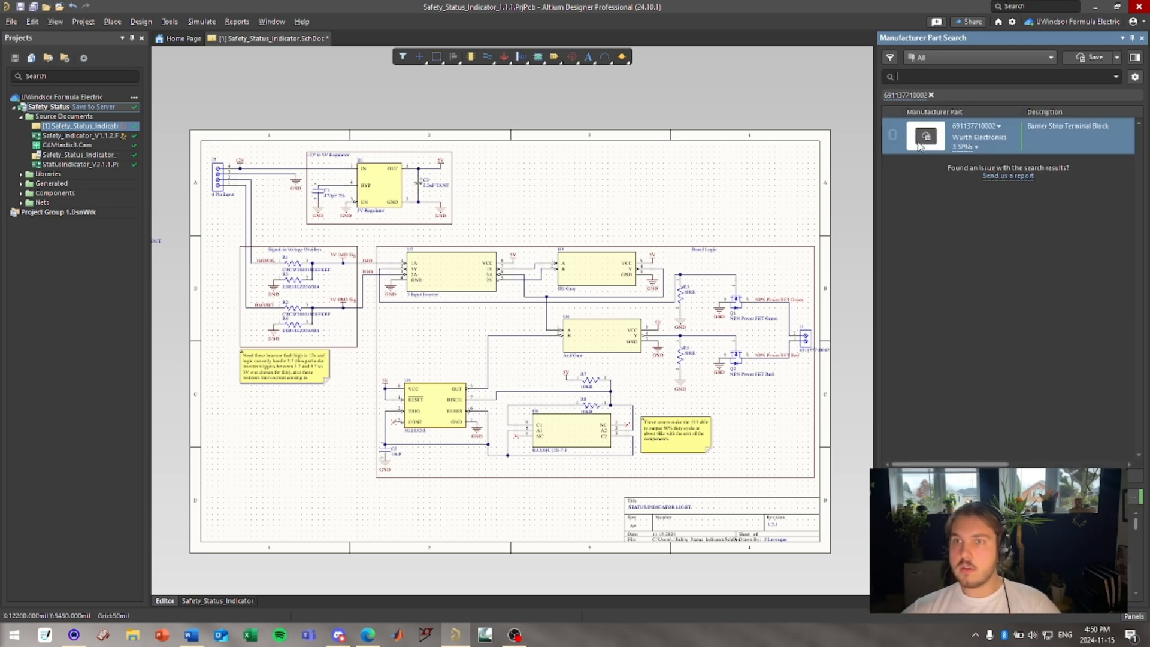
pyautogui.moveTo(925, 136); pyautogui.dragTo(595, 198)
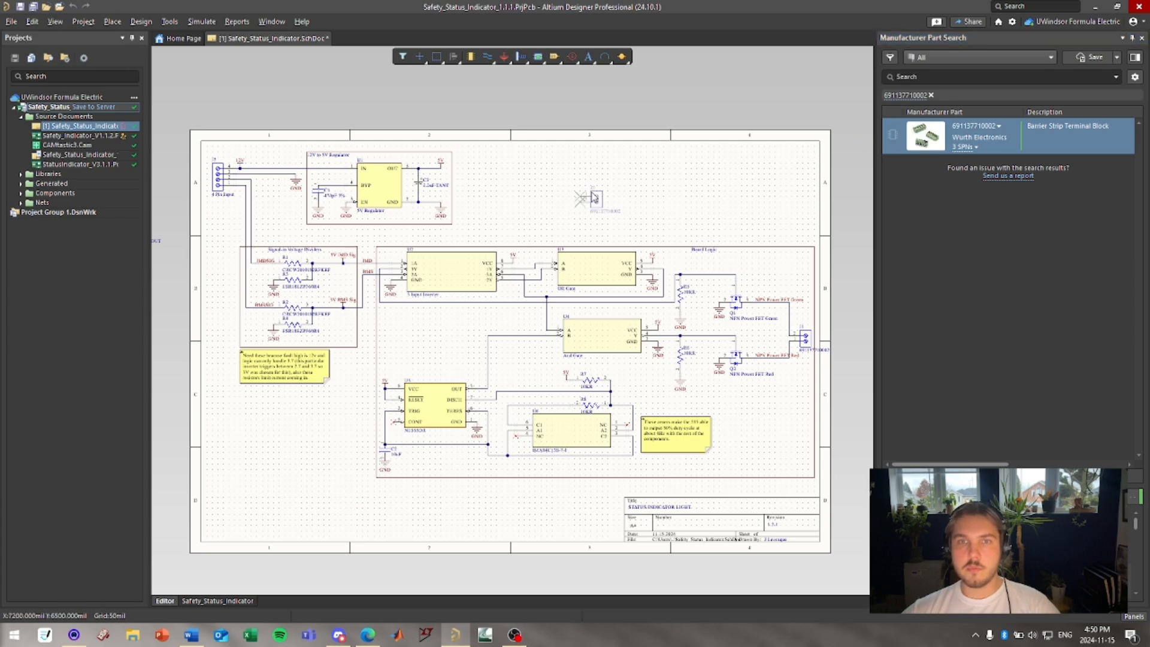
pyautogui.keyDown('ctrl'); pyautogui.scroll(5, 647, 236); pyautogui.keyUp('ctrl')
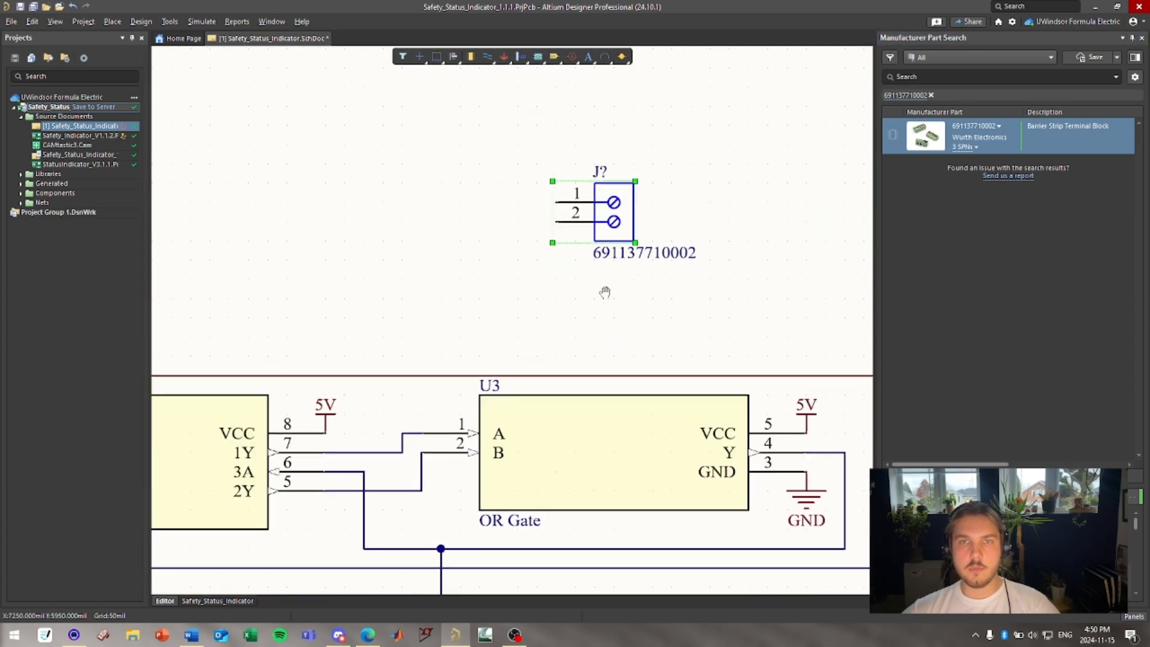
pyautogui.press('Delete')
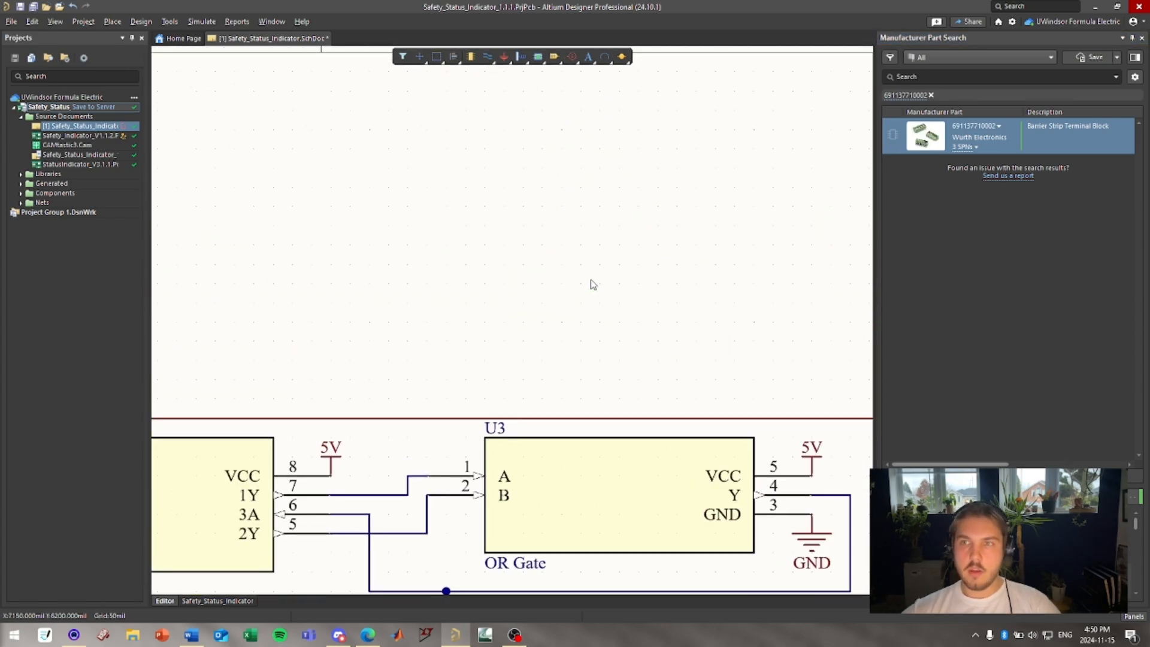
pyautogui.keyDown('ctrl'); pyautogui.scroll(-5, 592, 283); pyautogui.keyUp('ctrl')
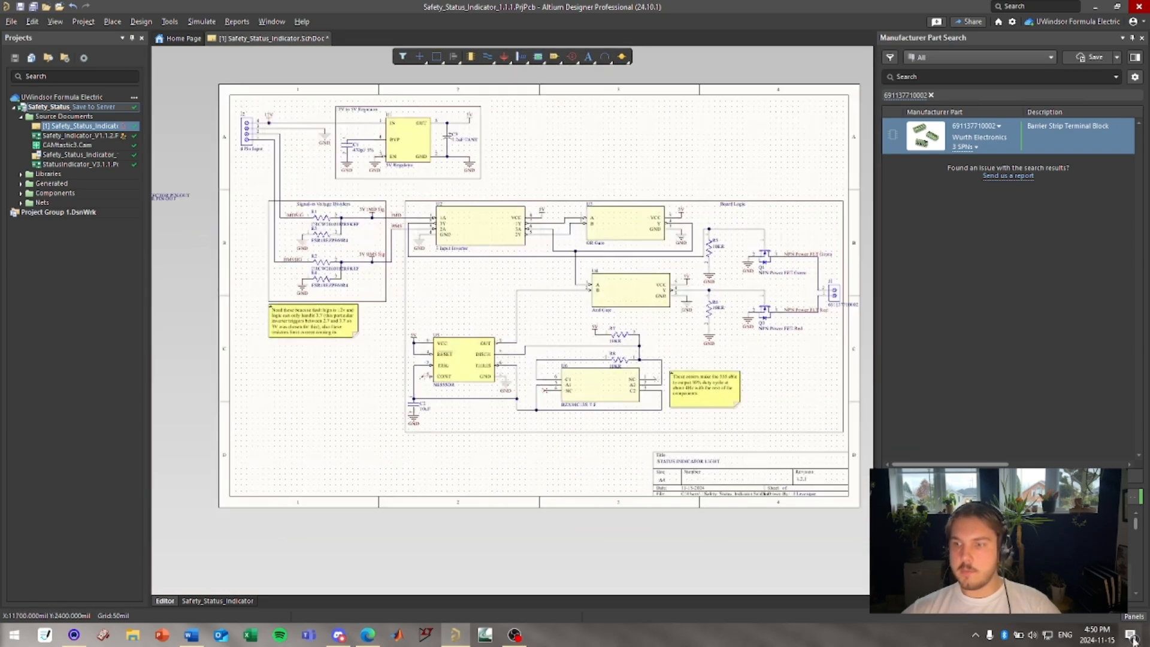
pyautogui.click(1133, 615)
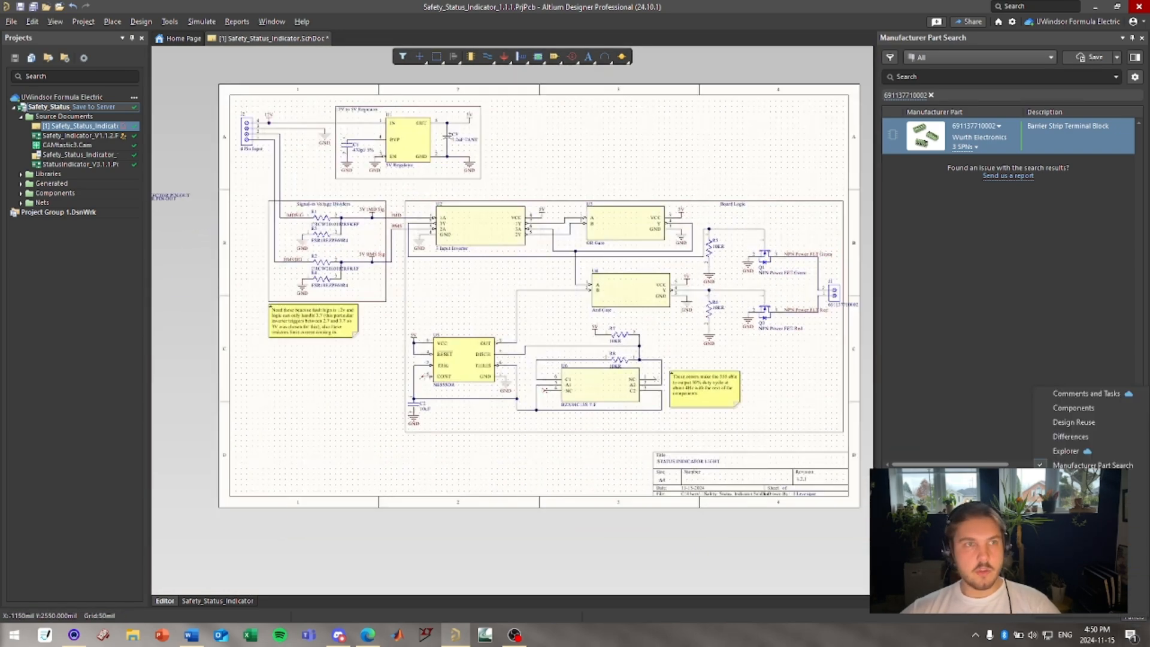
pyautogui.click(141, 37)
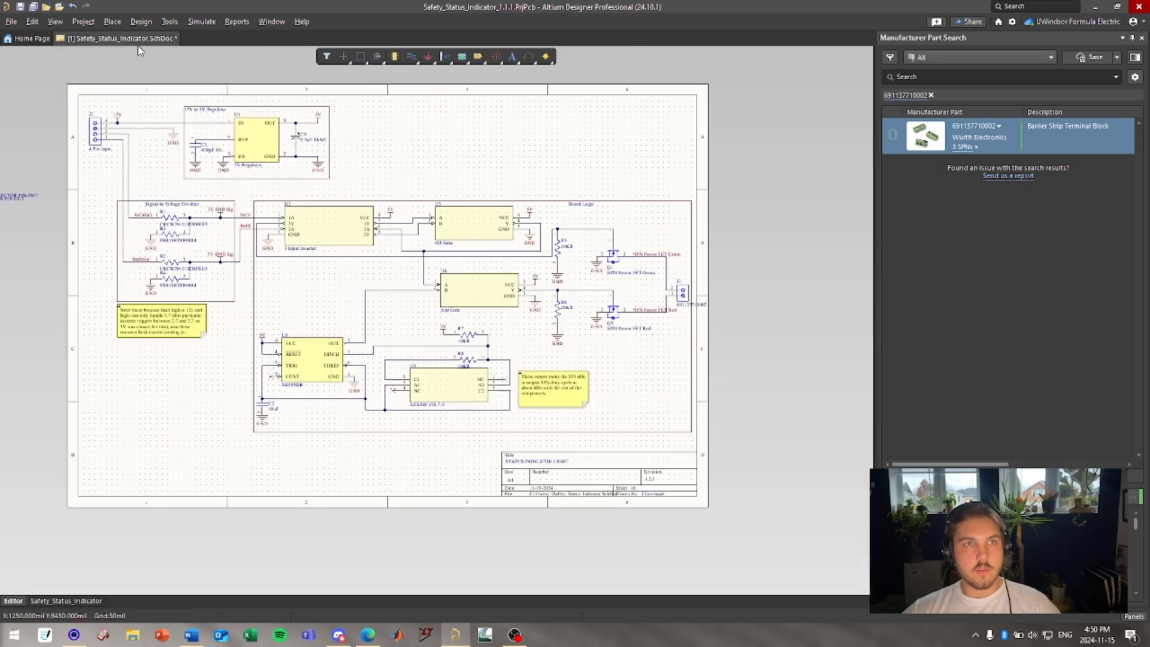
pyautogui.click(1127, 615)
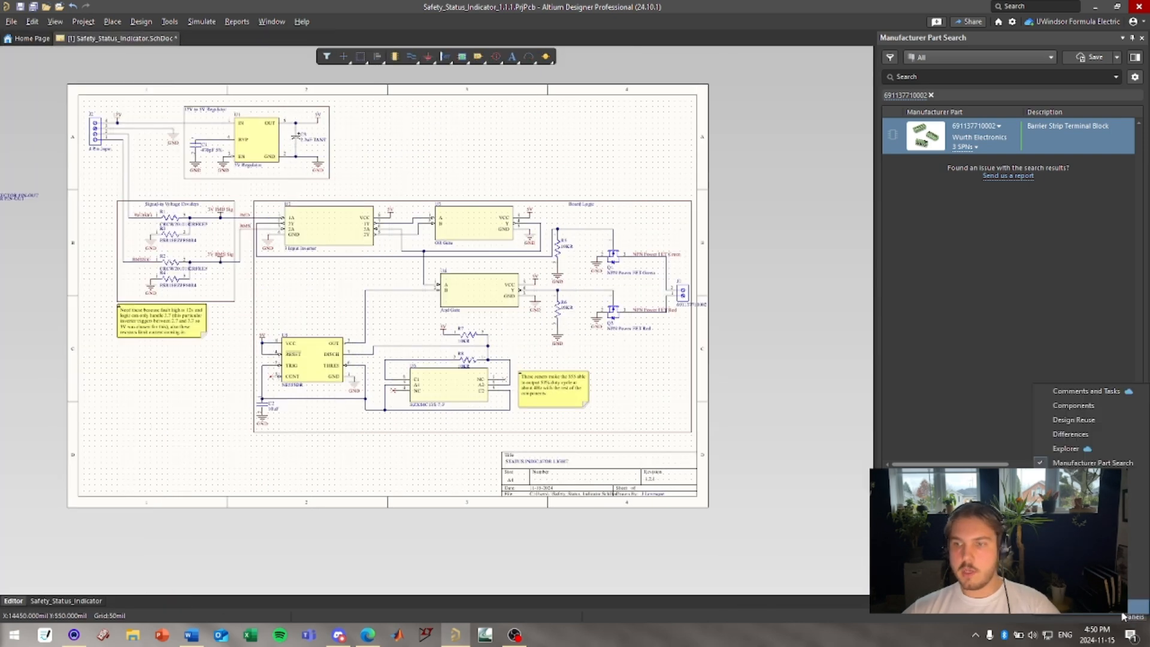
pyautogui.click(1132, 534)
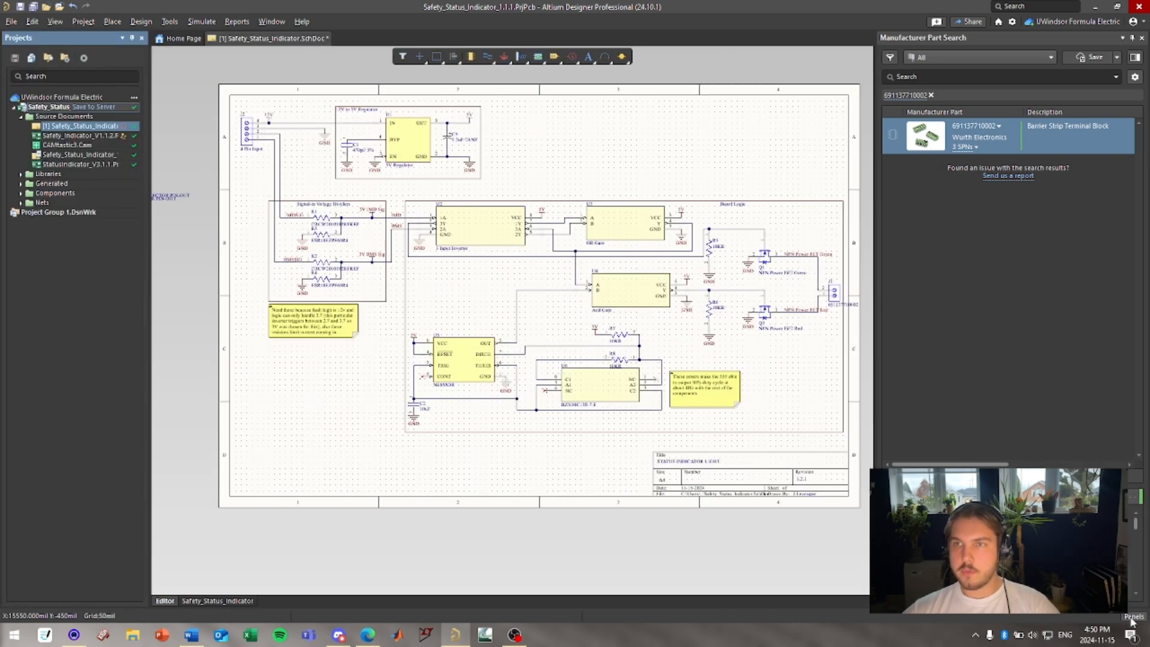
pyautogui.click(1132, 617)
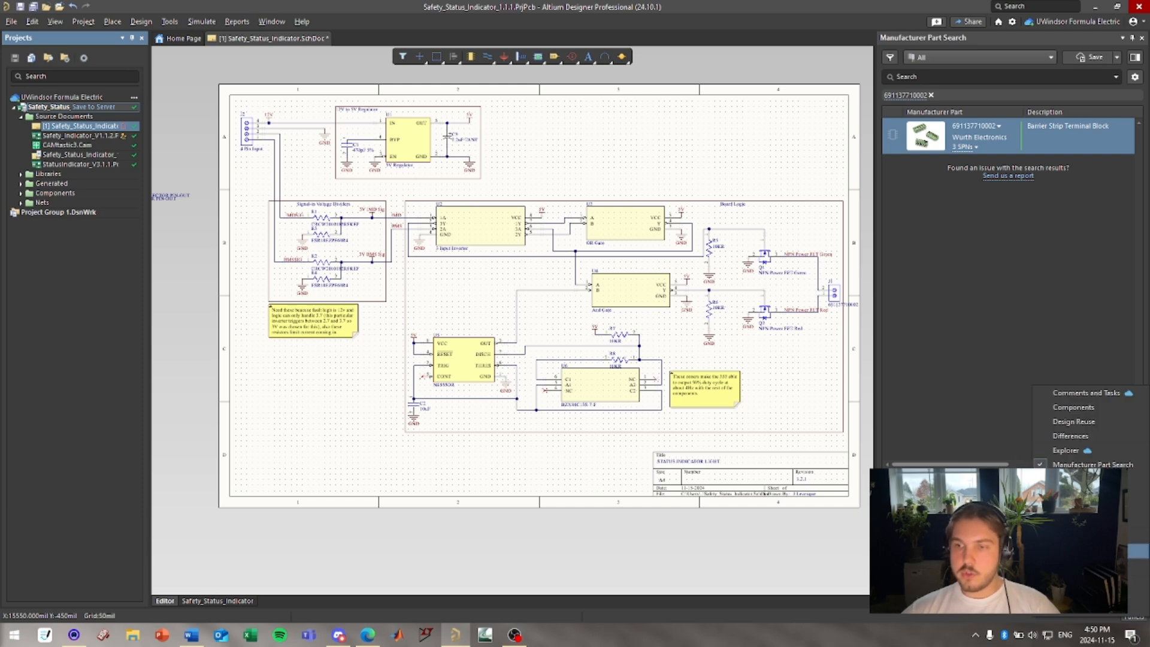
# Draw a short horizontal wire in the empty area above the OR gate.
pyautogui.click(1119, 550)
pyautogui.moveTo(652, 157)
pyautogui.mouseDown(button='right')
pyautogui.moveTo(701, 153)
pyautogui.moveTo(641, 151)
pyautogui.mouseUp(button='right')
pyautogui.press('p')
pyautogui.press('w')
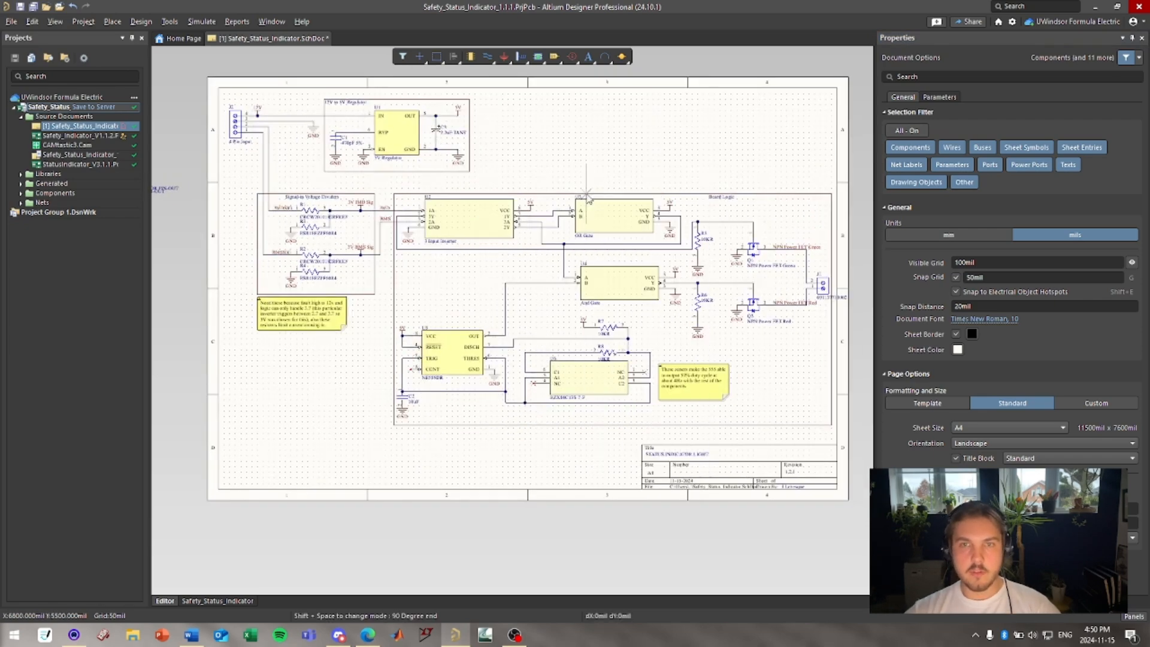
pyautogui.click(545, 154)
pyautogui.click(619, 155)
pyautogui.rightClick(651, 160)
pyautogui.rightClick(651, 160)
pyautogui.click(581, 154)
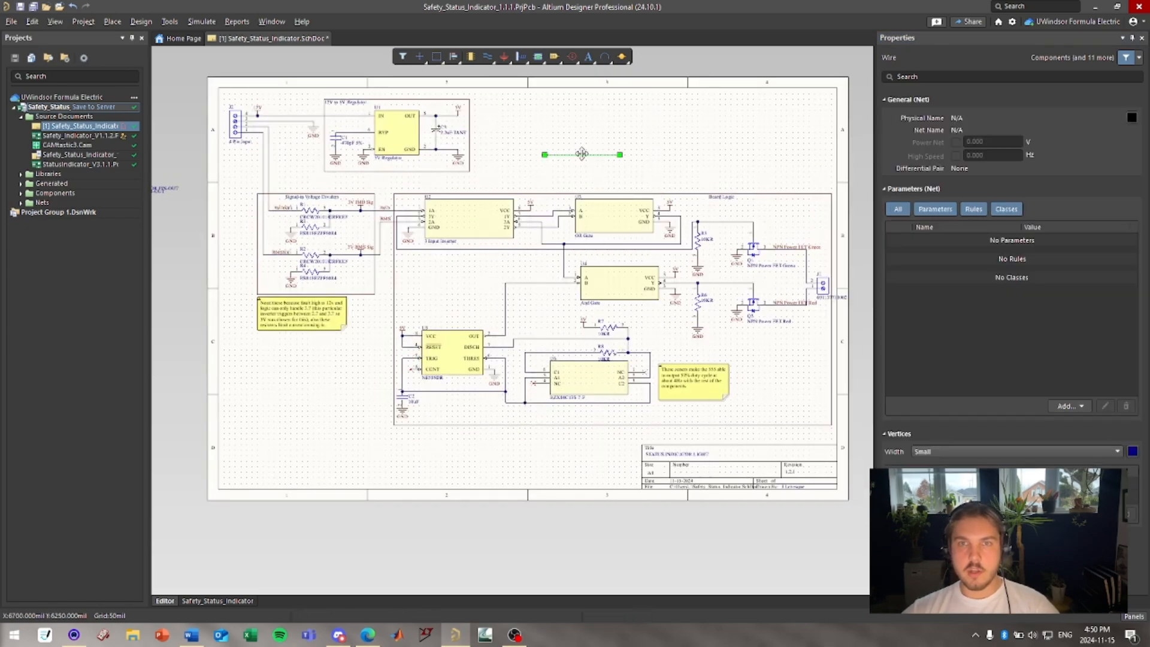
pyautogui.click(591, 173)
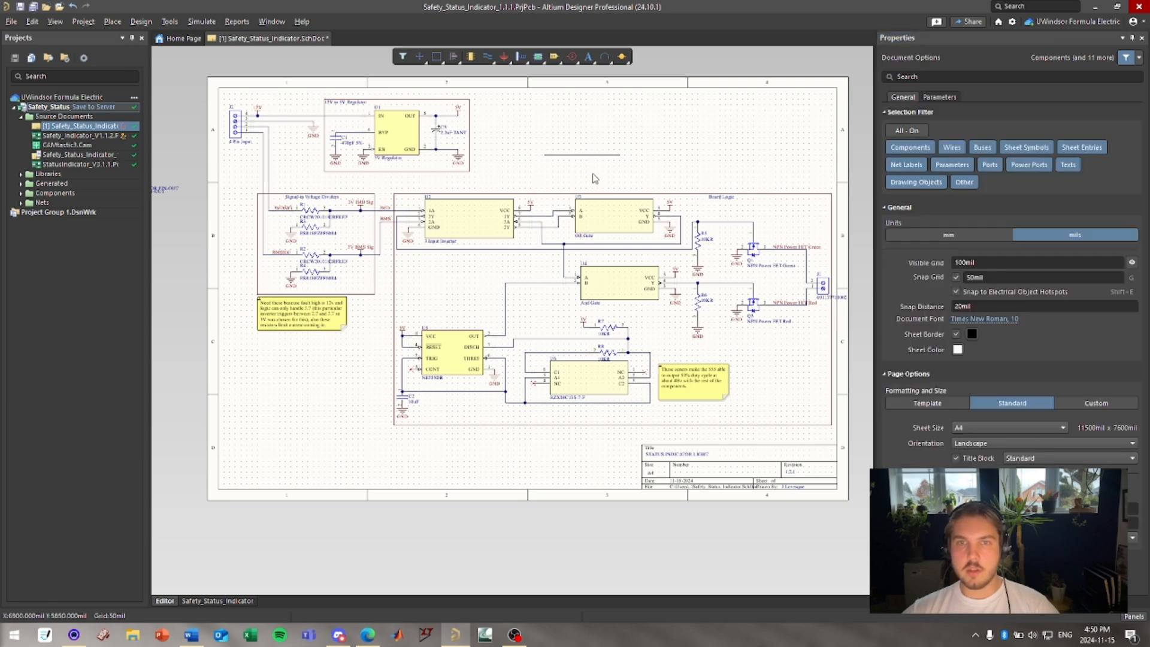
# Select the new wire above the OR gate and delete it.
pyautogui.click(1142, 38)
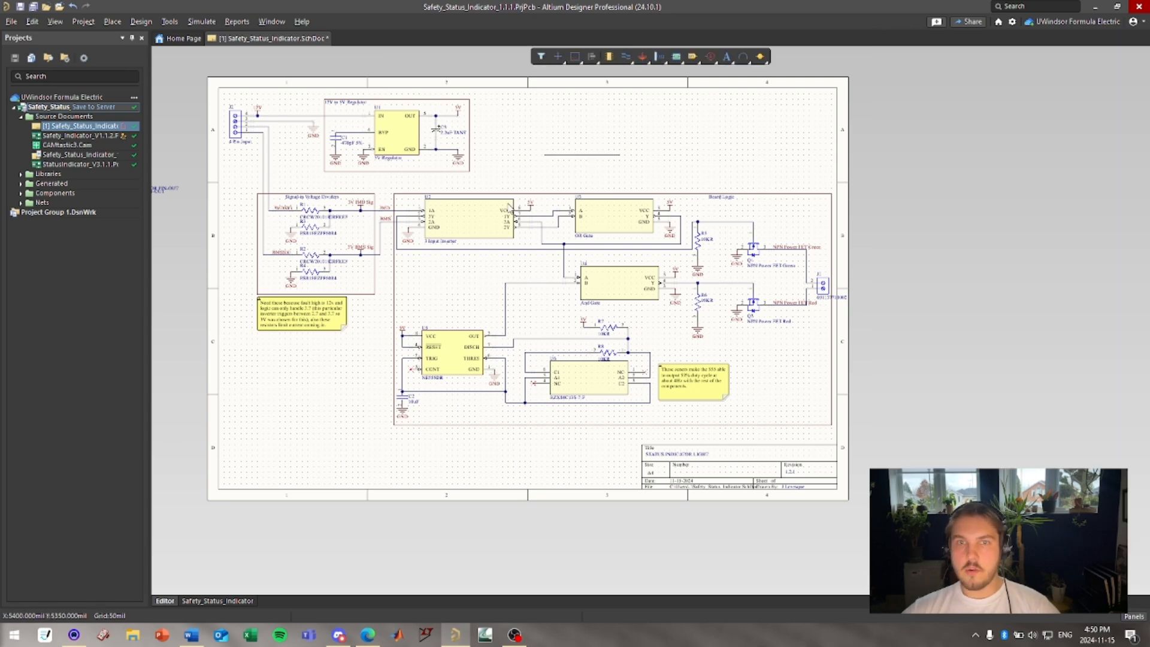
pyautogui.click(569, 157)
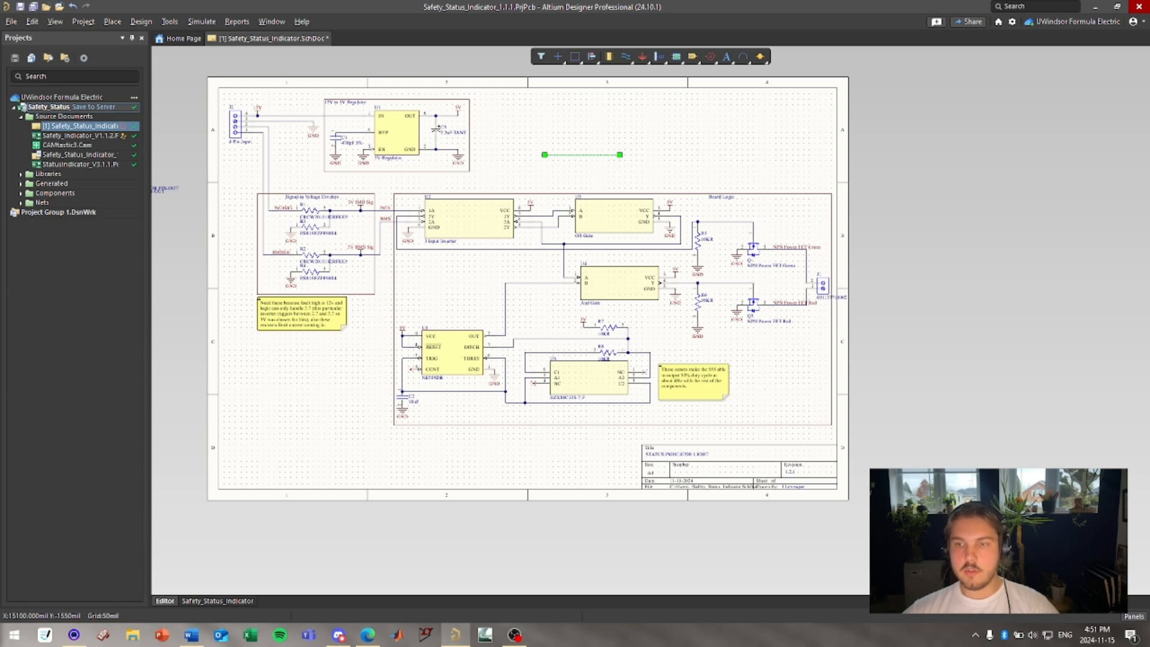
pyautogui.click(1131, 615)
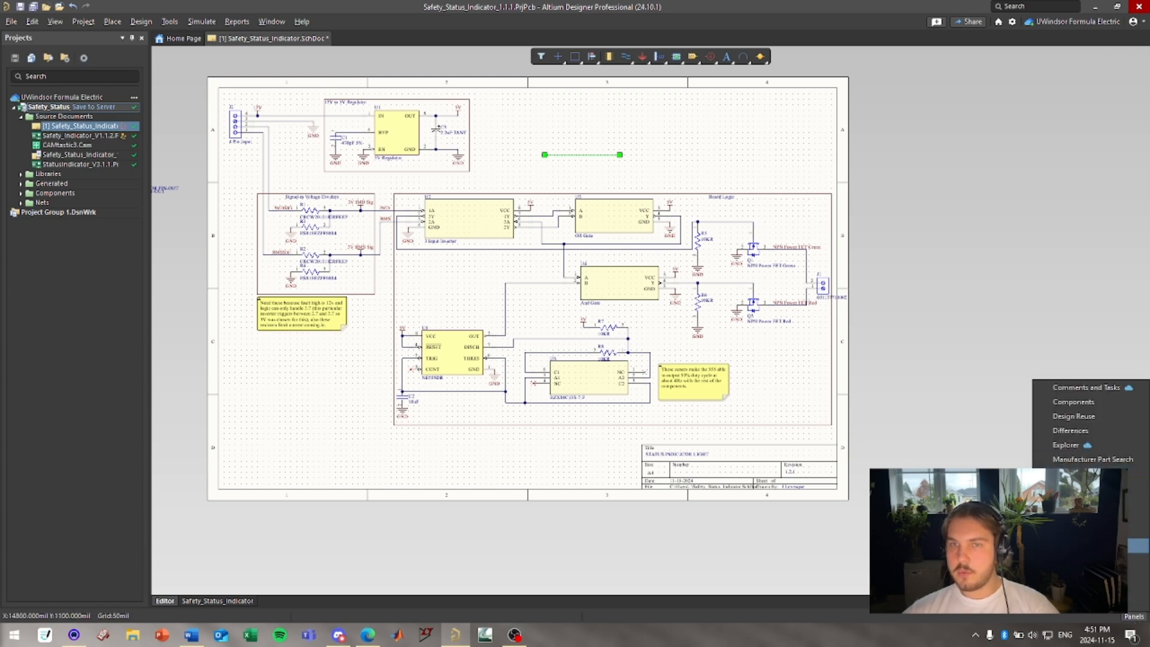
pyautogui.click(1072, 460)
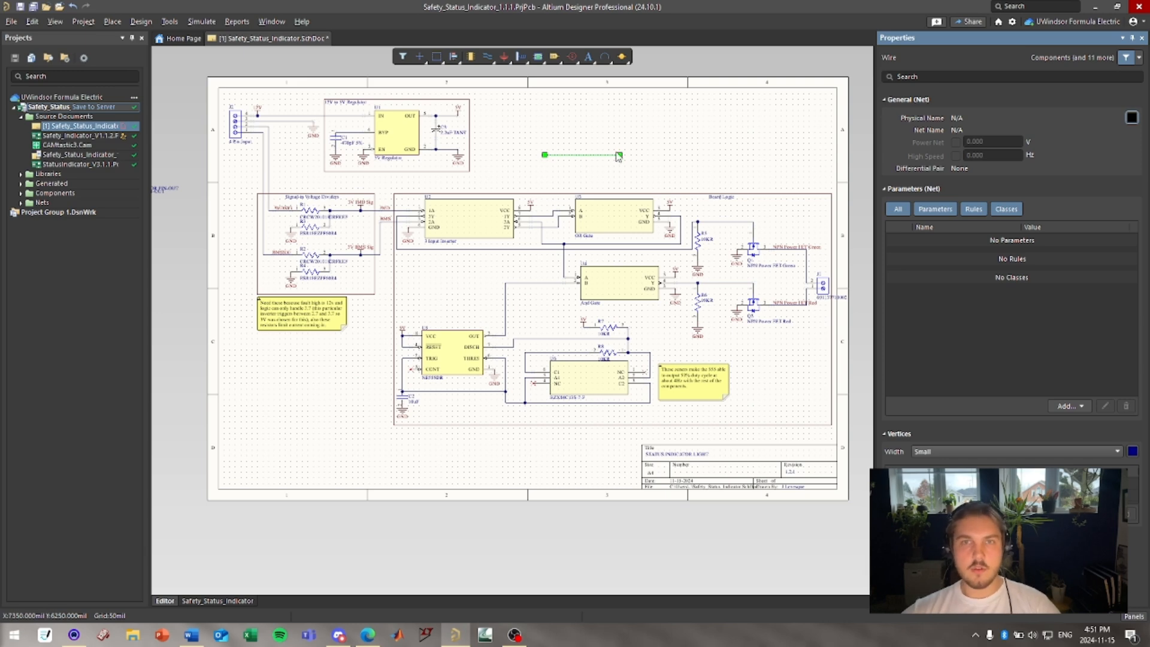
pyautogui.click(598, 180)
pyautogui.click(589, 154)
pyautogui.press('Delete')
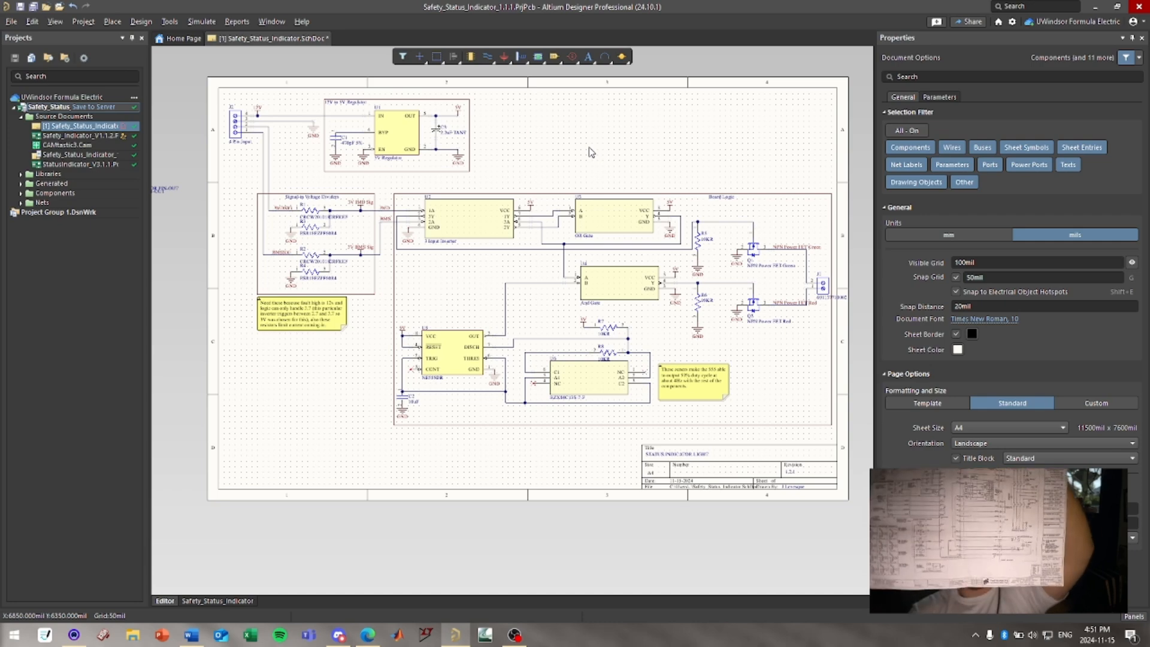
# Examine the schematic's title block and revision details.
pyautogui.keyDown('ctrl'); pyautogui.scroll(4, 755, 482); pyautogui.keyUp('ctrl')
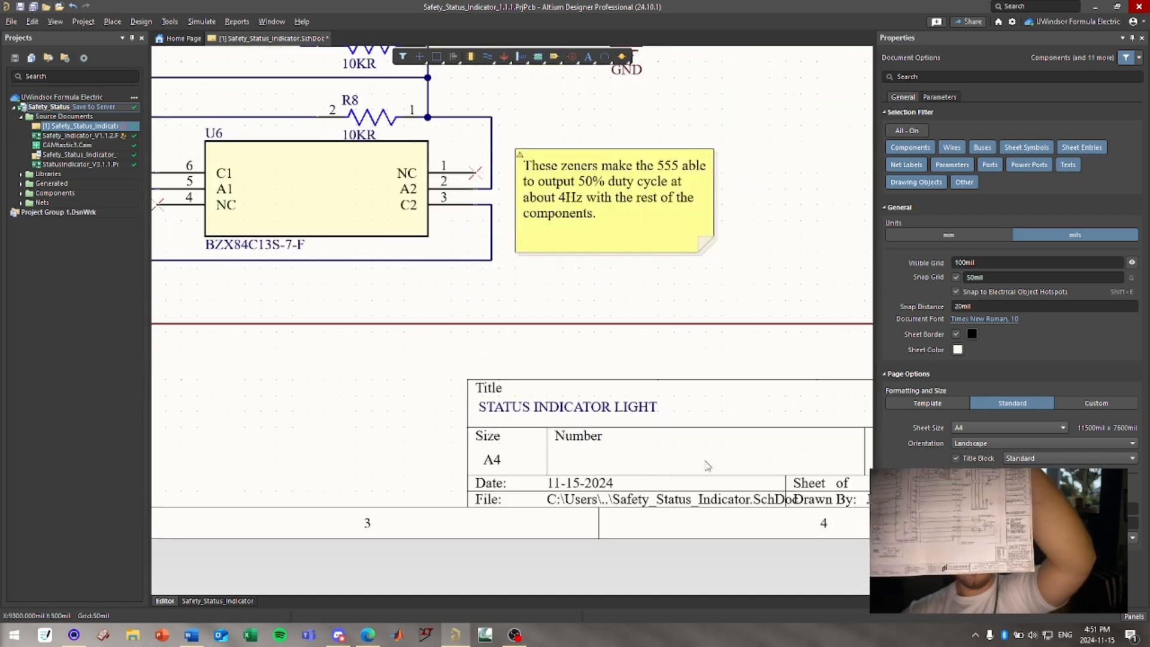
pyautogui.moveTo(711, 445); pyautogui.dragTo(502, 435, button='right')
pyautogui.keyDown('ctrl'); pyautogui.scroll(-1, 513, 406); pyautogui.keyUp('ctrl')
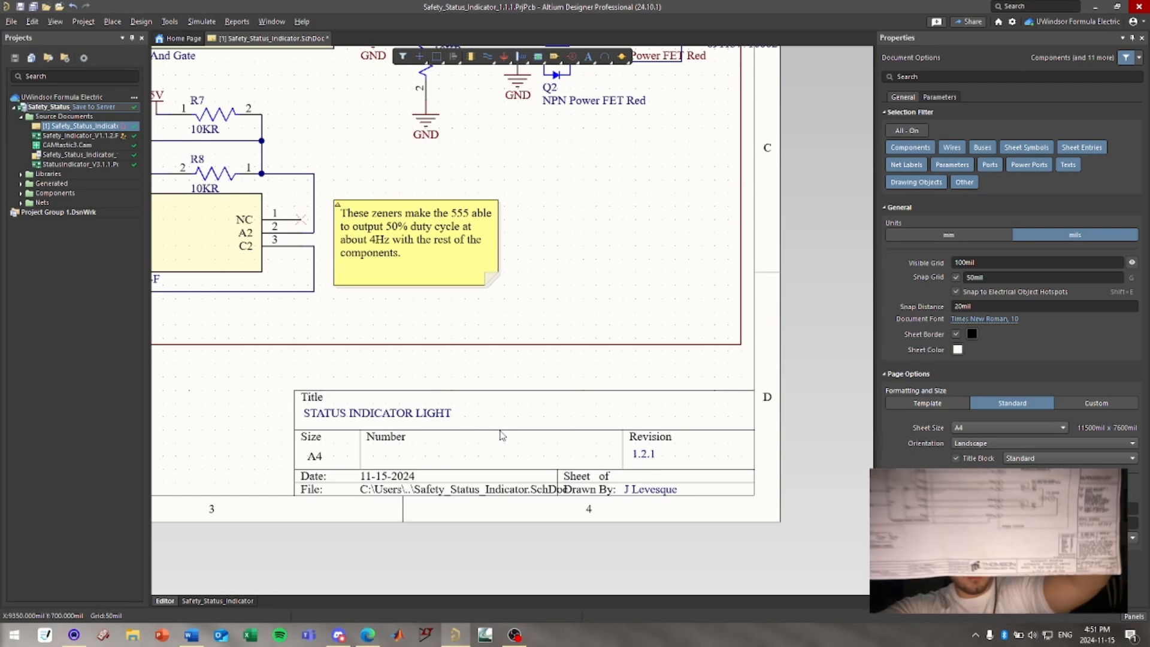
pyautogui.keyDown('ctrl'); pyautogui.scroll(-4, 454, 323); pyautogui.keyUp('ctrl')
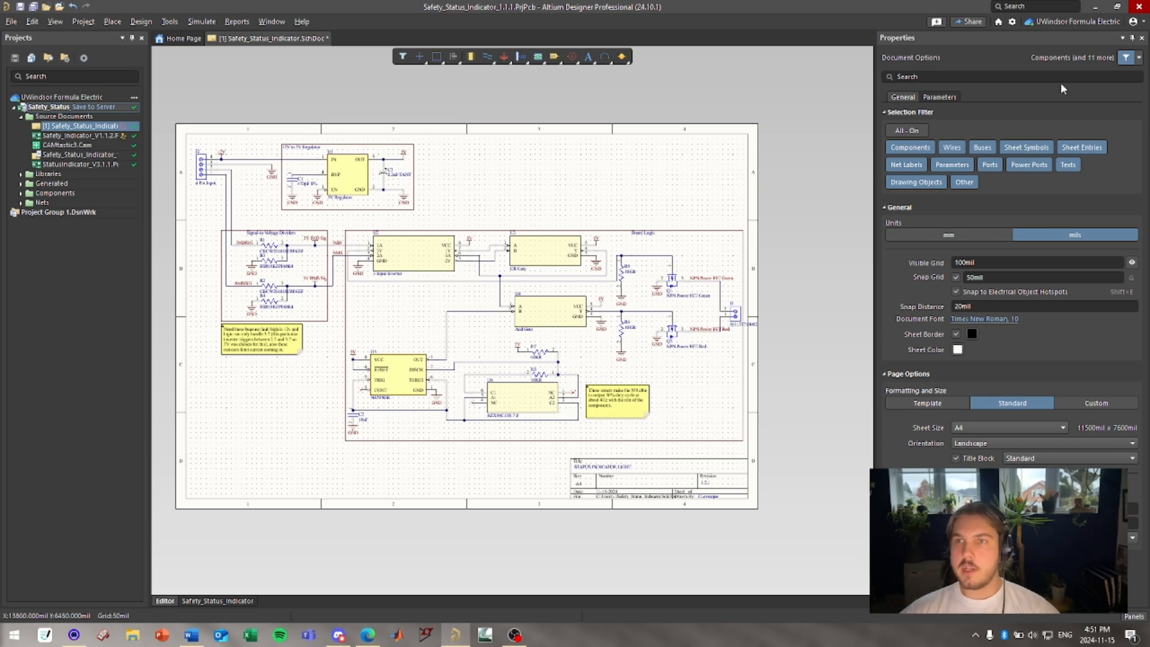
pyautogui.click(1143, 38)
pyautogui.click(1133, 617)
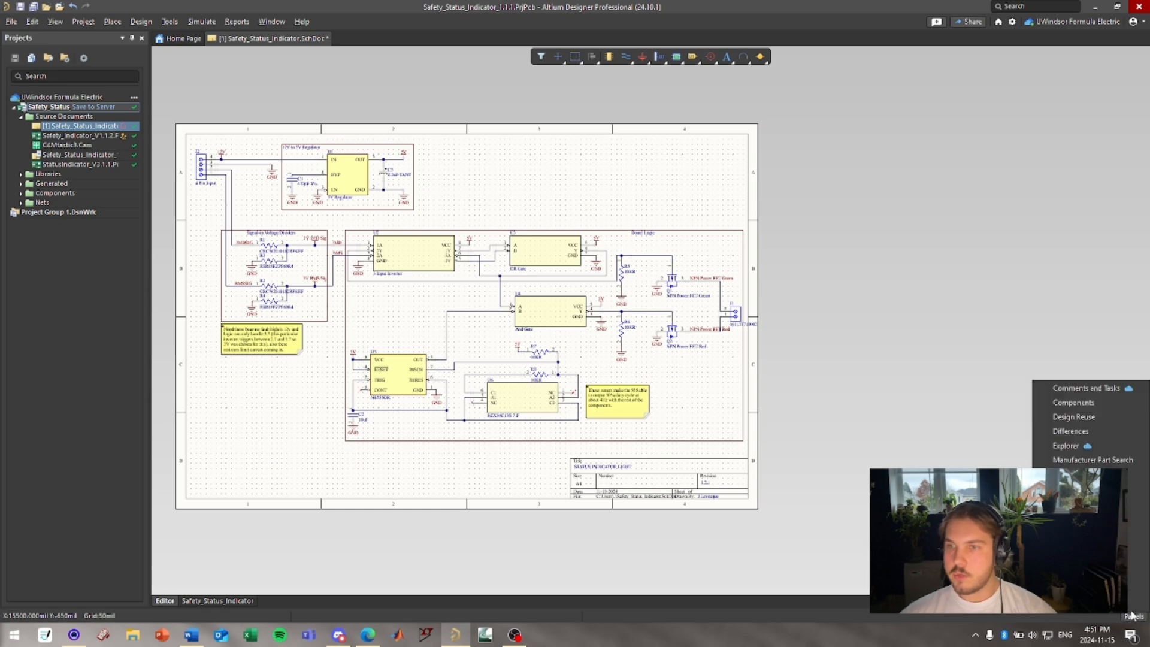
pyautogui.click(908, 419)
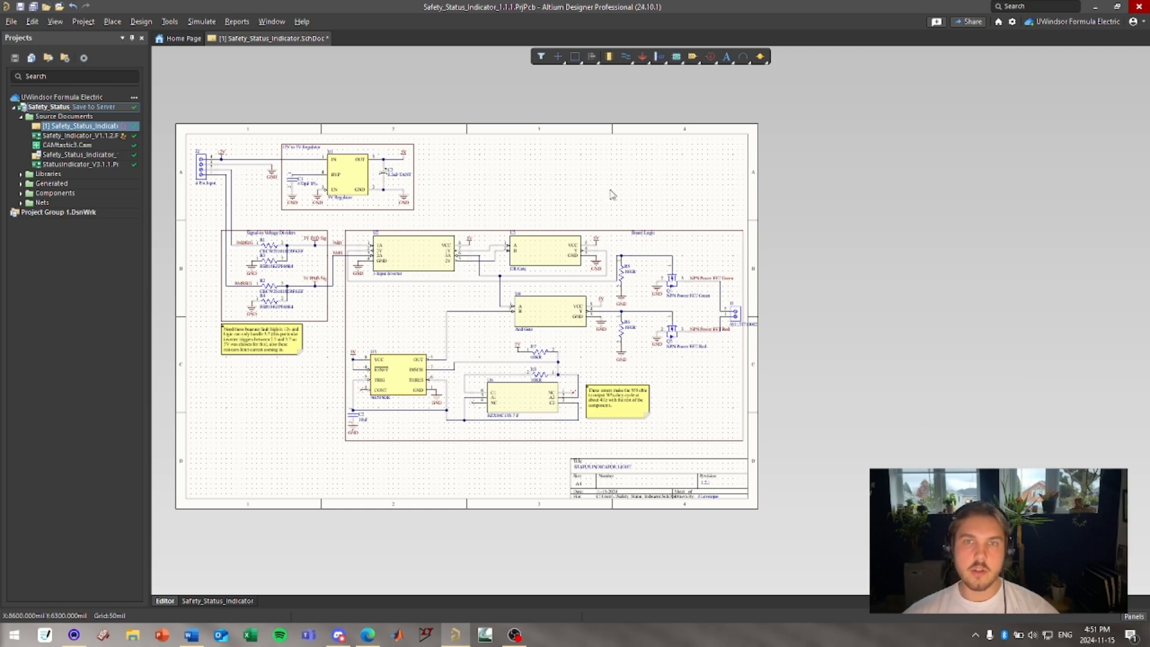
pyautogui.moveTo(551, 170); pyautogui.dragTo(686, 173, button='right')
# Try to close the Safety_Status_Indicator schematic document.
pyautogui.click(177, 38)
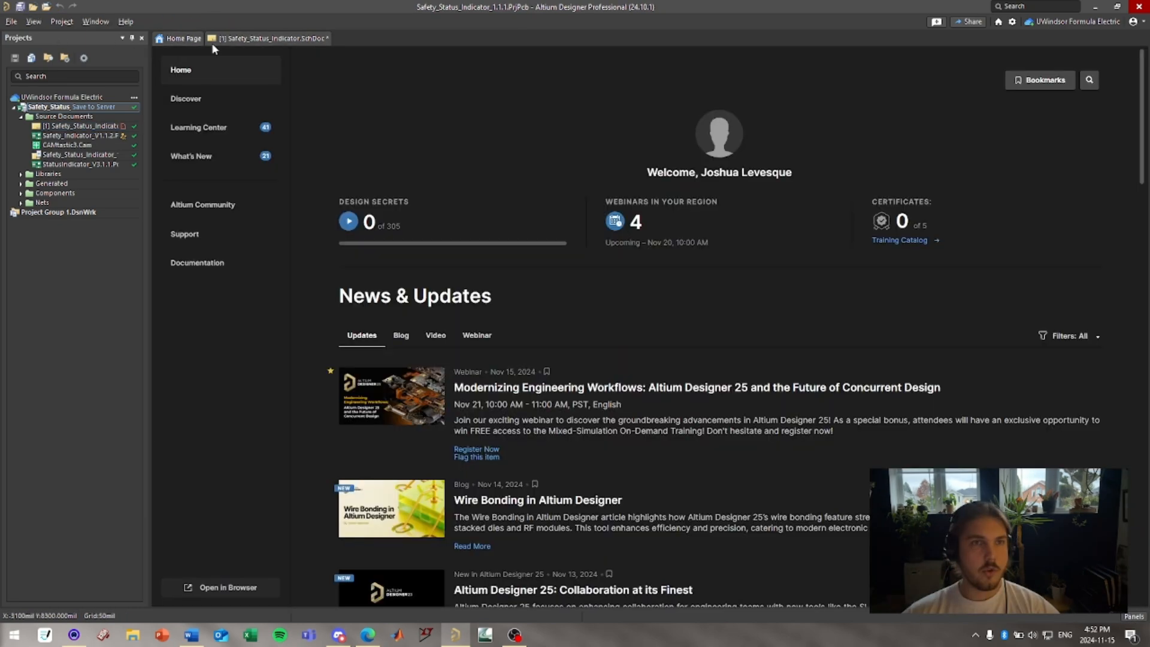
pyautogui.click(269, 39)
pyautogui.rightClick(326, 39)
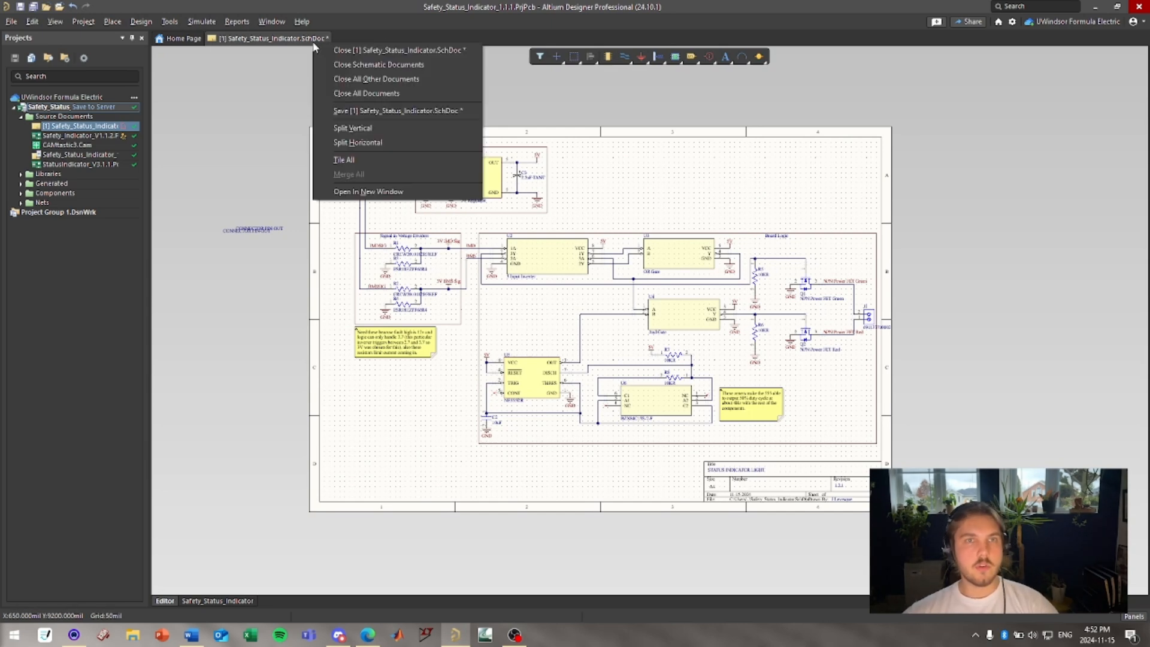
pyautogui.click(384, 50)
pyautogui.click(609, 361)
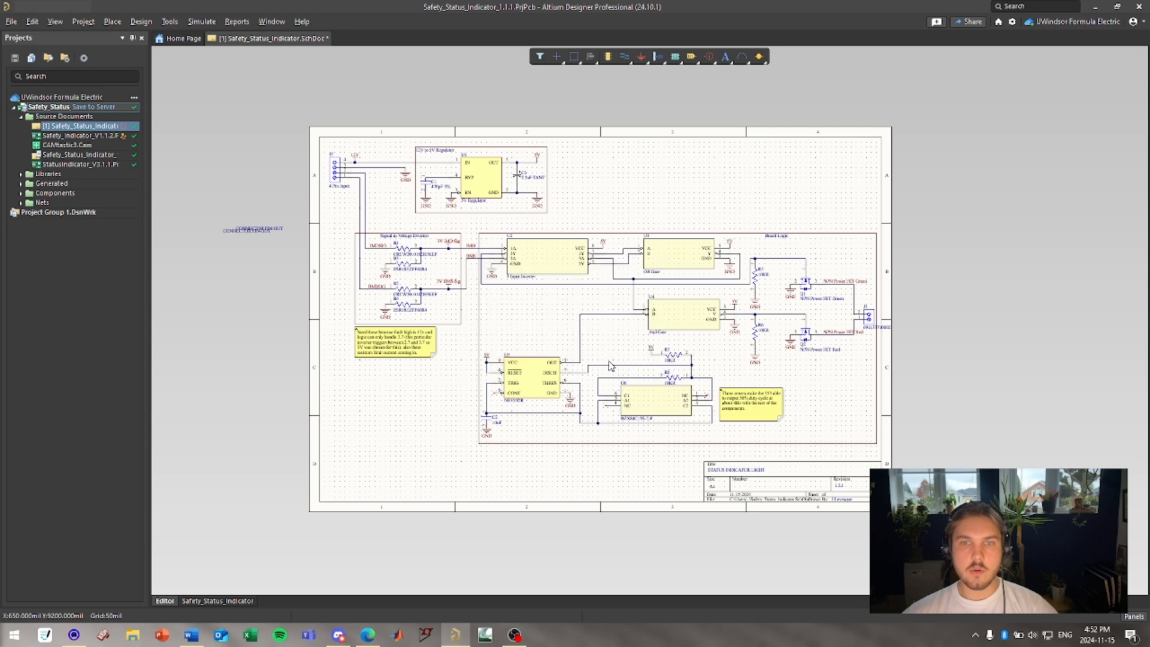
# Open the Safety_Indicator_V1.1.2 PCB document and inspect the board in the 3D view.
pyautogui.click(78, 136)
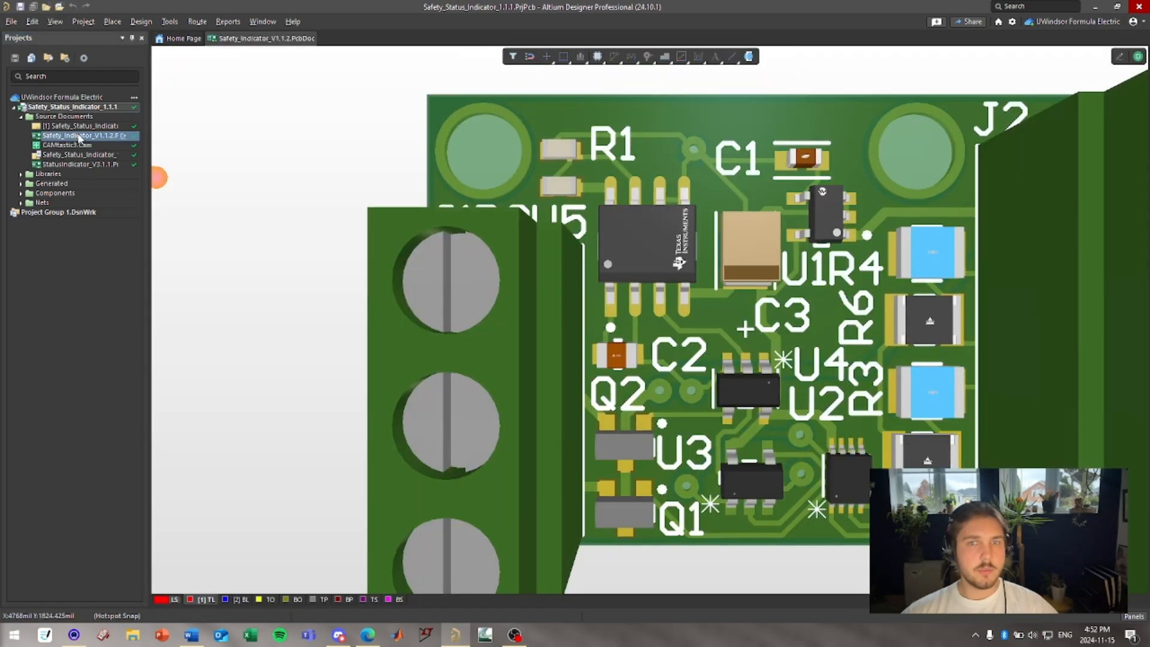
pyautogui.rightClick(72, 135)
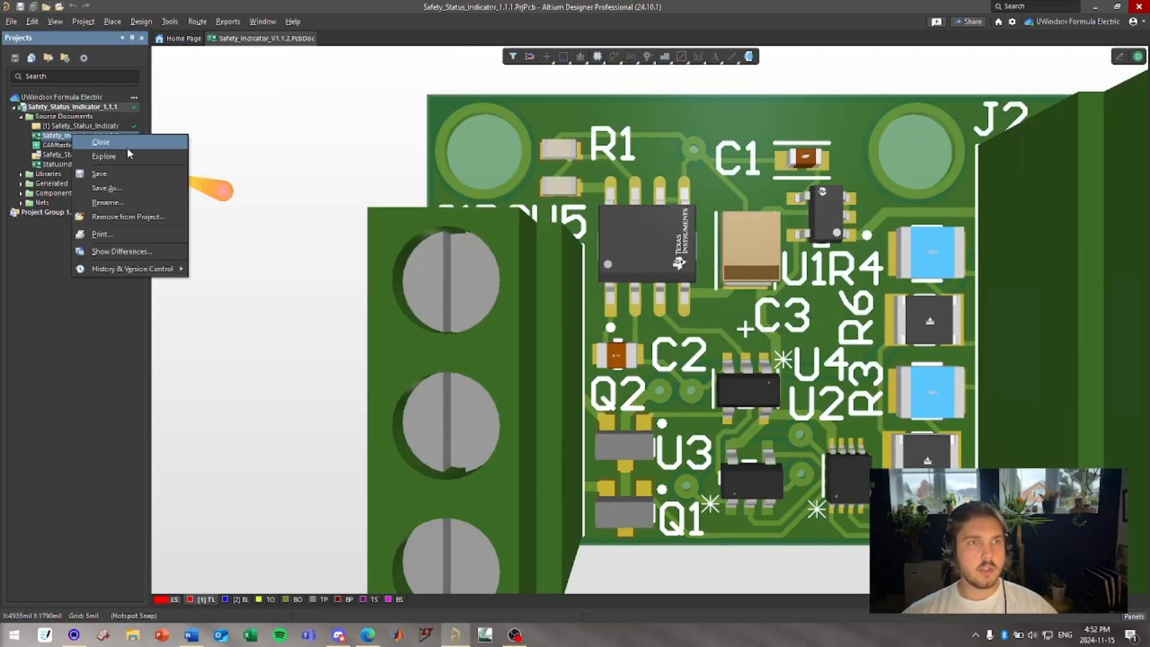
pyautogui.click(49, 273)
pyautogui.keyDown('ctrl'); pyautogui.scroll(-3, 498, 229); pyautogui.keyUp('ctrl')
pyautogui.moveTo(638, 272); pyautogui.dragTo(574, 295, button='right')
pyautogui.moveTo(578, 282); pyautogui.dragTo(681, 306)
pyautogui.hotkey('ctrl', 'z')
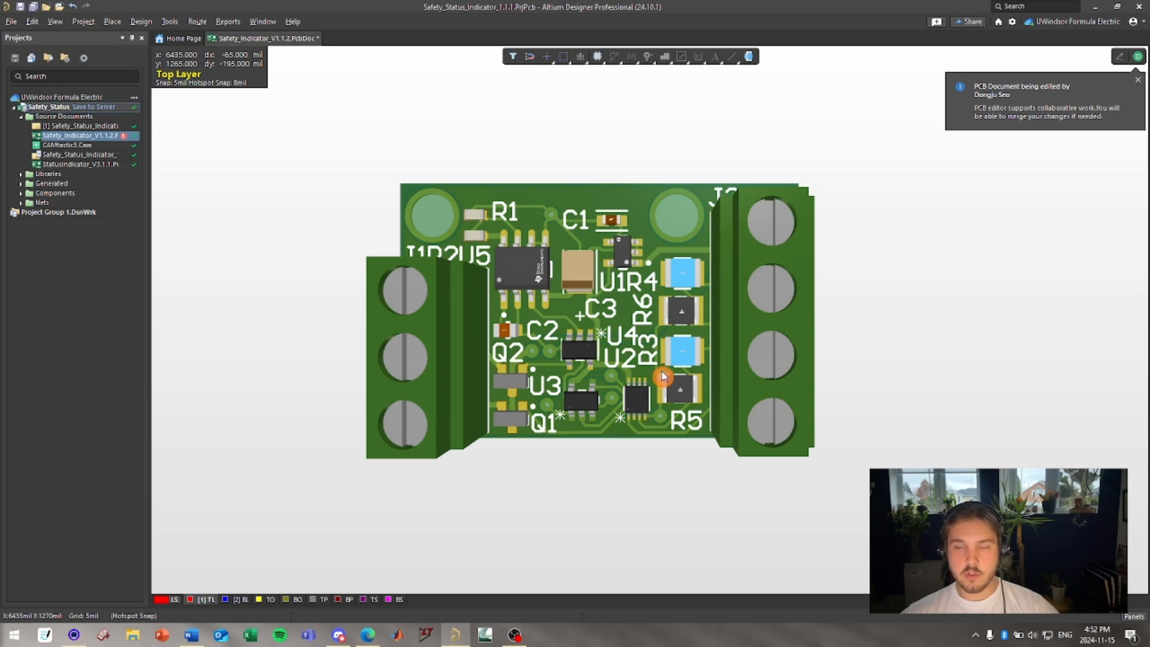
pyautogui.moveTo(562, 306); pyautogui.dragTo(621, 323, button='right')
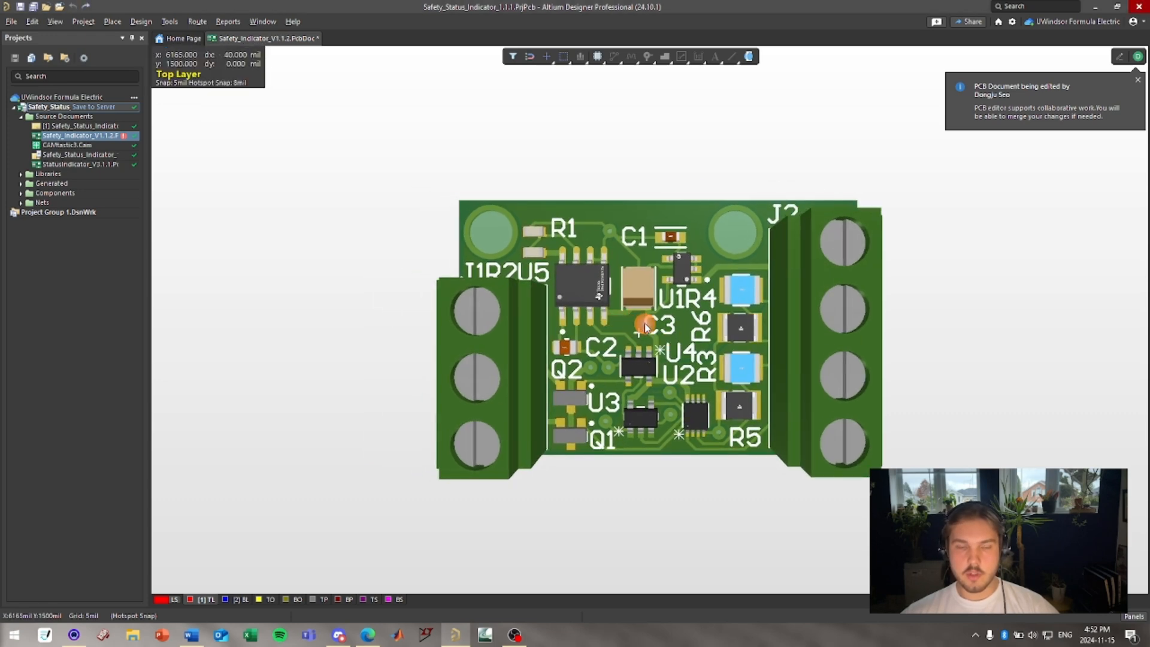
pyautogui.moveTo(645, 322); pyautogui.dragTo(615, 331)
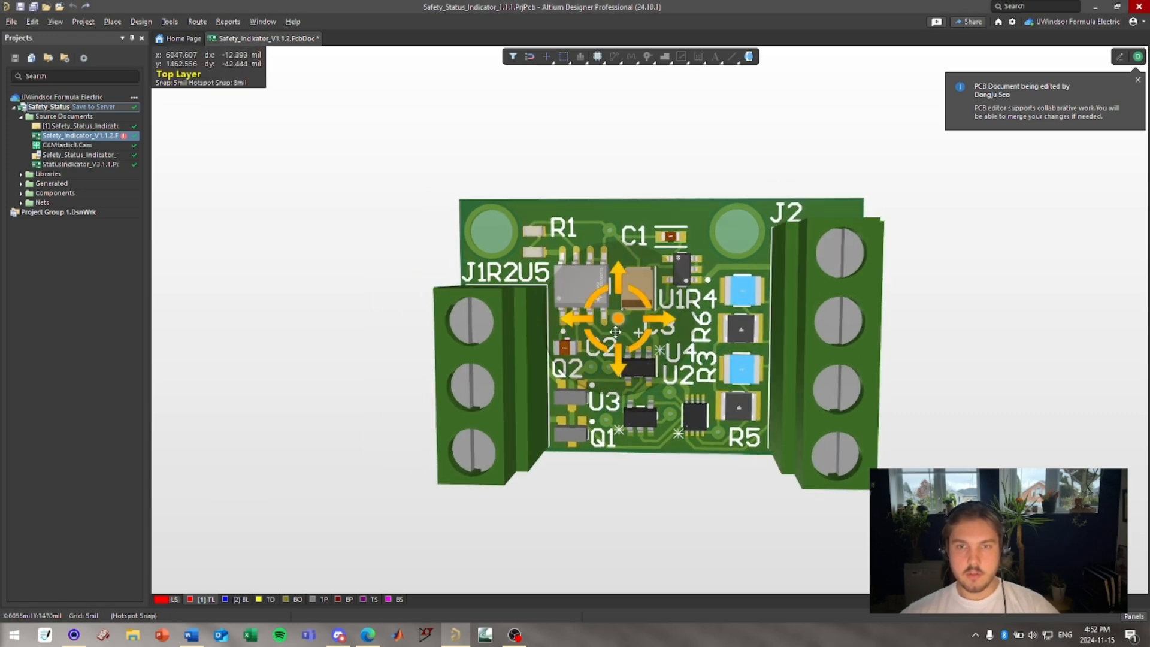
pyautogui.keyDown('shift'); pyautogui.moveTo(615, 331); pyautogui.dragTo(663, 332, button='right'); pyautogui.keyUp('shift')
pyautogui.press('f')
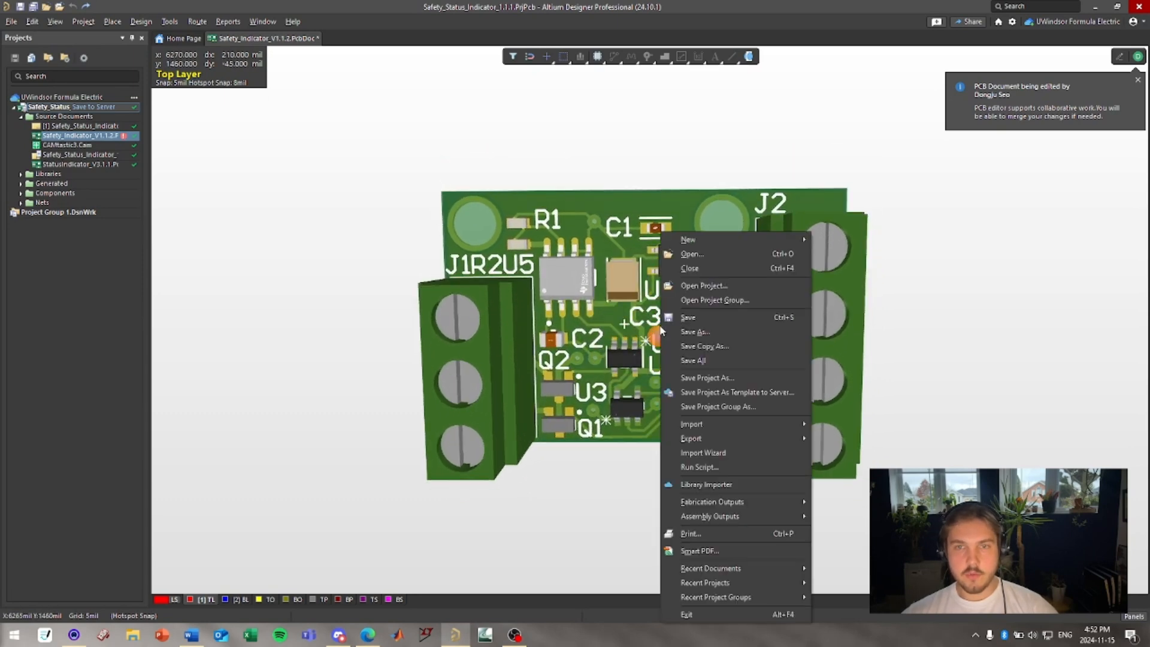
pyautogui.click(599, 146)
pyautogui.keyDown('shift'); pyautogui.moveTo(633, 264); pyautogui.dragTo(639, 266, button='right'); pyautogui.keyUp('shift')
# Flip the 3D board to inspect its bottom side, then flip it back.
pyautogui.hotkey('ctrl', 'f')
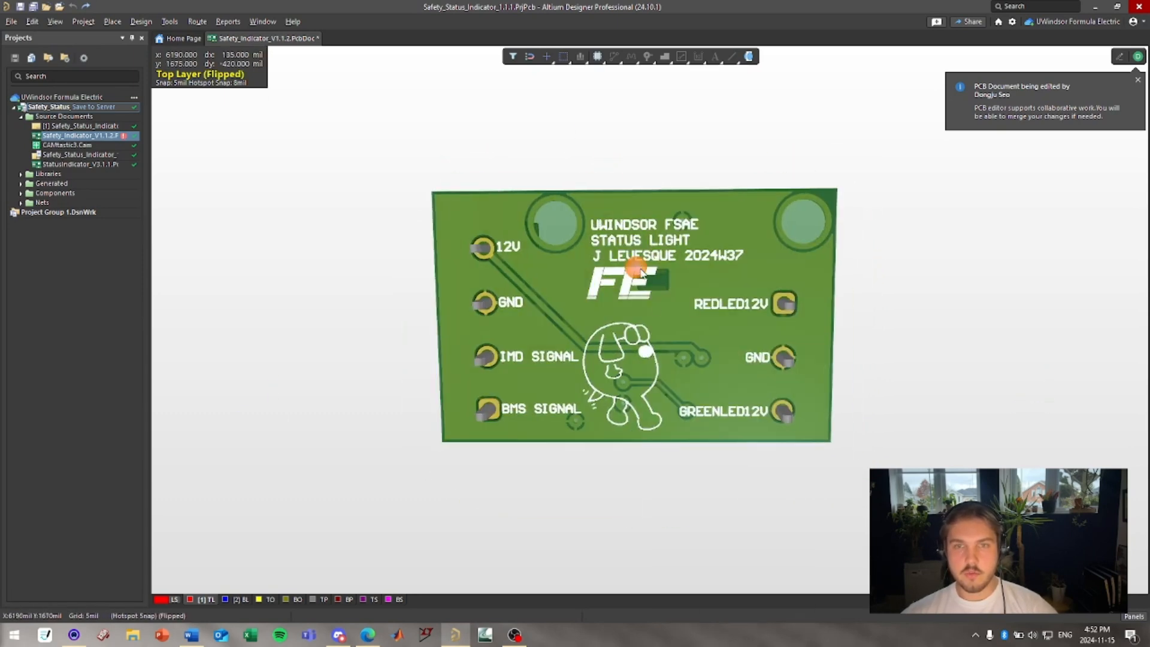
pyautogui.hotkey('ctrl', 'f')
pyautogui.keyDown('shift'); pyautogui.moveTo(704, 423); pyautogui.dragTo(660, 346, button='right'); pyautogui.keyUp('shift')
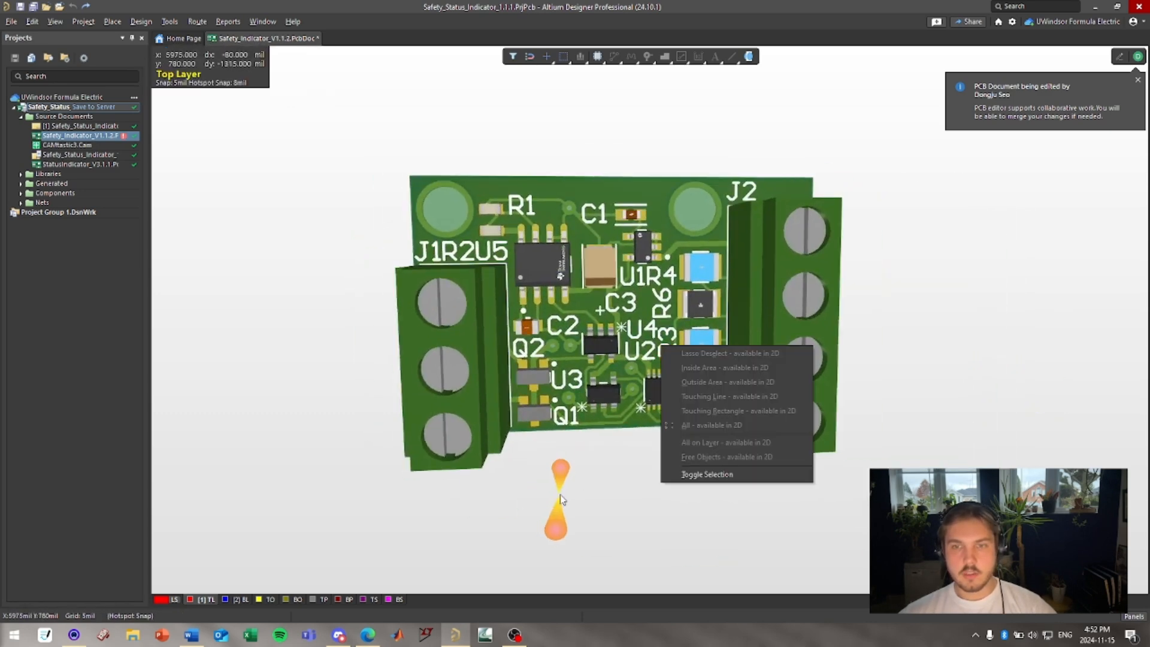
pyautogui.moveTo(557, 487); pyautogui.dragTo(552, 392, button='right')
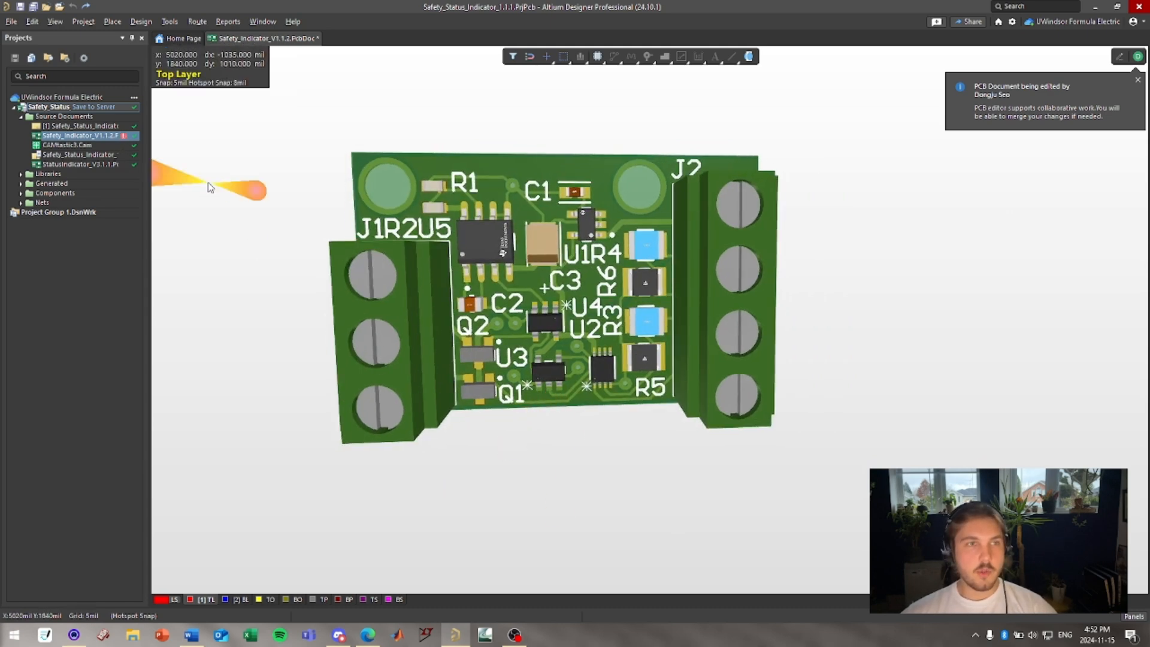
# Switch the PCB to 2D layout mode, zoom in, and return to 3D layout mode.
pyautogui.press('2')
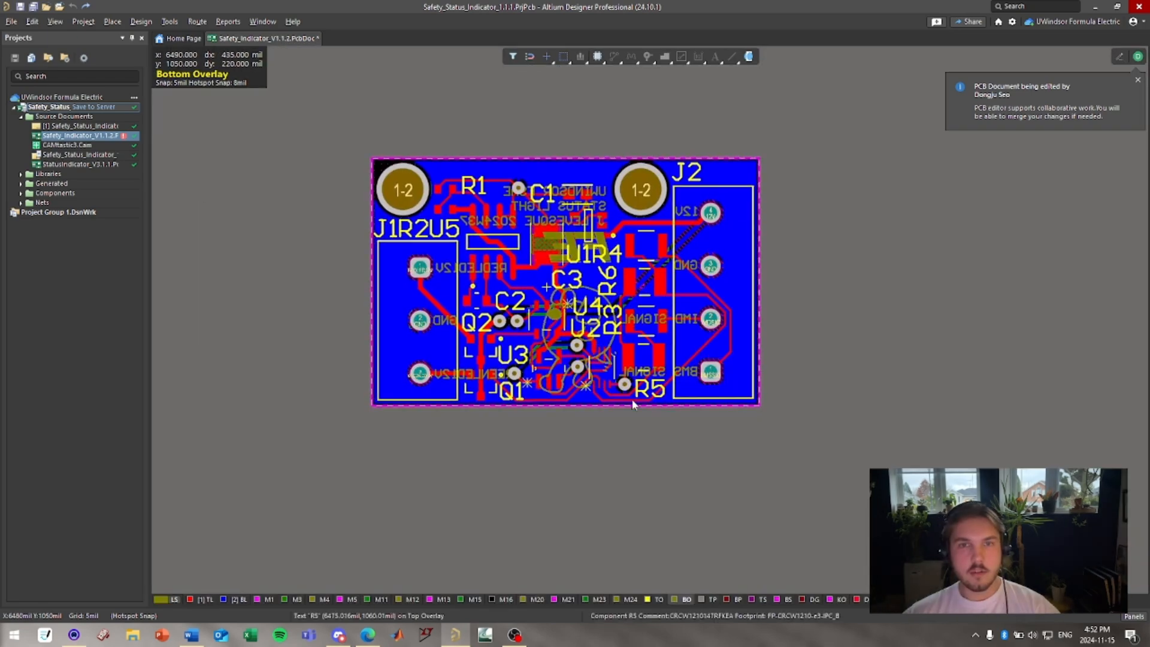
pyautogui.scroll(1, 594, 328)
pyautogui.keyDown('ctrl'); pyautogui.scroll(1, 594, 327); pyautogui.keyUp('ctrl')
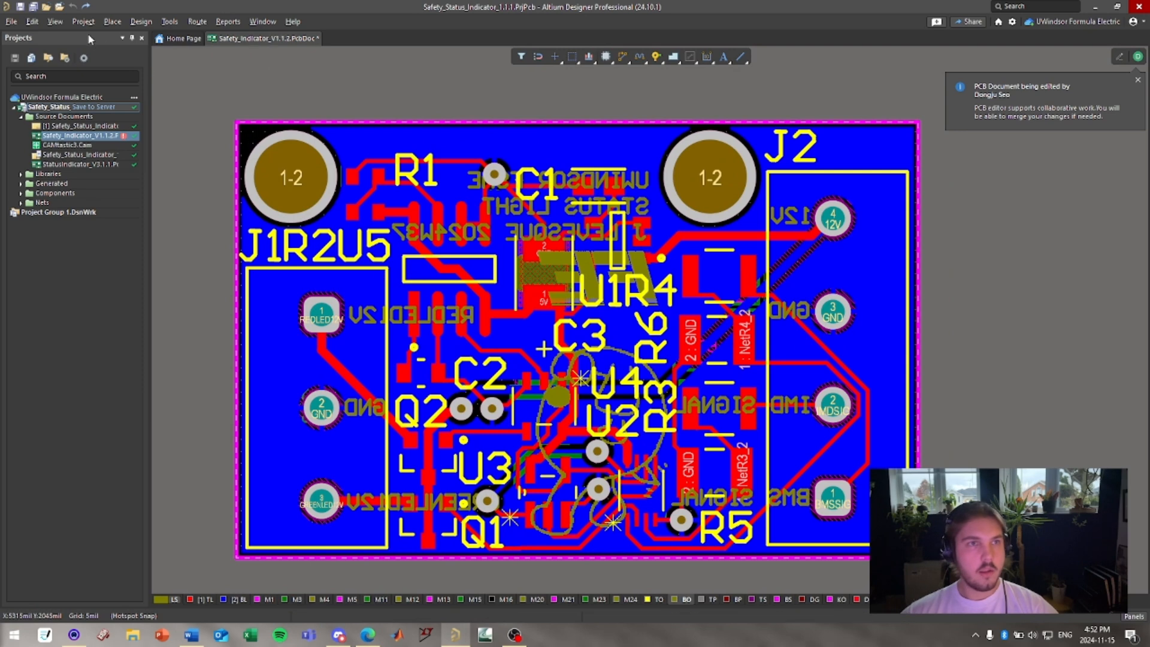
pyautogui.click(141, 21)
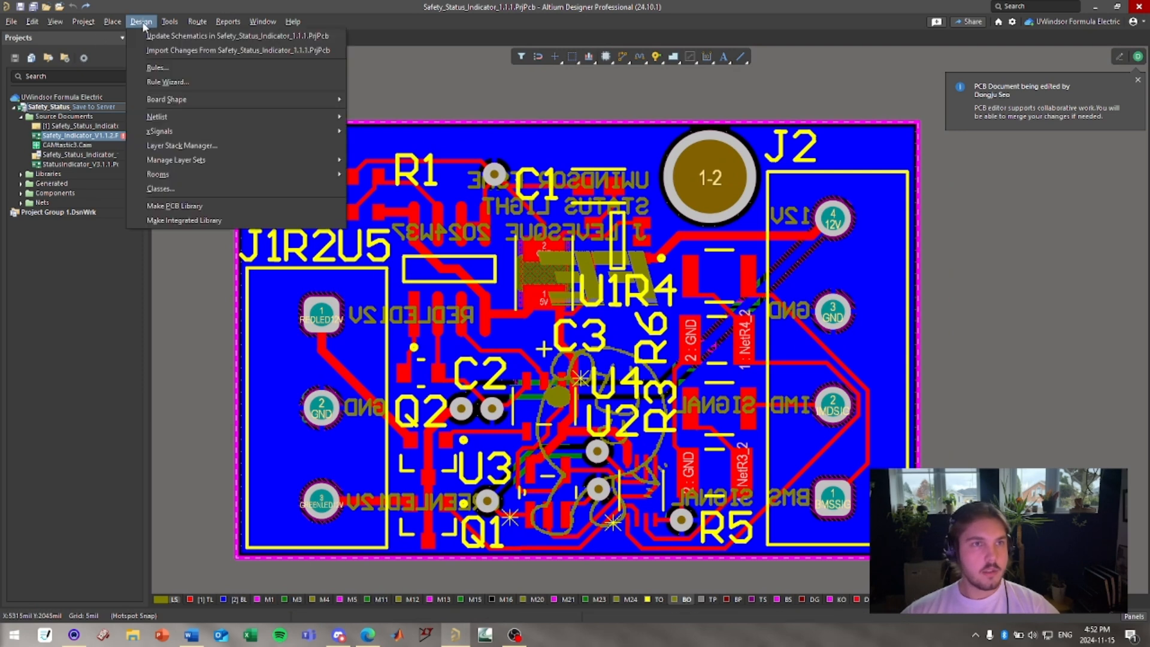
pyautogui.click(60, 22)
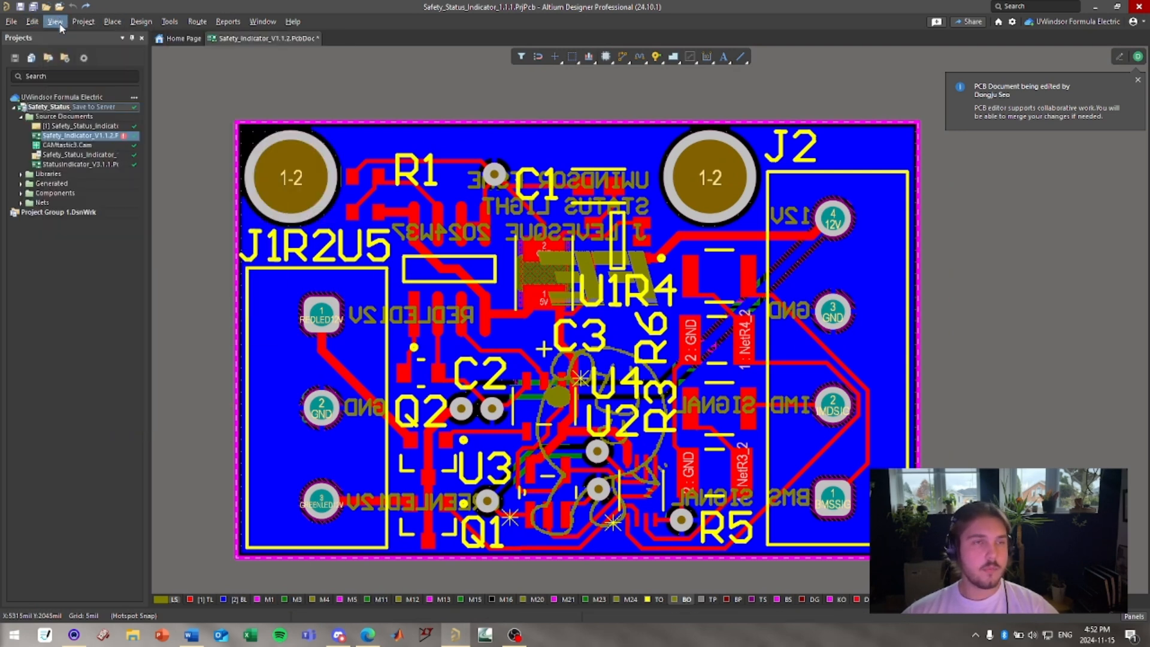
pyautogui.click(56, 23)
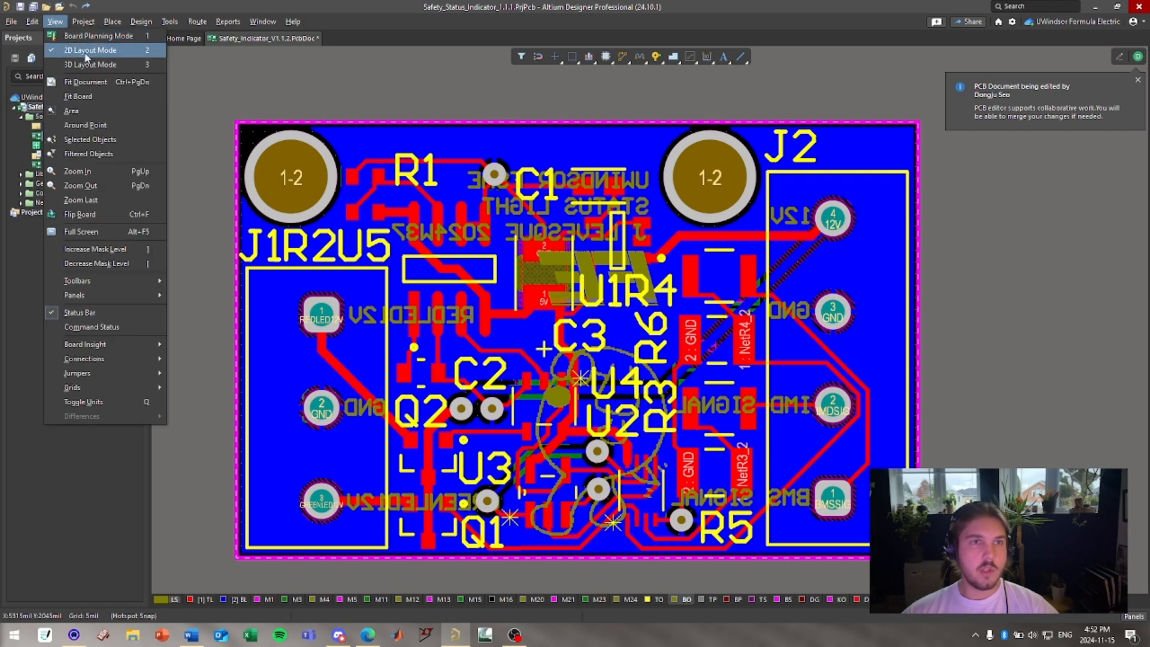
pyautogui.click(141, 65)
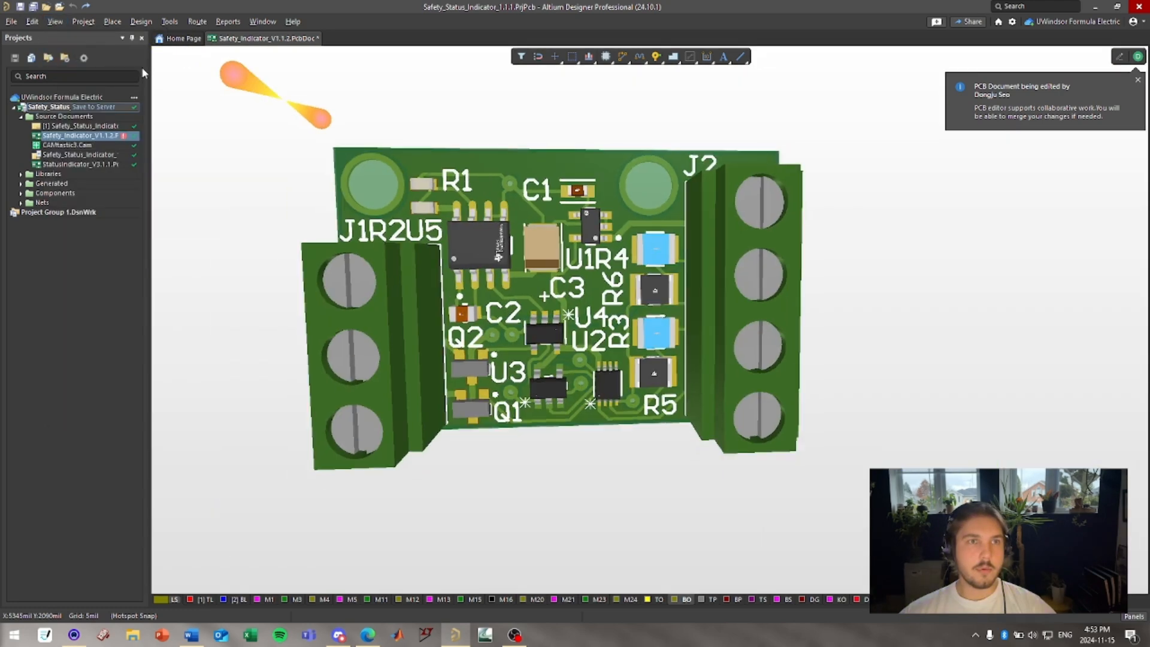
# Switch the PCB to 2D layout mode and zoom out to see the whole board.
pyautogui.press('2')
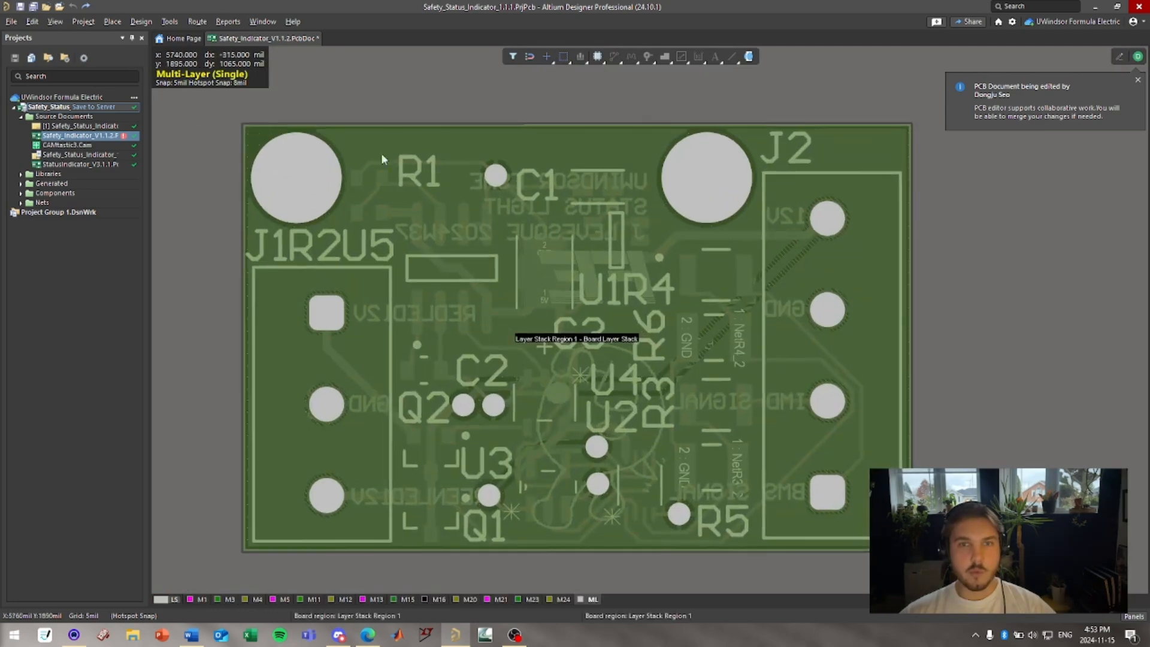
pyautogui.keyDown('ctrl'); pyautogui.scroll(-3, 515, 315); pyautogui.keyUp('ctrl')
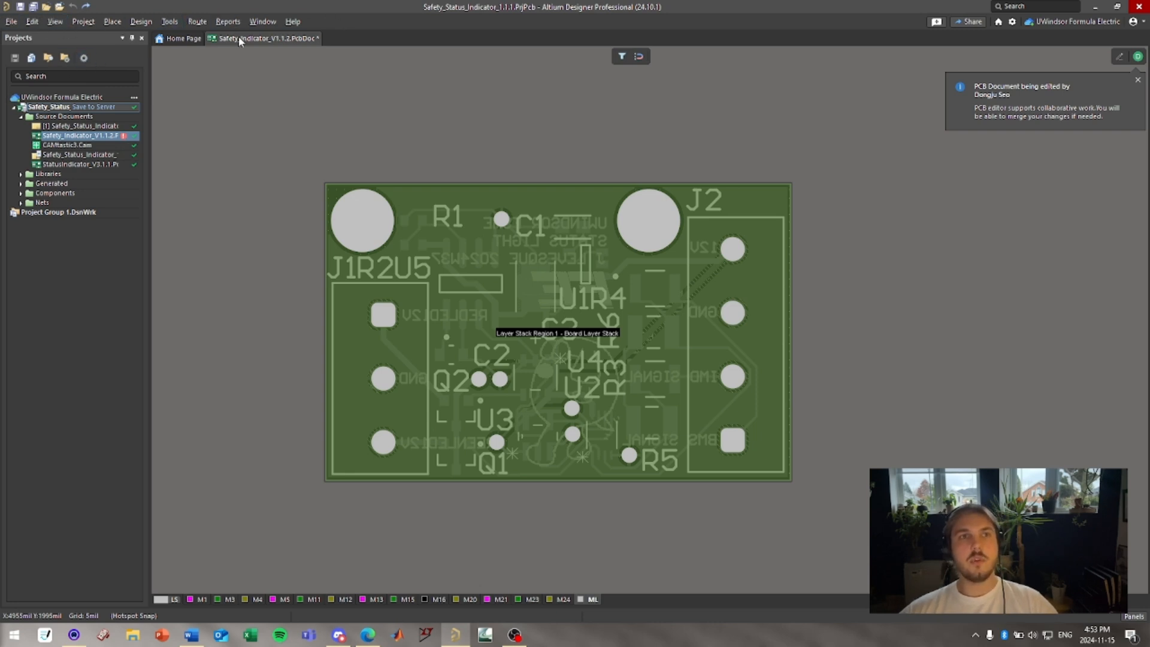
pyautogui.click(11, 23)
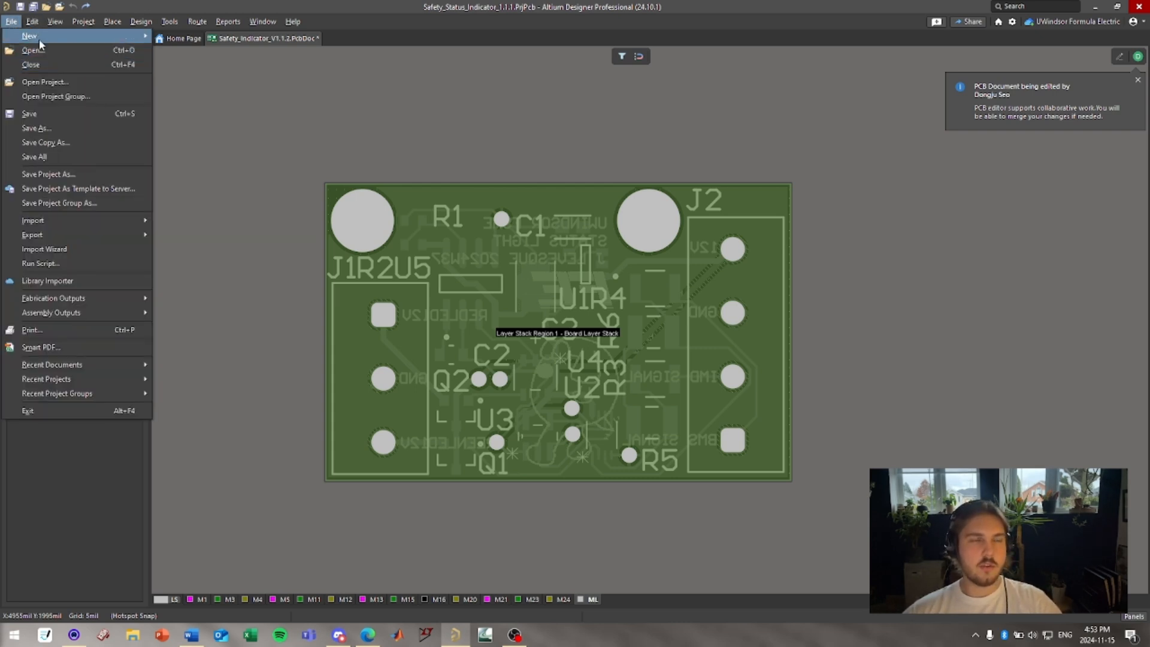
pyautogui.moveTo(40, 37)
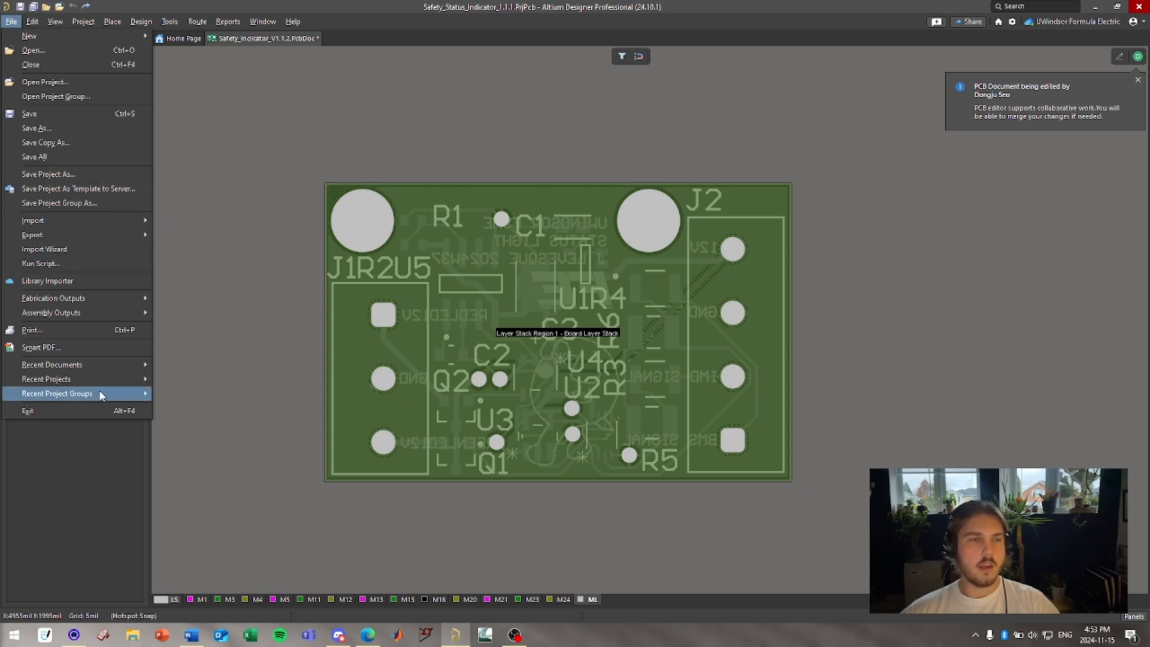
pyautogui.moveTo(80, 367)
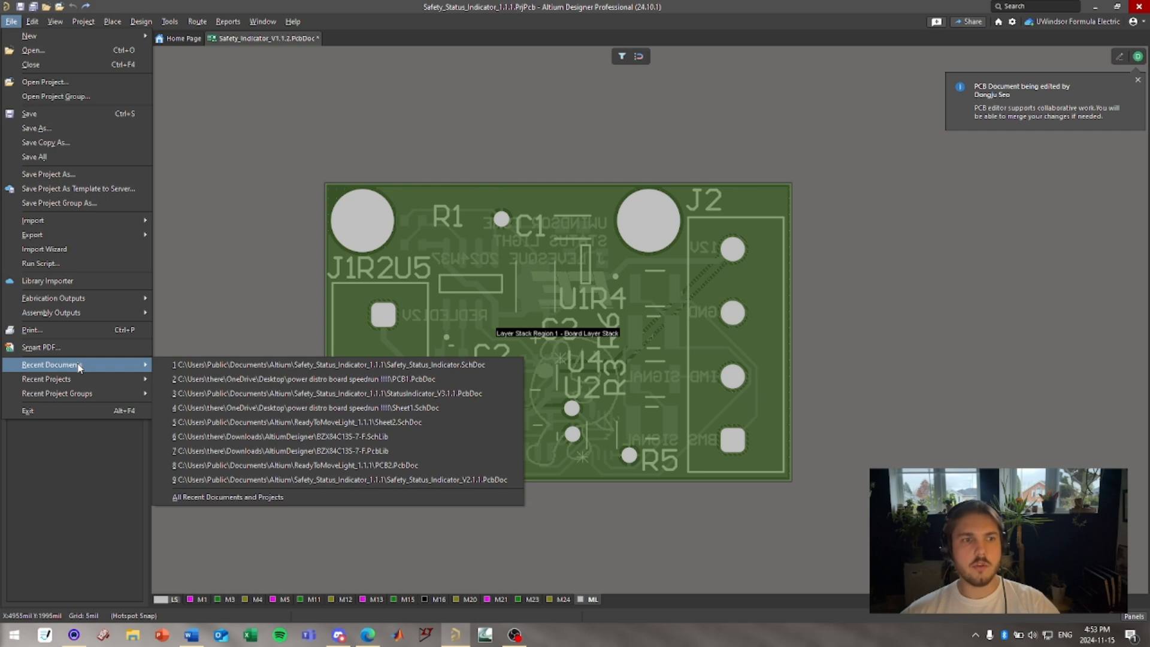
pyautogui.click(261, 235)
pyautogui.click(33, 22)
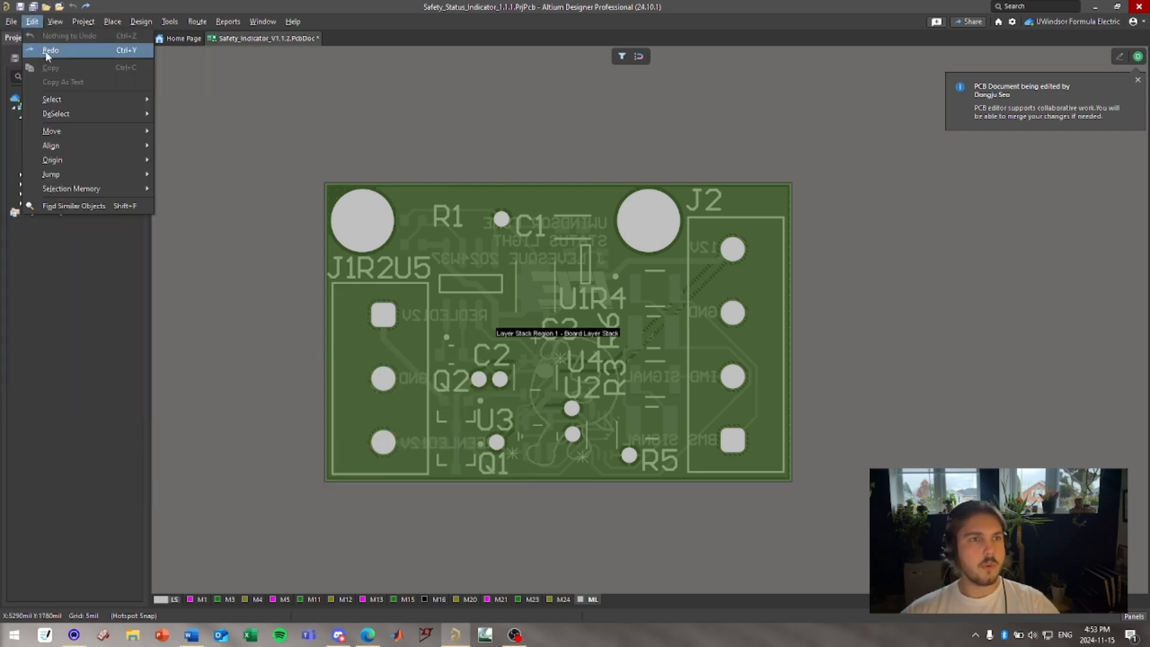
pyautogui.moveTo(51, 22)
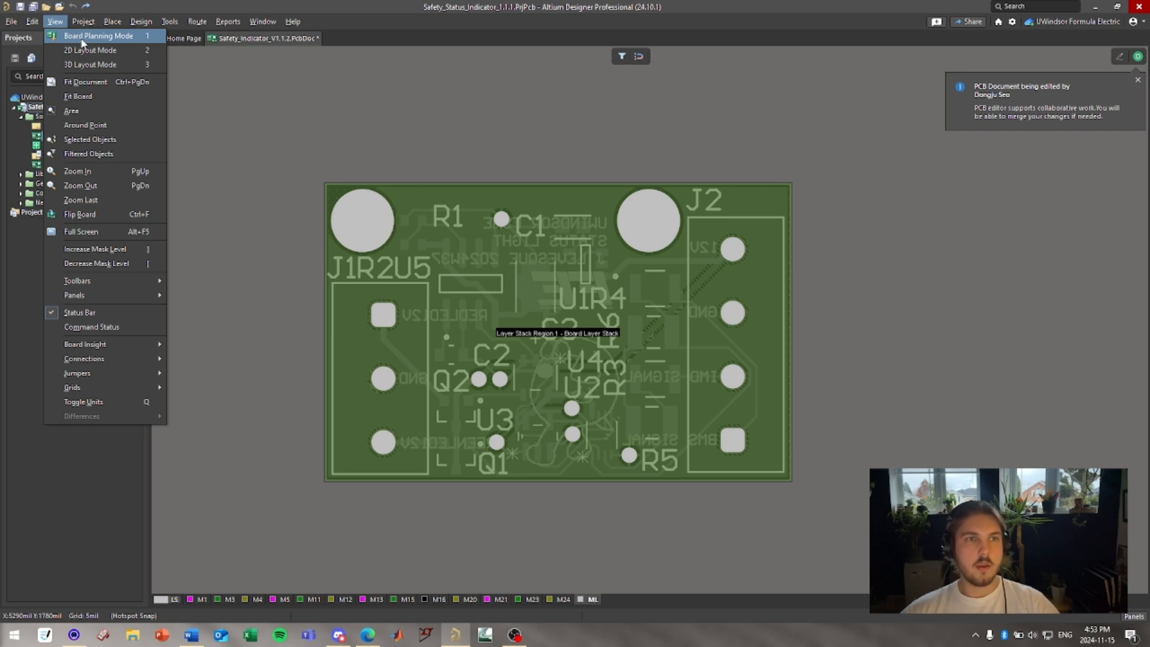
pyautogui.click(260, 228)
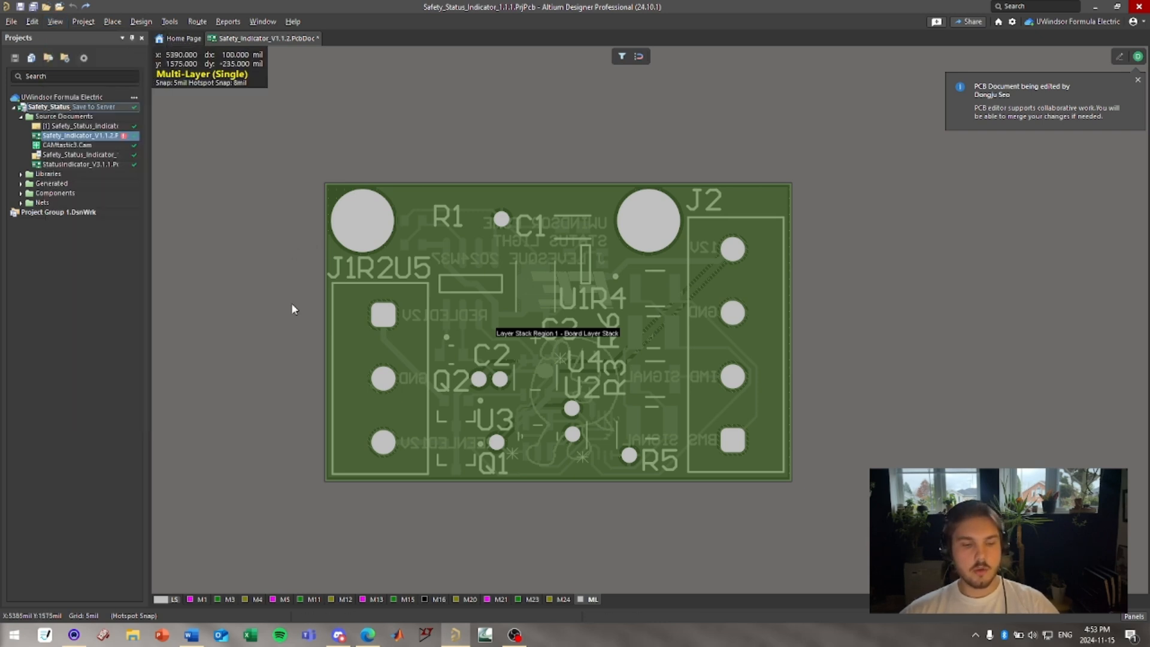
# Leave single-layer display, switch to 3D layout mode, and orbit the board slightly.
pyautogui.hotkey('shift', 's')
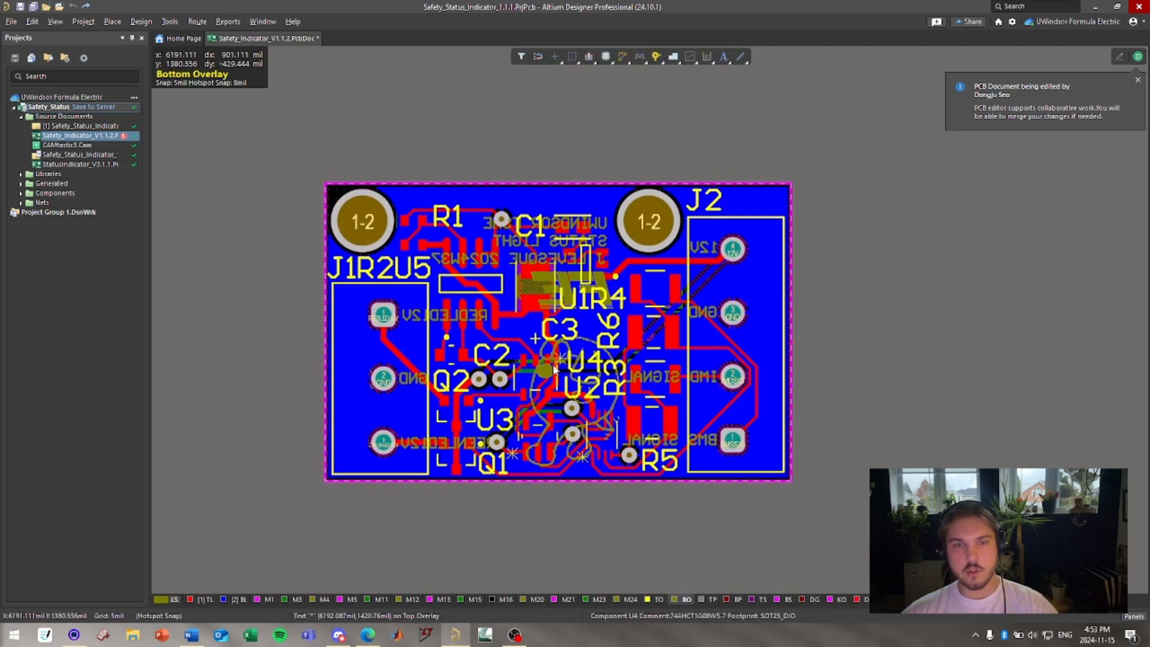
pyautogui.press('3')
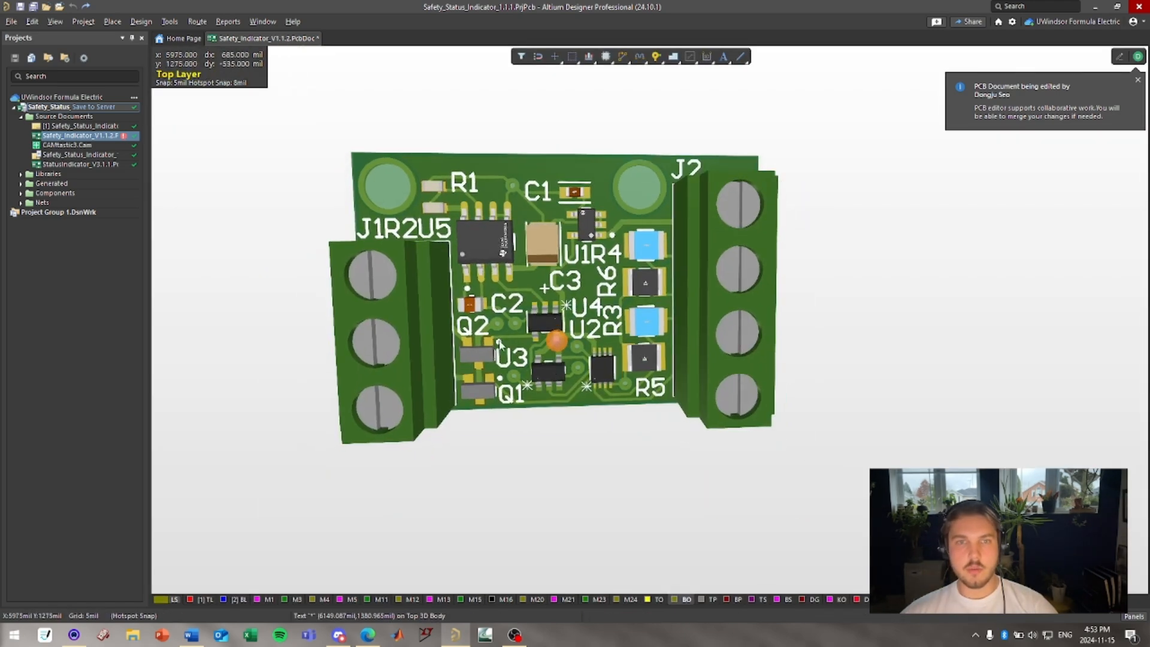
pyautogui.keyDown('shift'); pyautogui.moveTo(555, 323); pyautogui.dragTo(518, 264, button='right'); pyautogui.keyUp('shift')
pyautogui.click(55, 22)
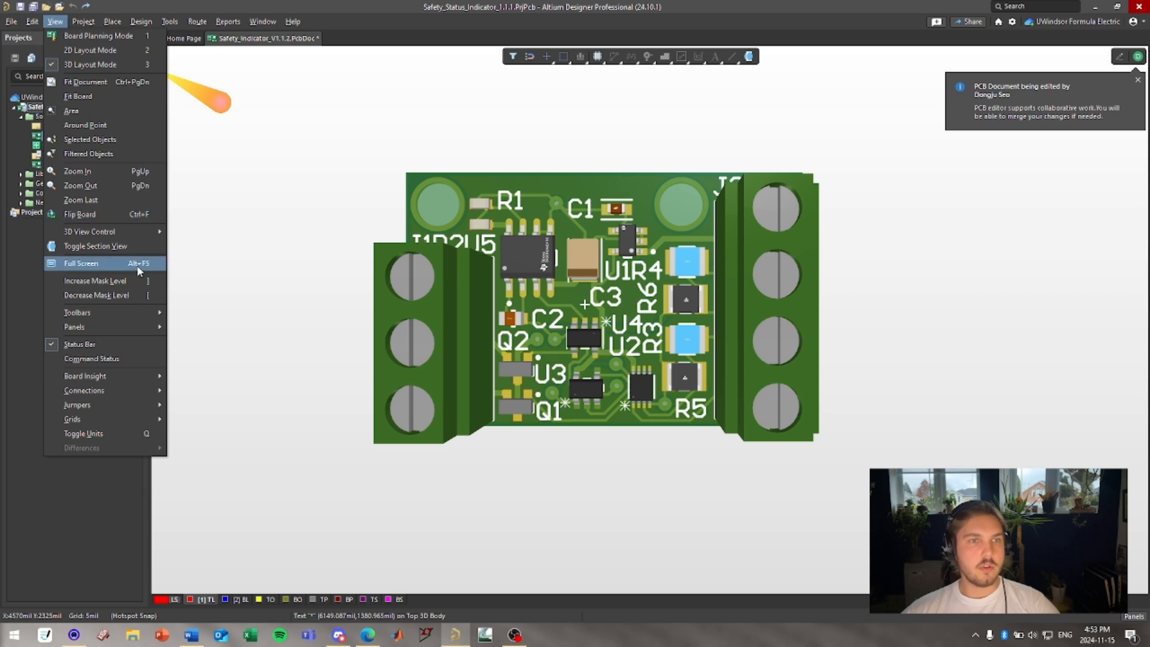
pyautogui.moveTo(132, 233)
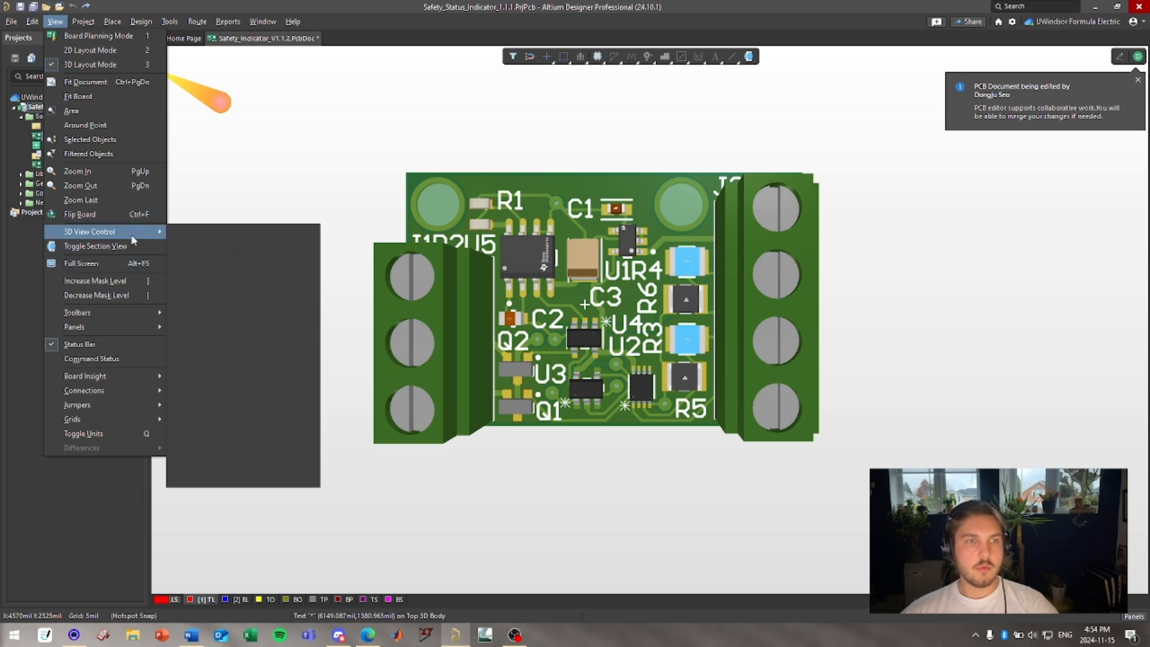
pyautogui.moveTo(120, 426)
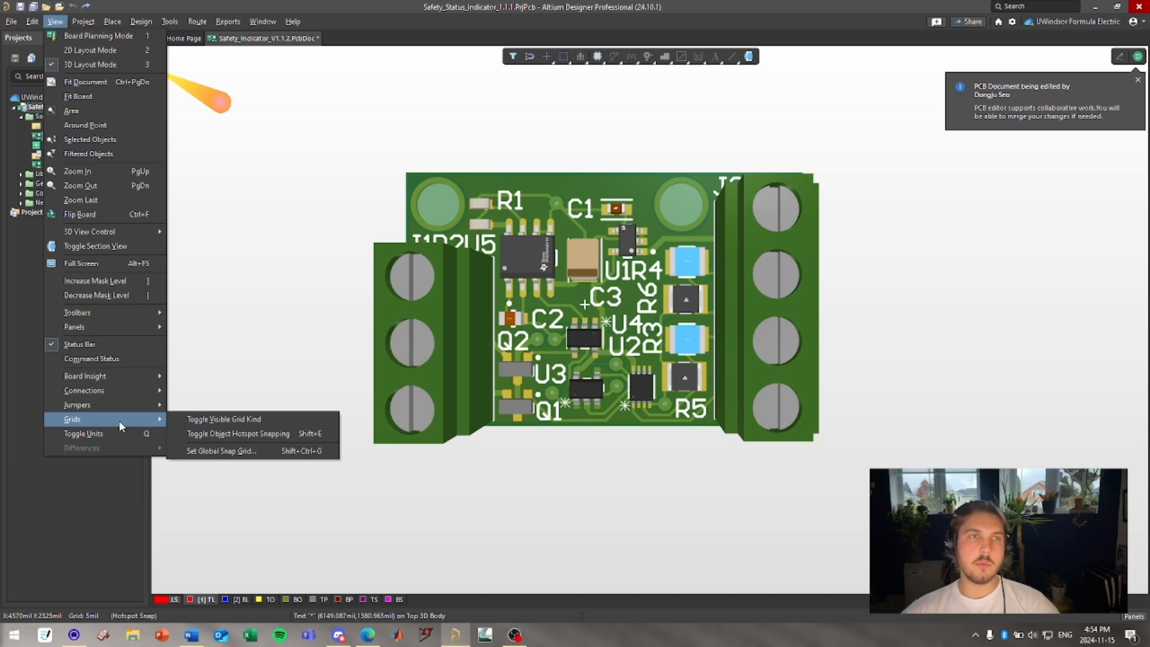
pyautogui.moveTo(80, 26)
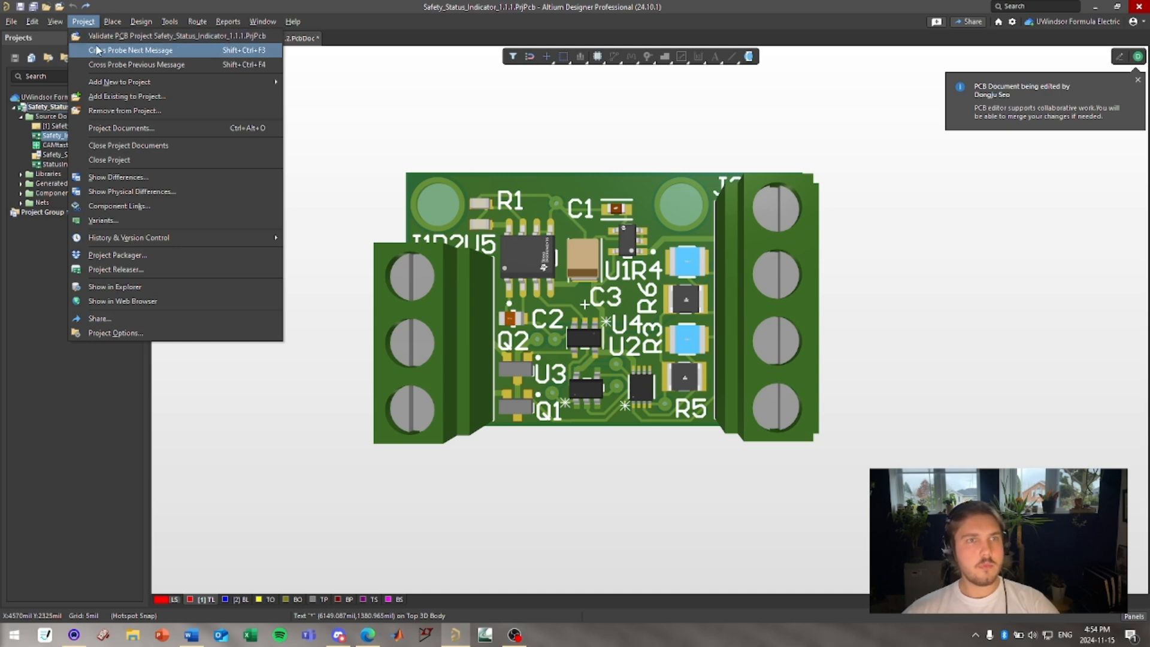
pyautogui.moveTo(154, 90)
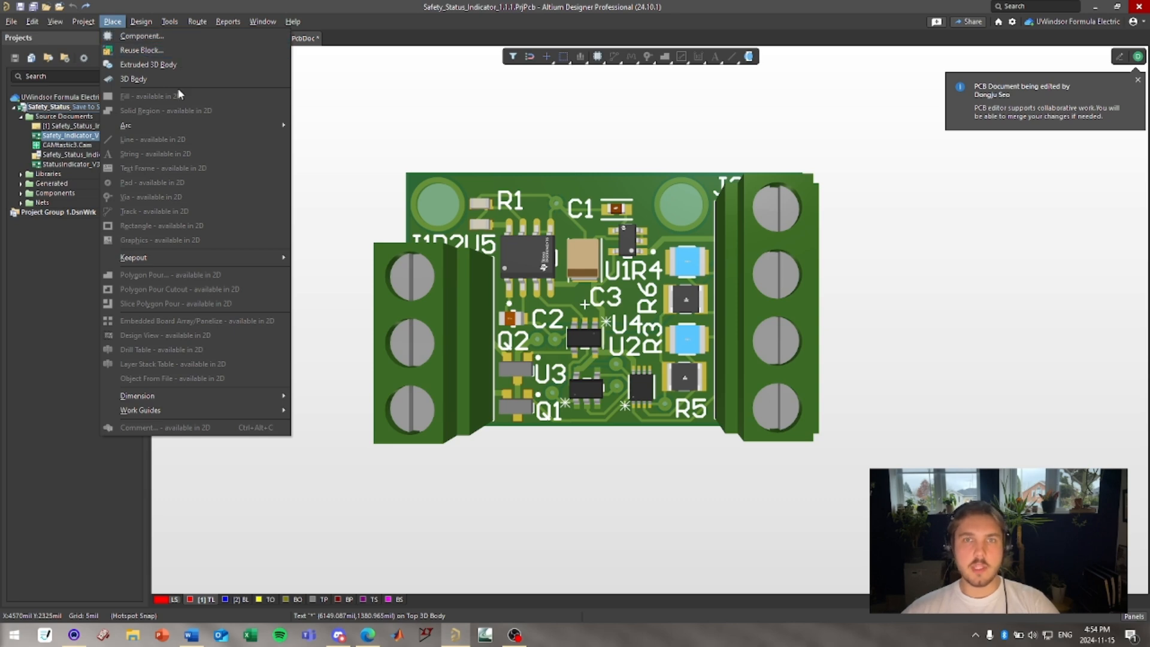
pyautogui.click(335, 171)
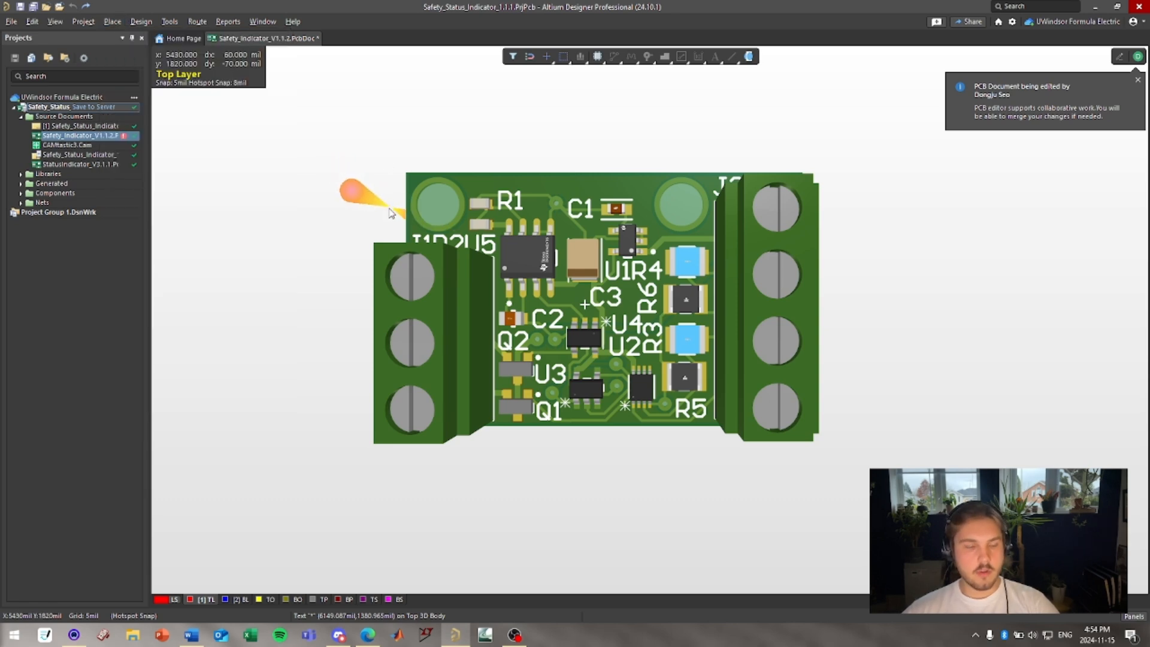
# Switch the PCB back to 2D layout mode and dismiss the placement options.
pyautogui.press('2')
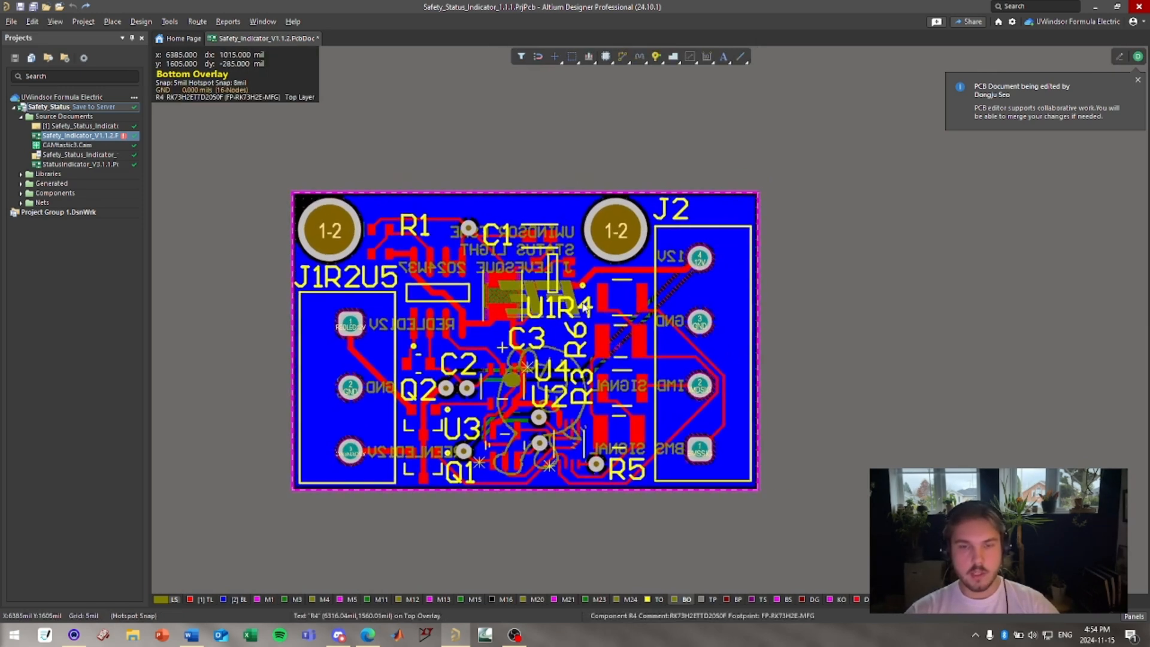
pyautogui.press('p')
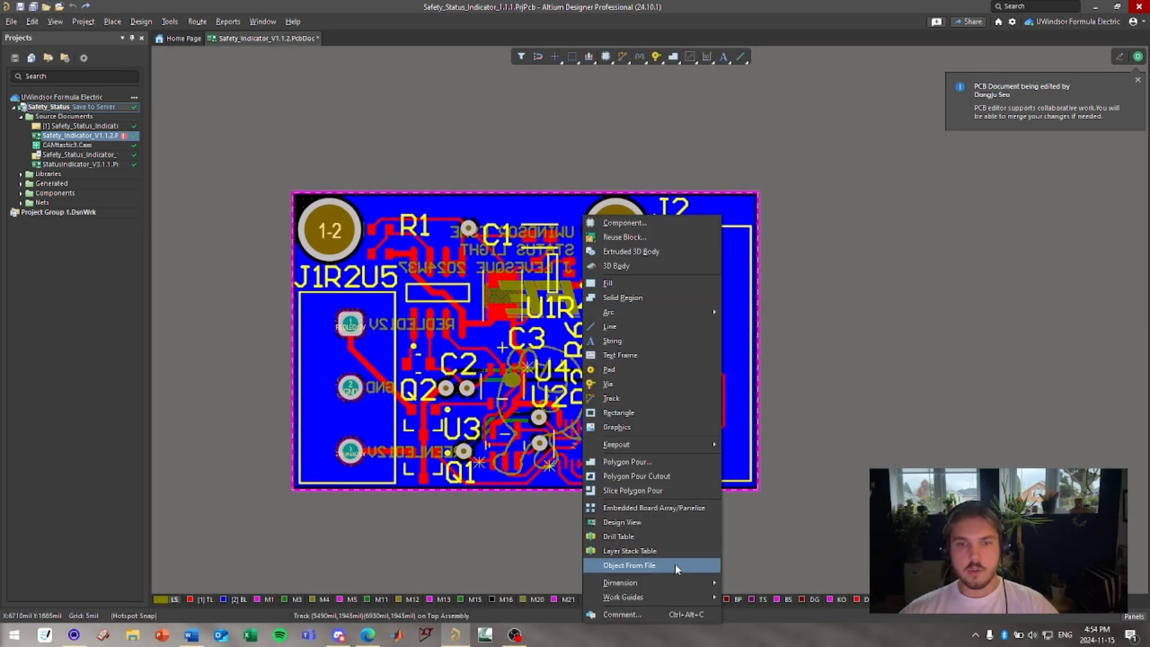
pyautogui.click(459, 154)
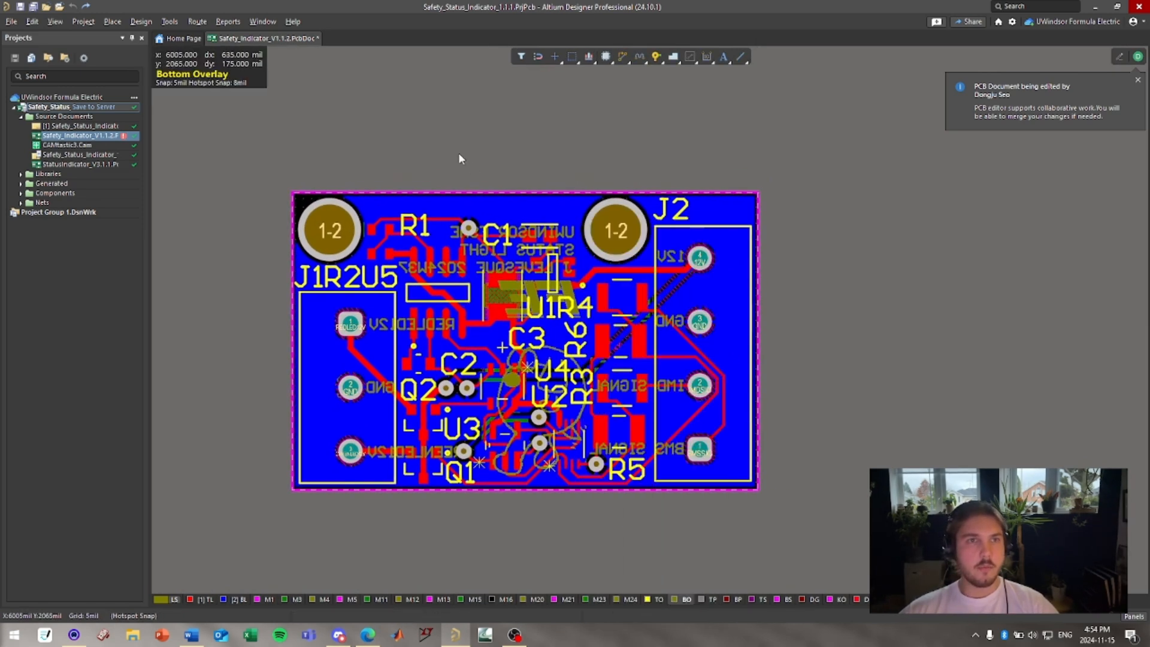
# Open the Safety_Status_Indicator schematic, then return to the Safety_Indicator_V1.1.2 PCB document.
pyautogui.click(171, 22)
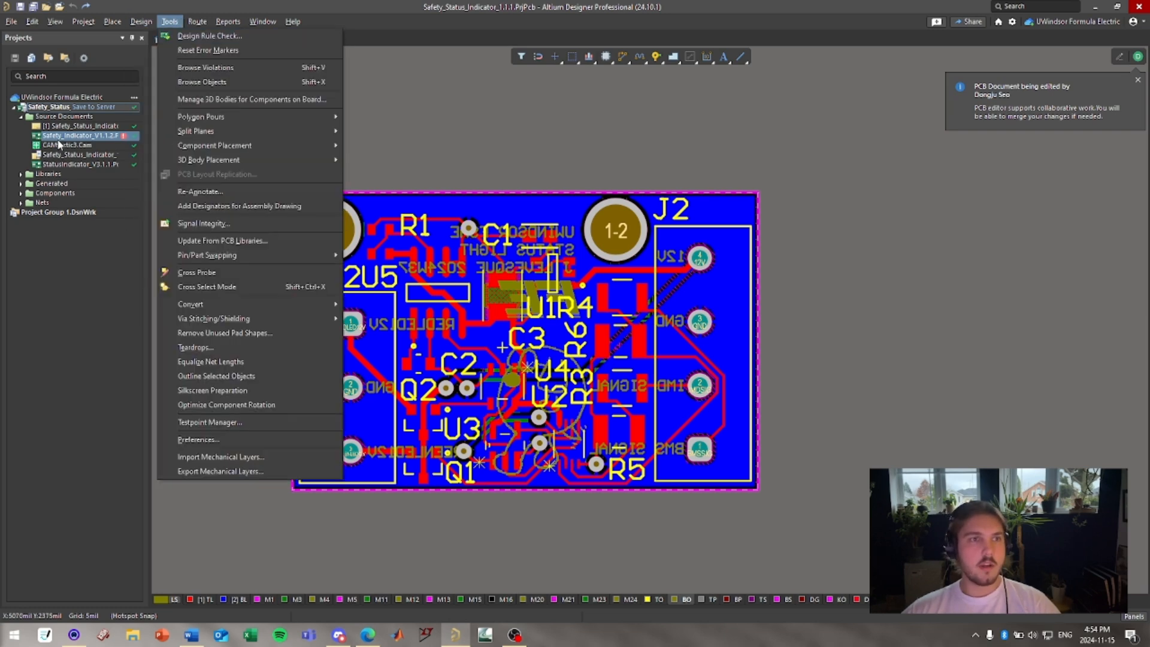
pyautogui.click(66, 129)
pyautogui.doubleClick(66, 129)
pyautogui.click(135, 21)
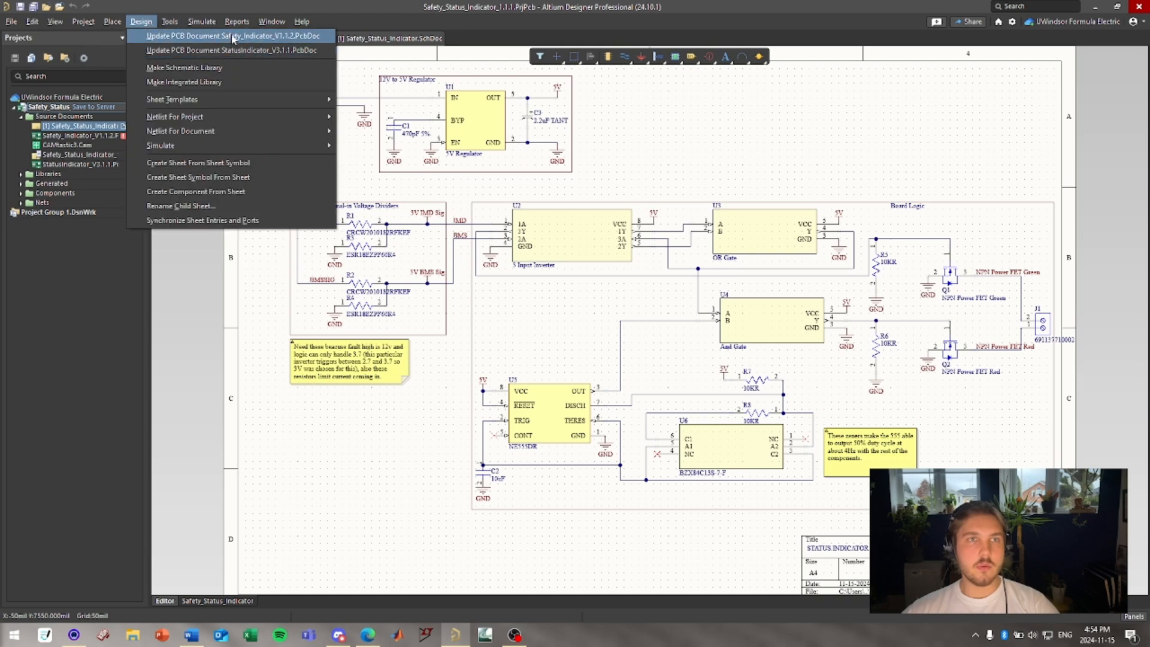
pyautogui.doubleClick(78, 136)
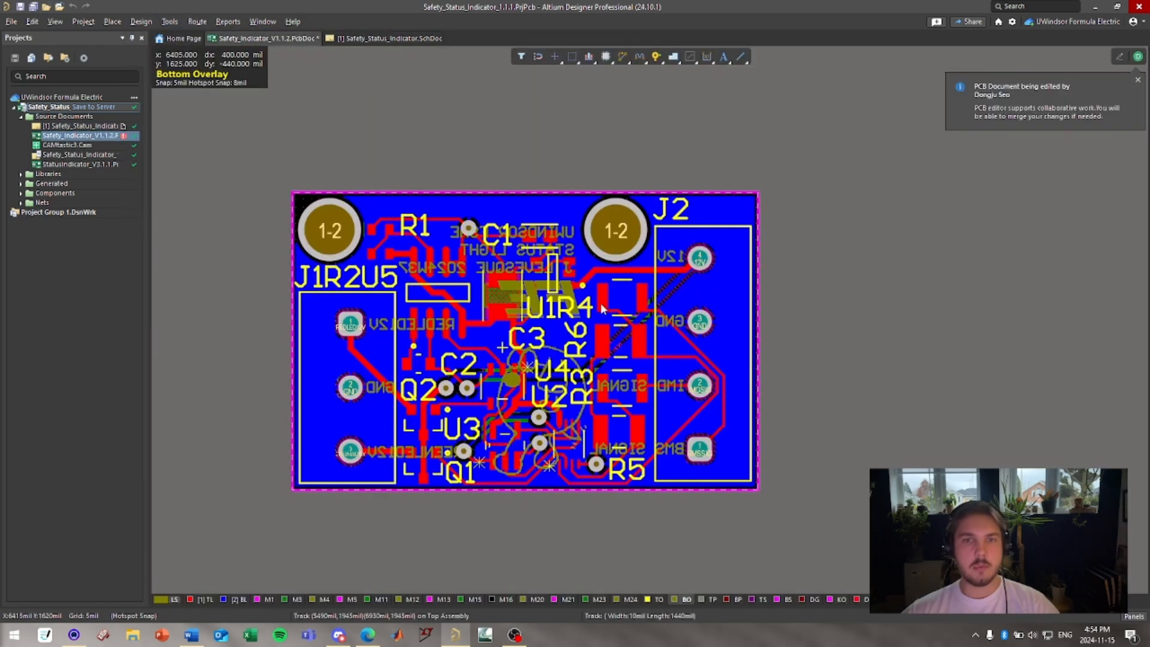
pyautogui.click(141, 22)
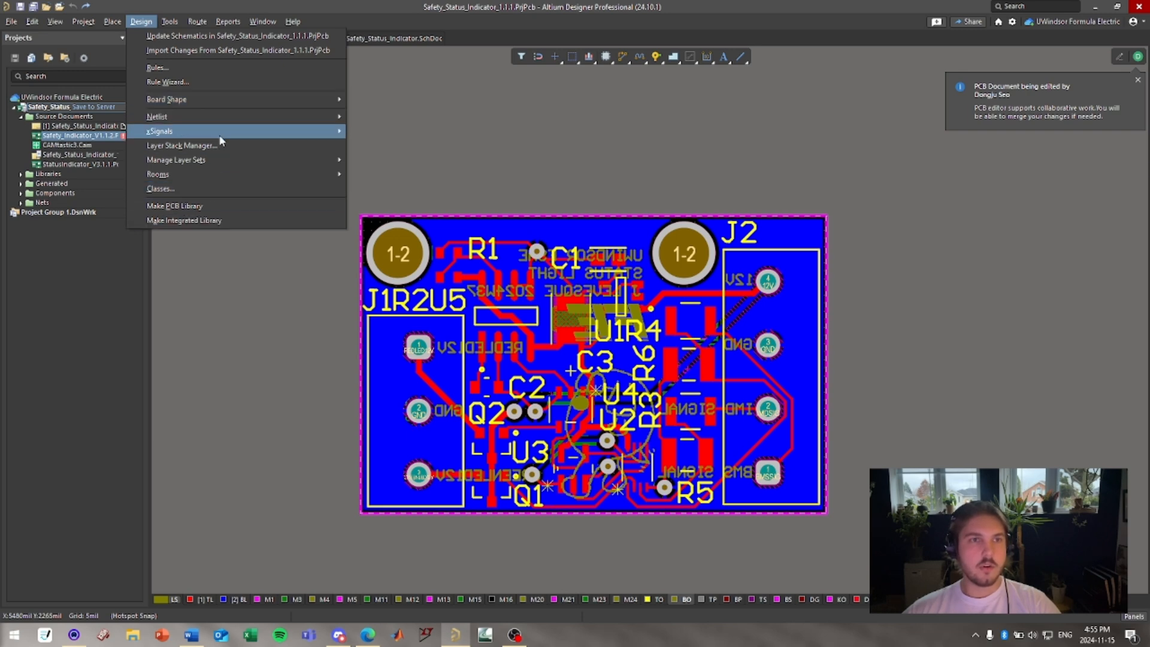
pyautogui.click(172, 22)
pyautogui.click(171, 23)
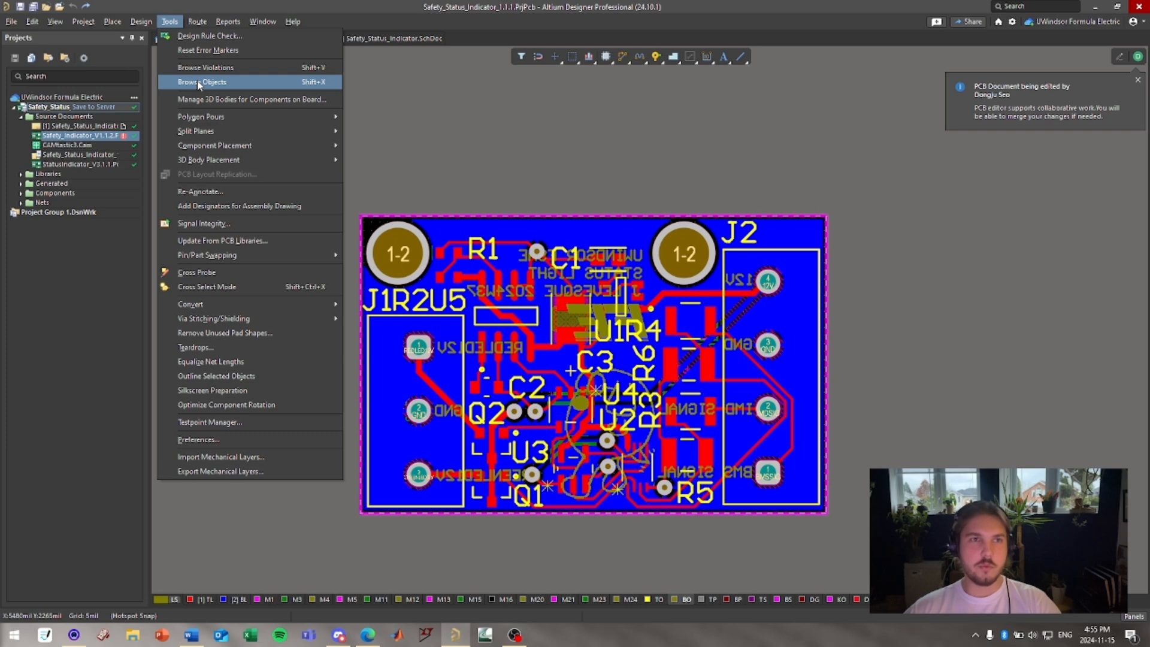
pyautogui.moveTo(202, 25)
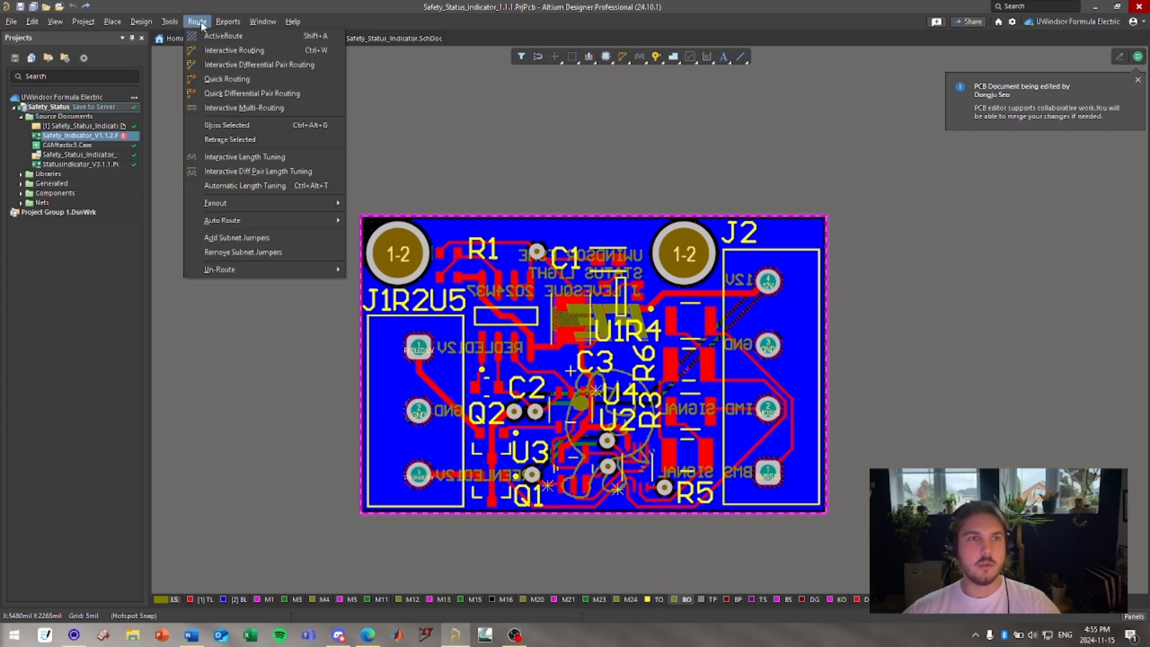
pyautogui.click(202, 25)
pyautogui.click(202, 27)
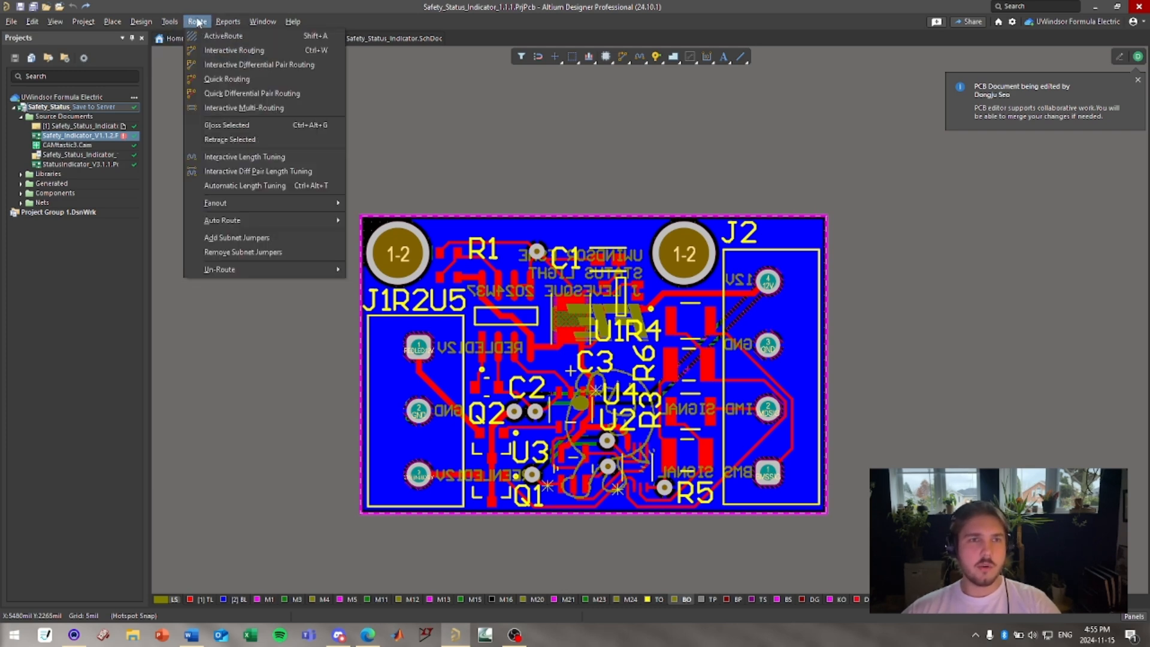
pyautogui.moveTo(221, 26)
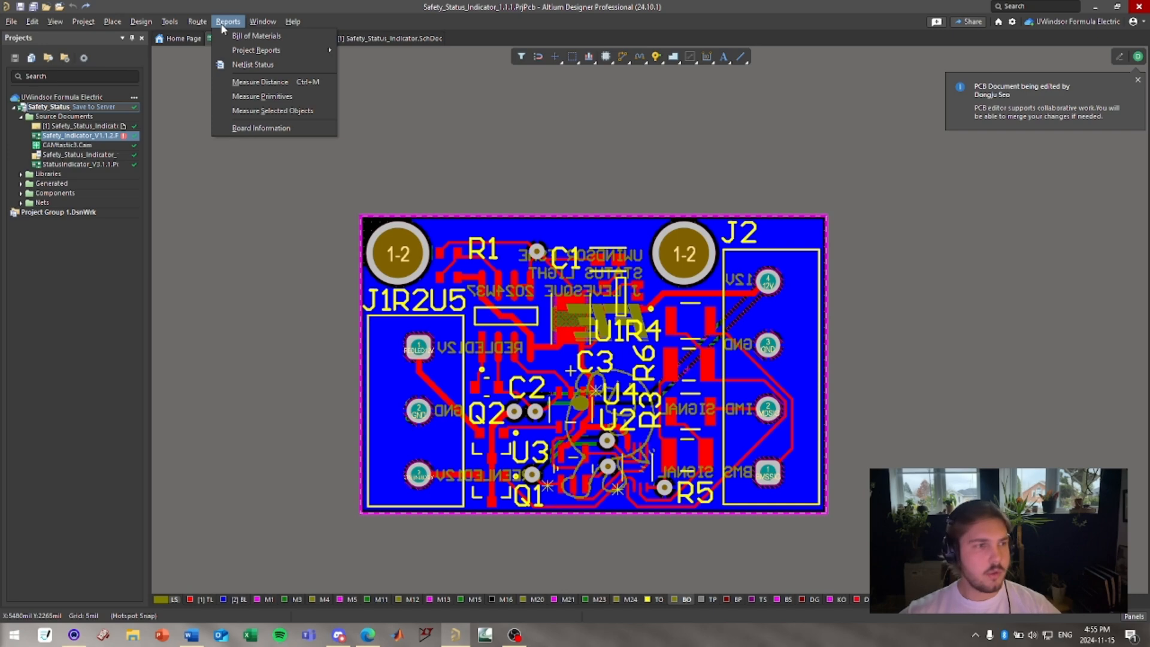
pyautogui.moveTo(113, 21)
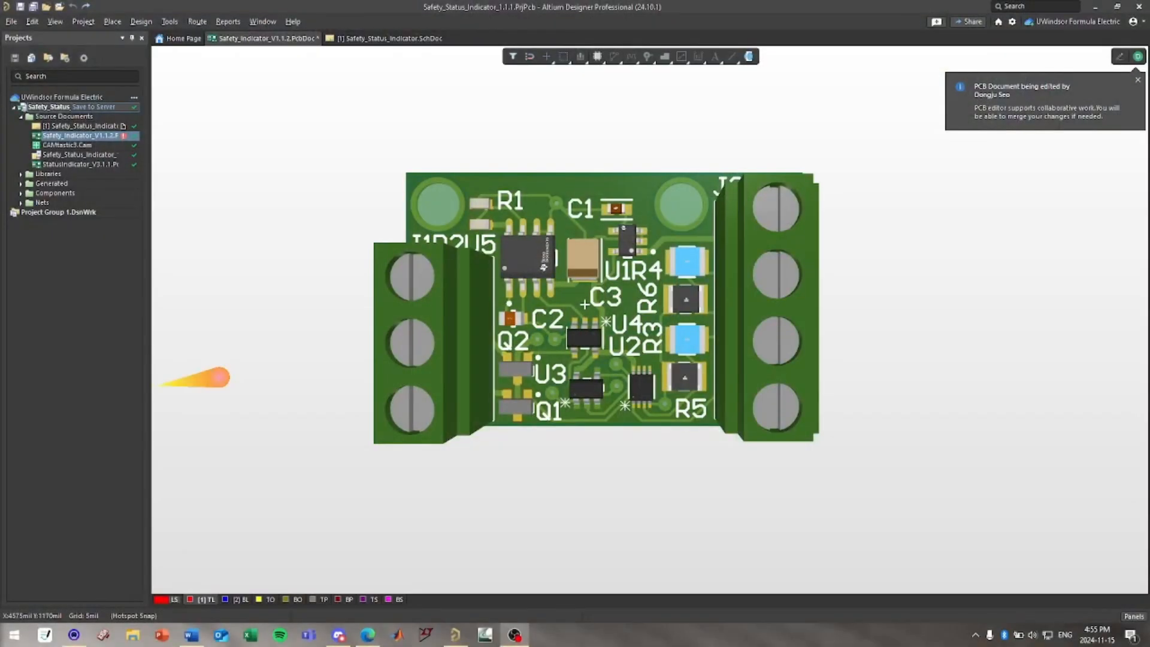
# Orbit and zoom the 3D board to inspect its flipped bottom side.
pyautogui.click(25, 467)
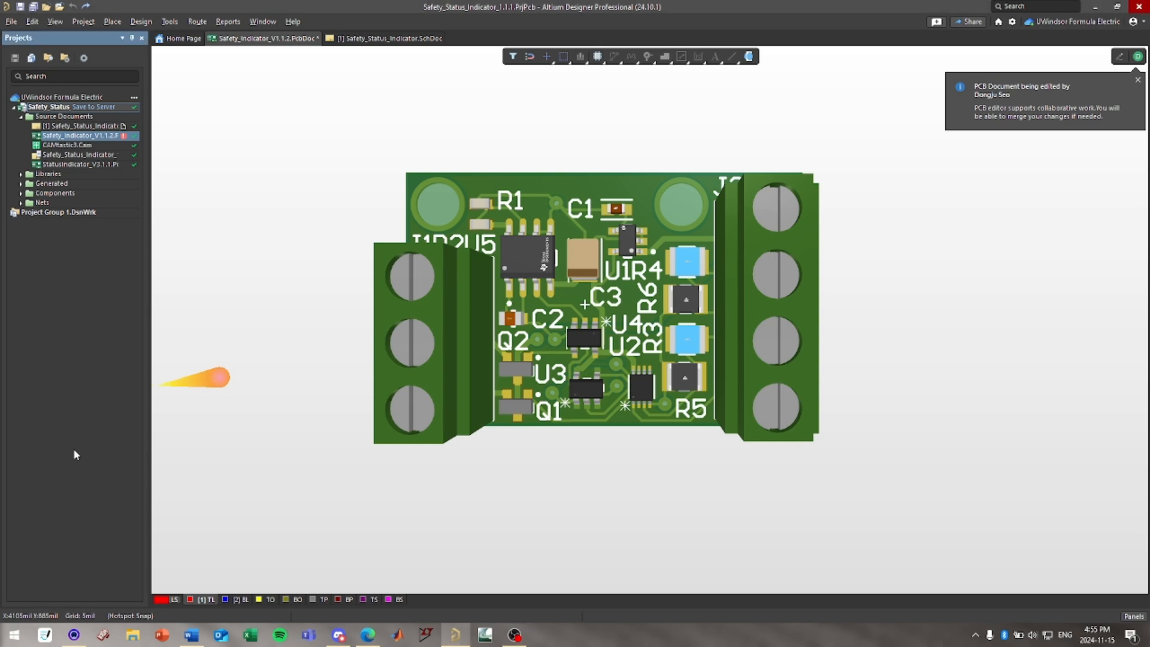
pyautogui.click(235, 418)
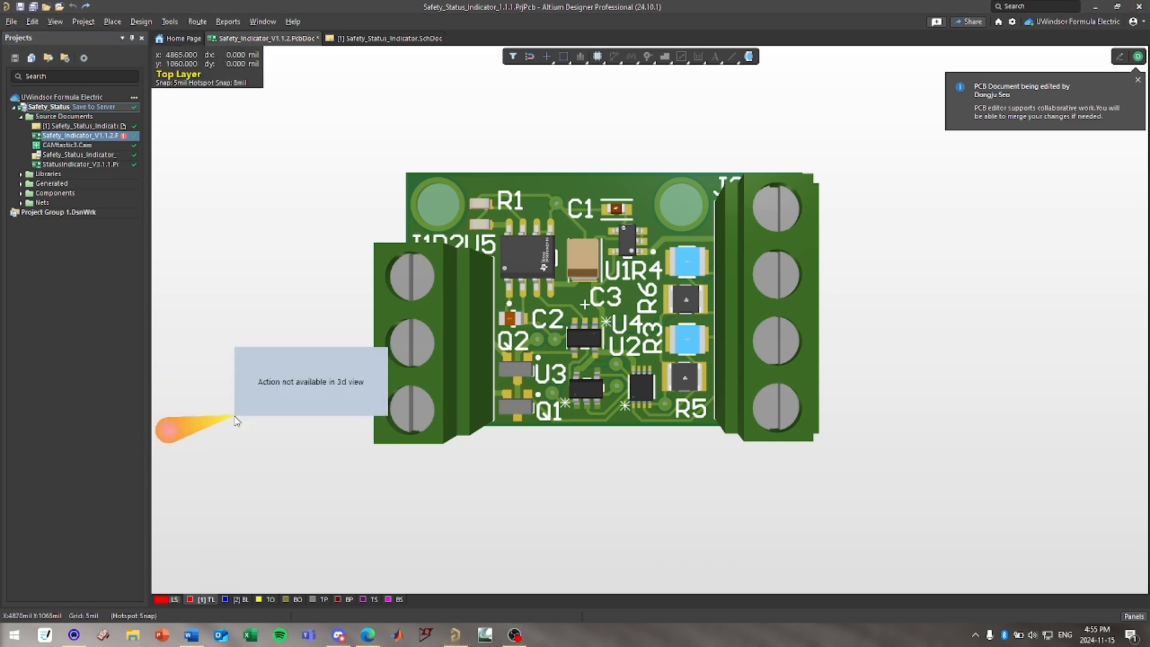
pyautogui.keyDown('shift'); pyautogui.moveTo(236, 419); pyautogui.dragTo(237, 417, button='right'); pyautogui.keyUp('shift')
pyautogui.moveTo(304, 354); pyautogui.dragTo(637, 343, button='right')
pyautogui.keyDown('ctrl'); pyautogui.scroll(-3, 636, 344); pyautogui.keyUp('ctrl')
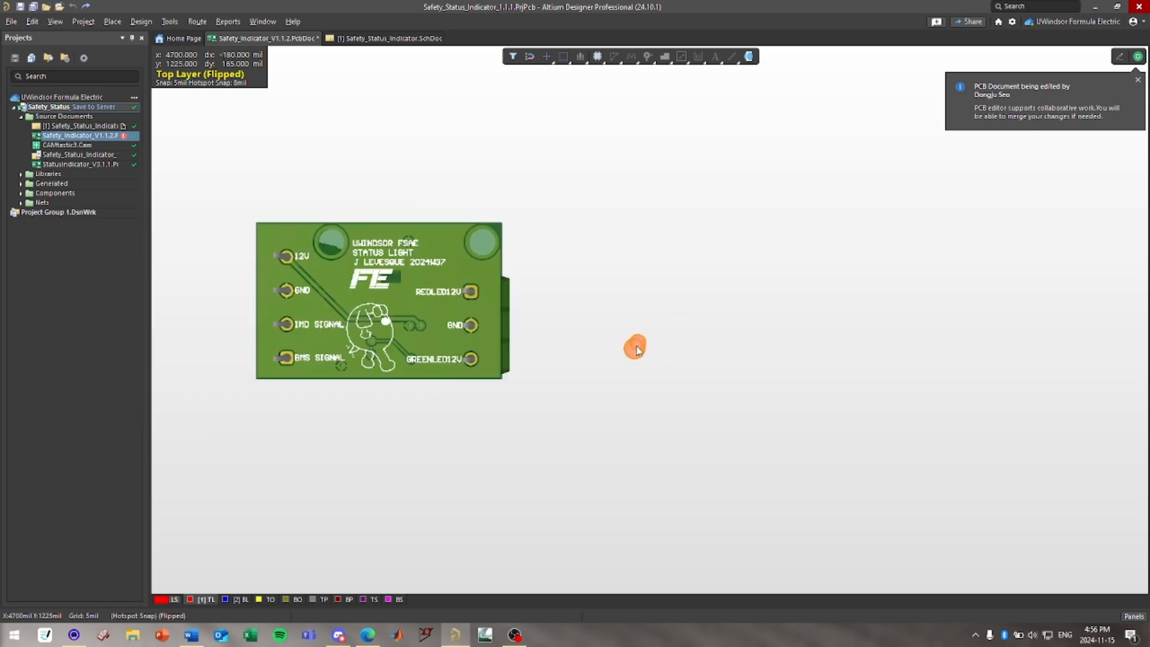
pyautogui.moveTo(512, 340); pyautogui.dragTo(670, 352, button='right')
pyautogui.keyDown('ctrl'); pyautogui.scroll(2, 670, 351); pyautogui.keyUp('ctrl')
pyautogui.moveTo(587, 350); pyautogui.dragTo(629, 355, button='right')
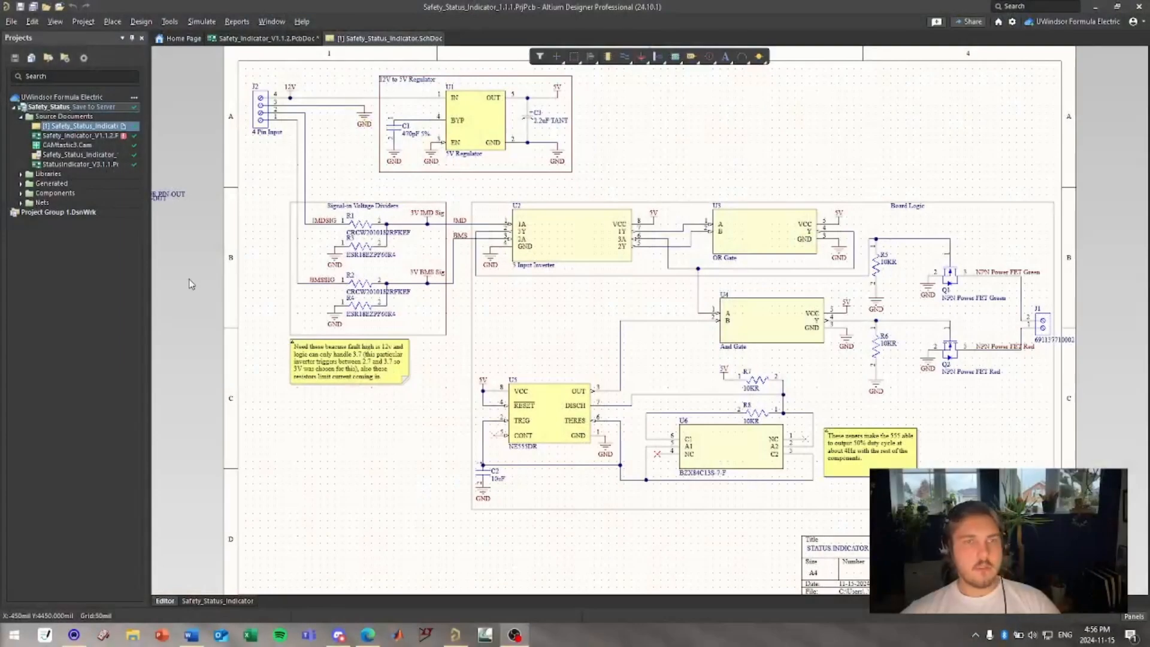
pyautogui.click(273, 21)
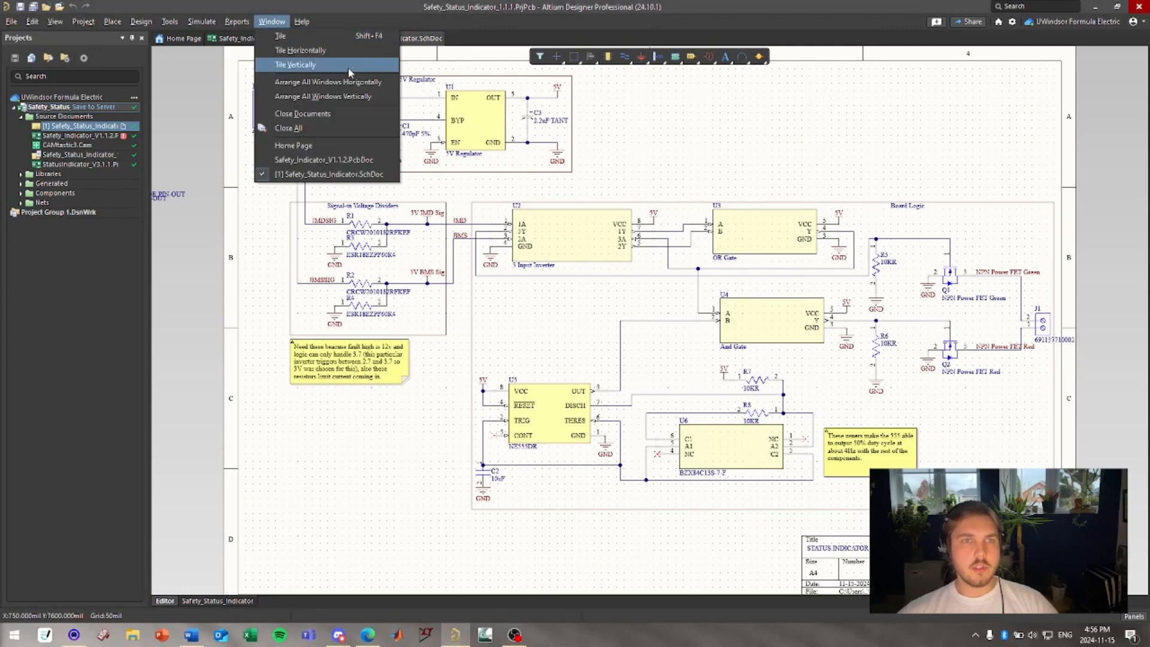
pyautogui.click(68, 128)
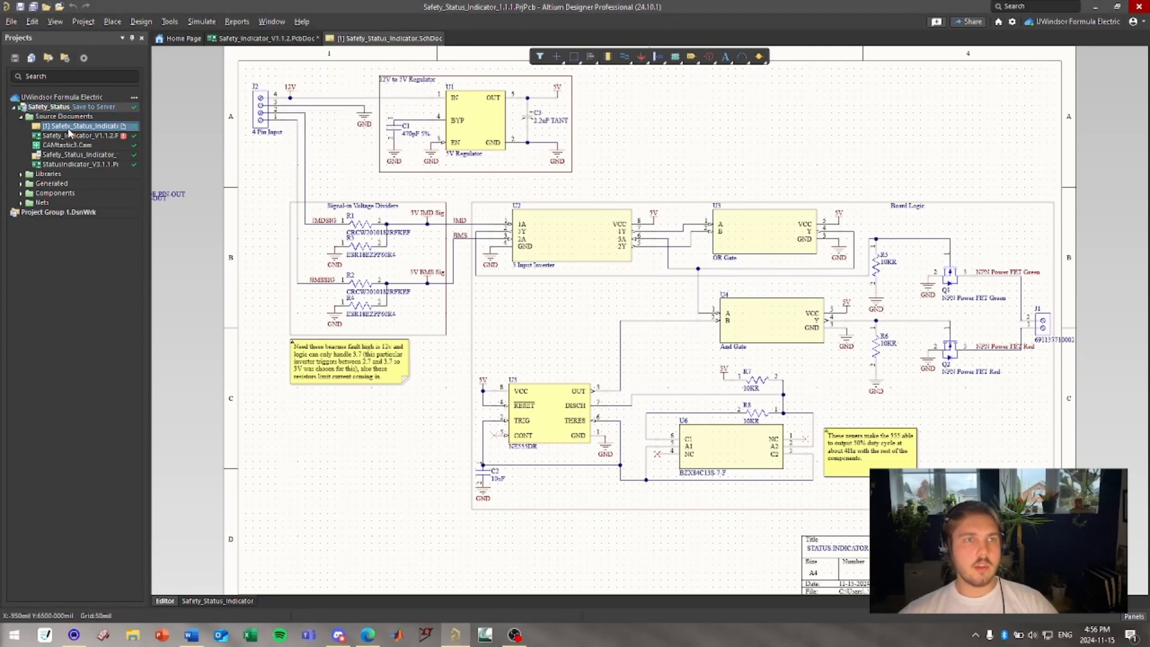
pyautogui.click(269, 23)
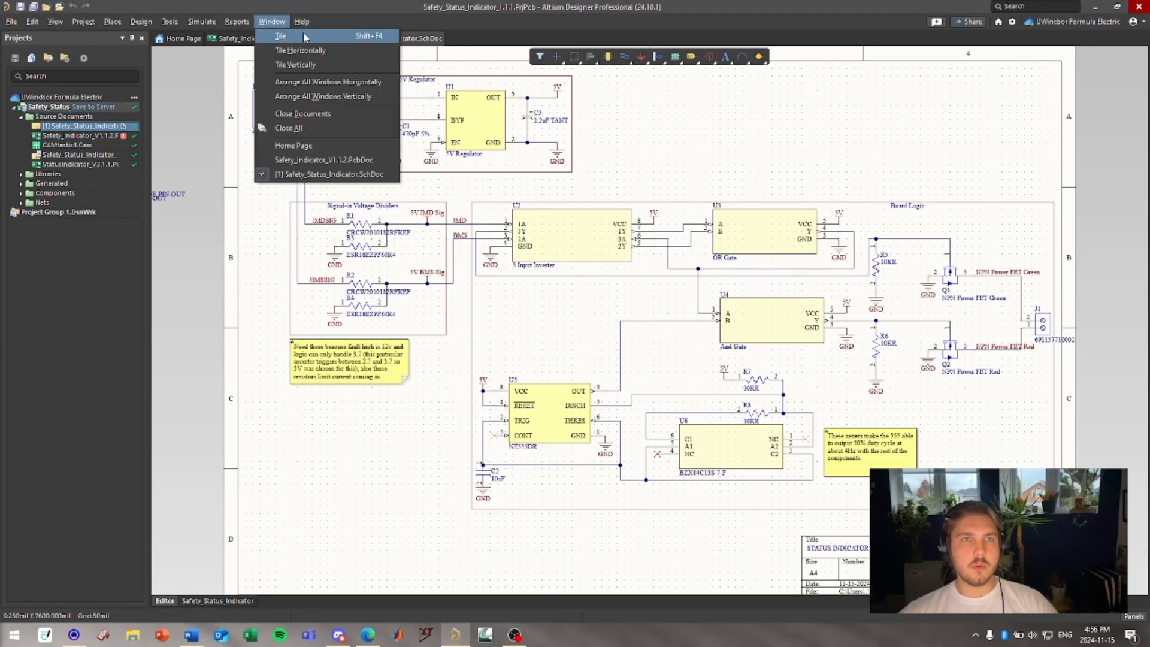
# Tile the open documents vertically and close the Home Page document.
pyautogui.click(288, 66)
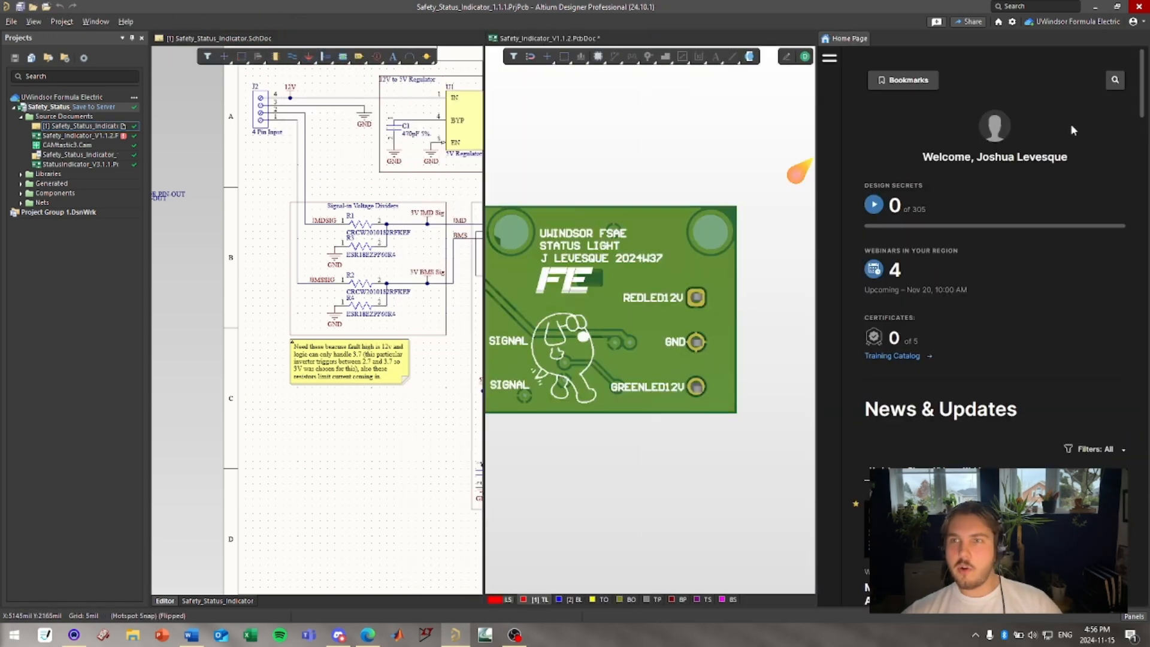
pyautogui.rightClick(863, 41)
pyautogui.click(883, 47)
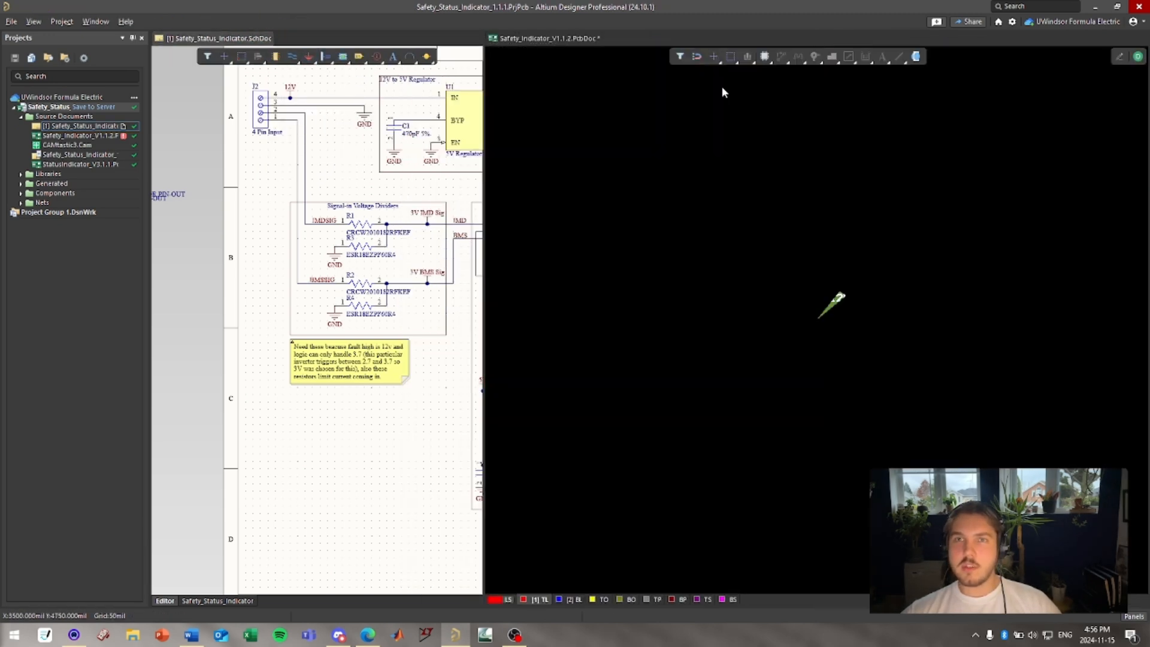
# Widen the schematic pane by moving the divider between the schematic and PCB panes.
pyautogui.click(468, 204)
pyautogui.moveTo(483, 190); pyautogui.dragTo(637, 191)
pyautogui.click(854, 261)
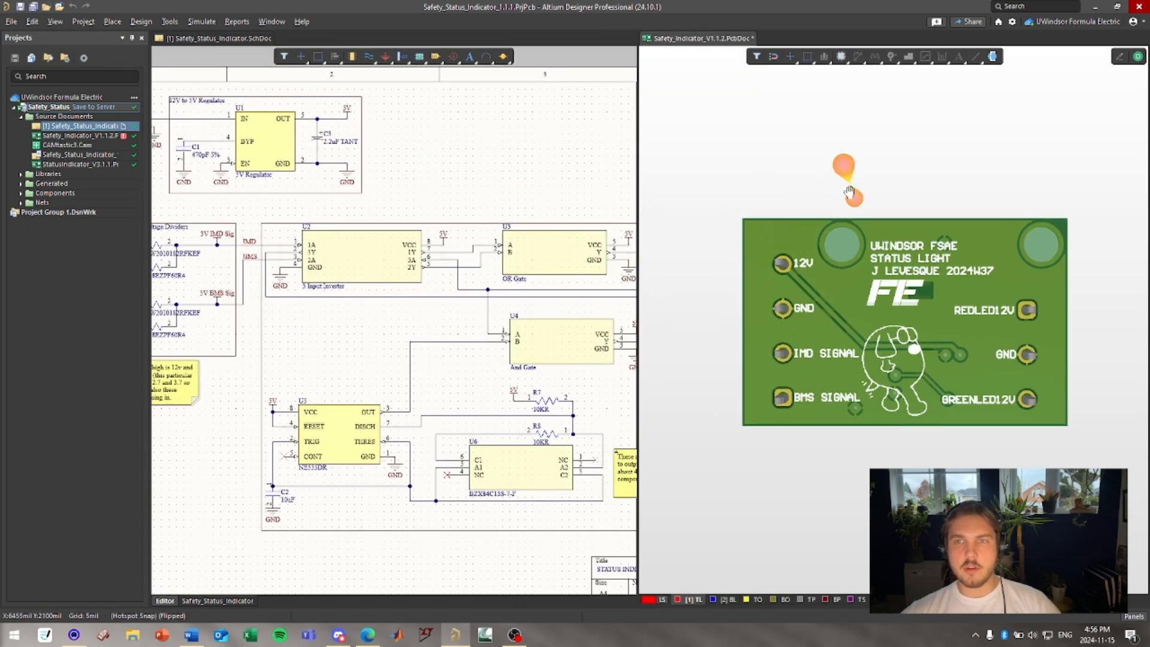
# Switch the PCB pane back to 2D layout mode.
pyautogui.press('2')
pyautogui.keyDown('ctrl'); pyautogui.scroll(-4, 874, 264); pyautogui.keyUp('ctrl')
pyautogui.moveTo(824, 287); pyautogui.dragTo(824, 264, button='right')
pyautogui.moveTo(437, 355); pyautogui.dragTo(313, 334, button='right')
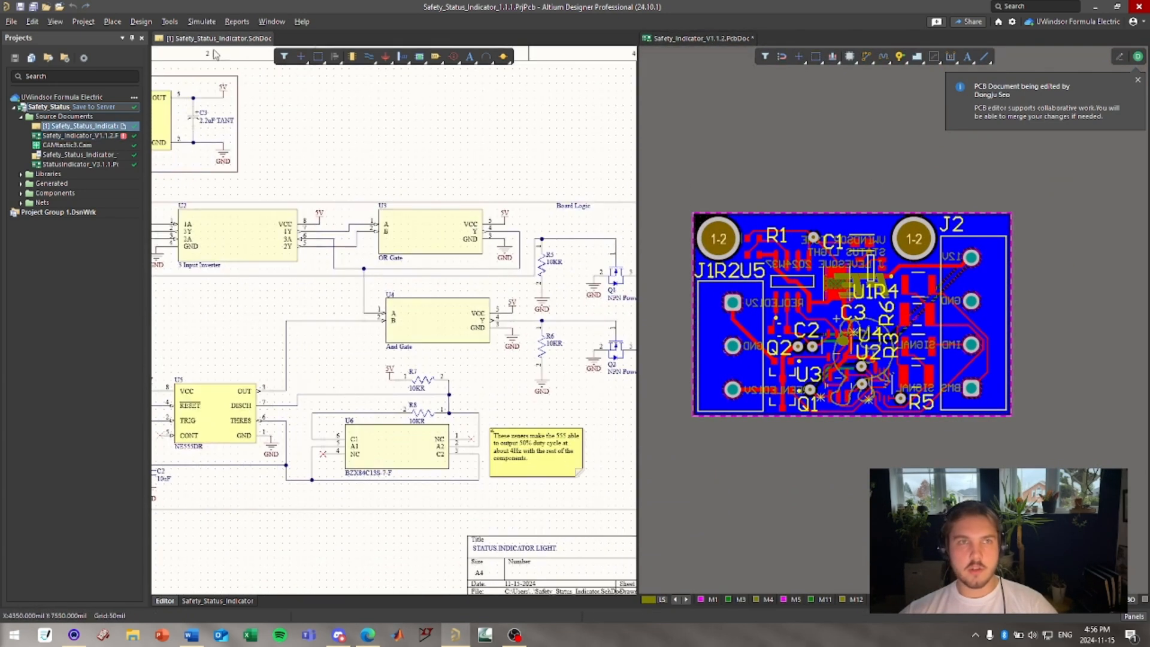
# Merge all tiled documents back into a single tabbed window.
pyautogui.rightClick(696, 37)
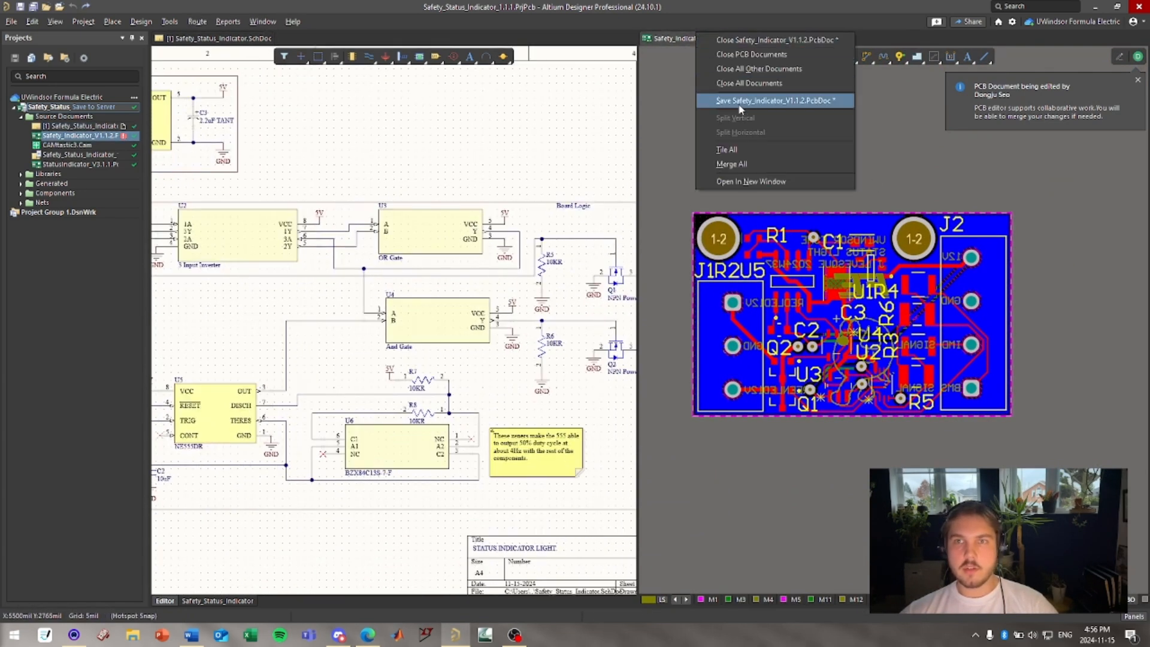
pyautogui.click(731, 163)
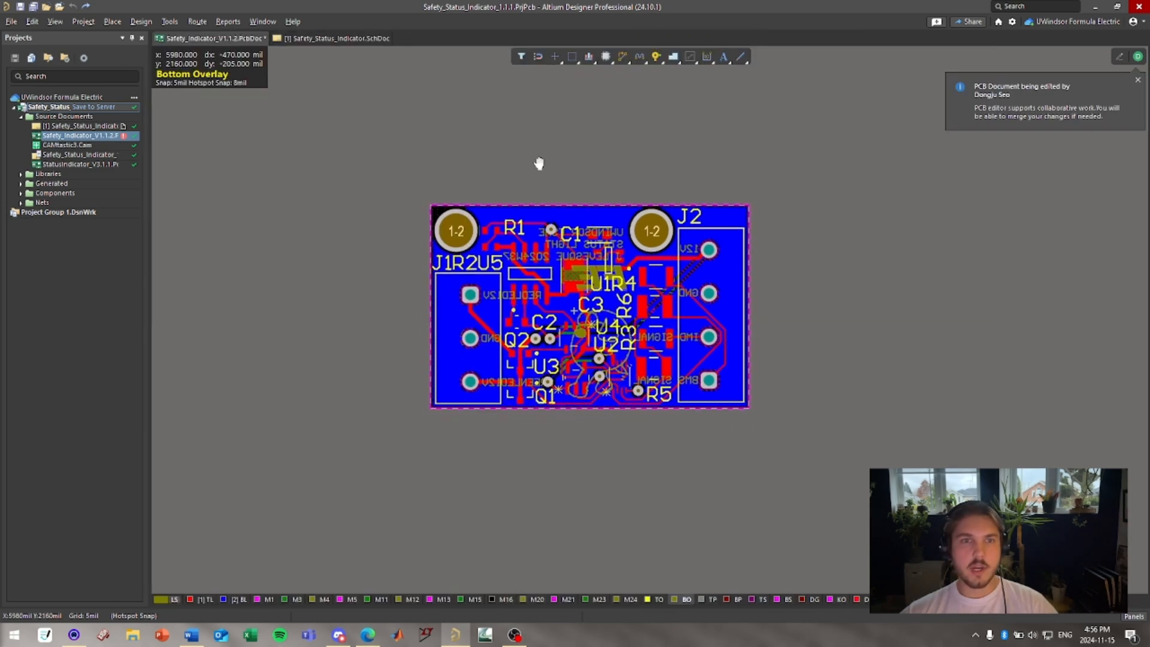
# Minimize Altium Designer to switch to the web browser.
pyautogui.keyDown('ctrl'); pyautogui.scroll(2, 551, 173); pyautogui.keyUp('ctrl')
pyautogui.click(293, 22)
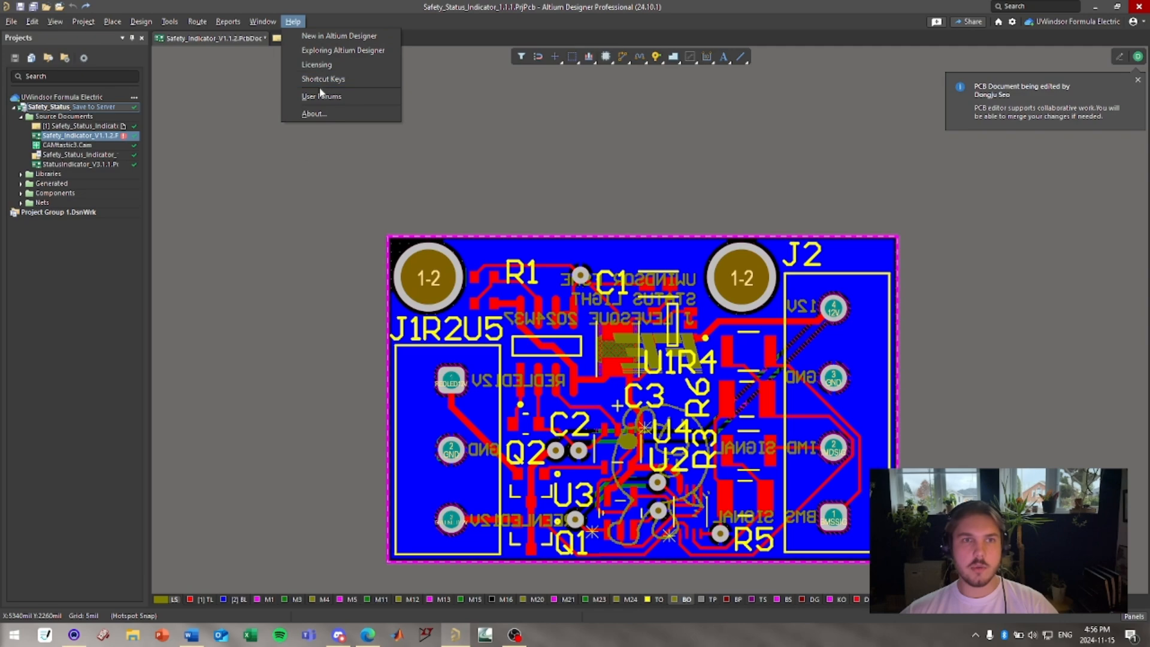
pyautogui.click(383, 158)
pyautogui.click(1094, 9)
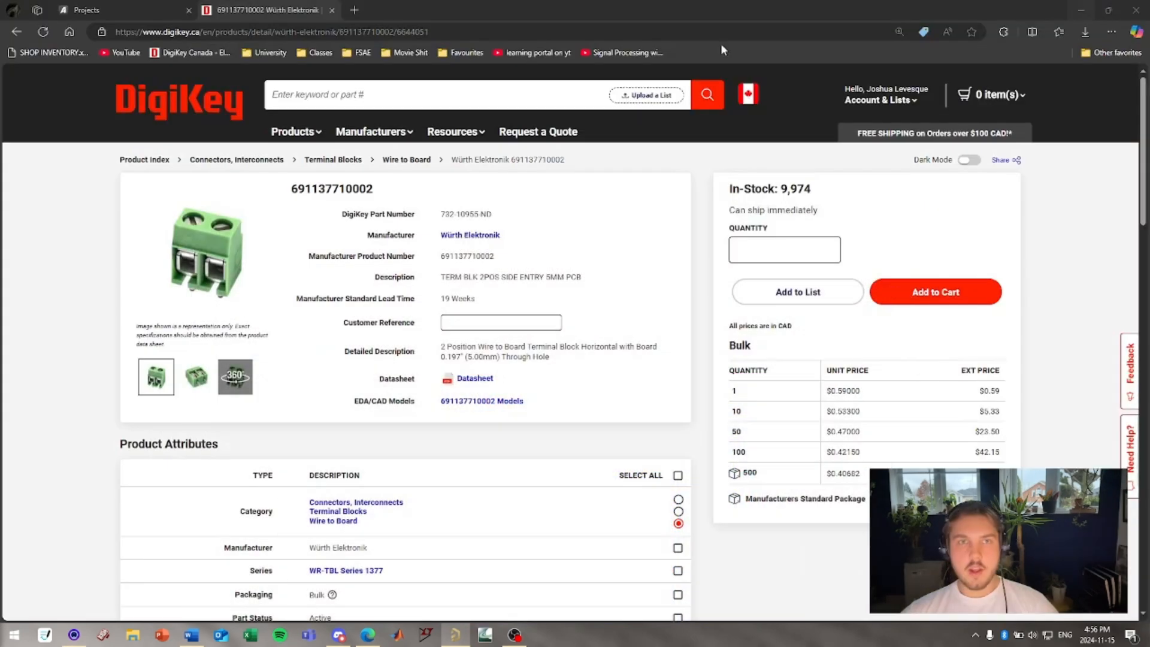
# Open a new browser tab, close the DigiKey tab, and search the web for jlcpcb rules list.
pyautogui.click(354, 10)
pyautogui.click(332, 11)
pyautogui.write('p')
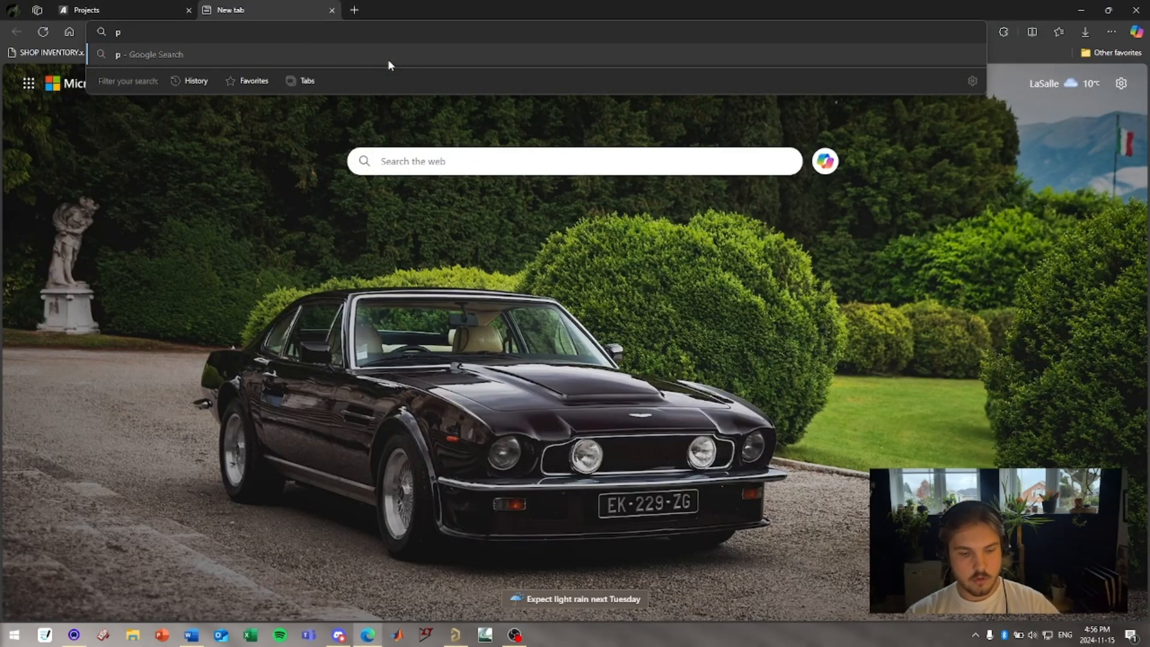
pyautogui.write('cbwa')
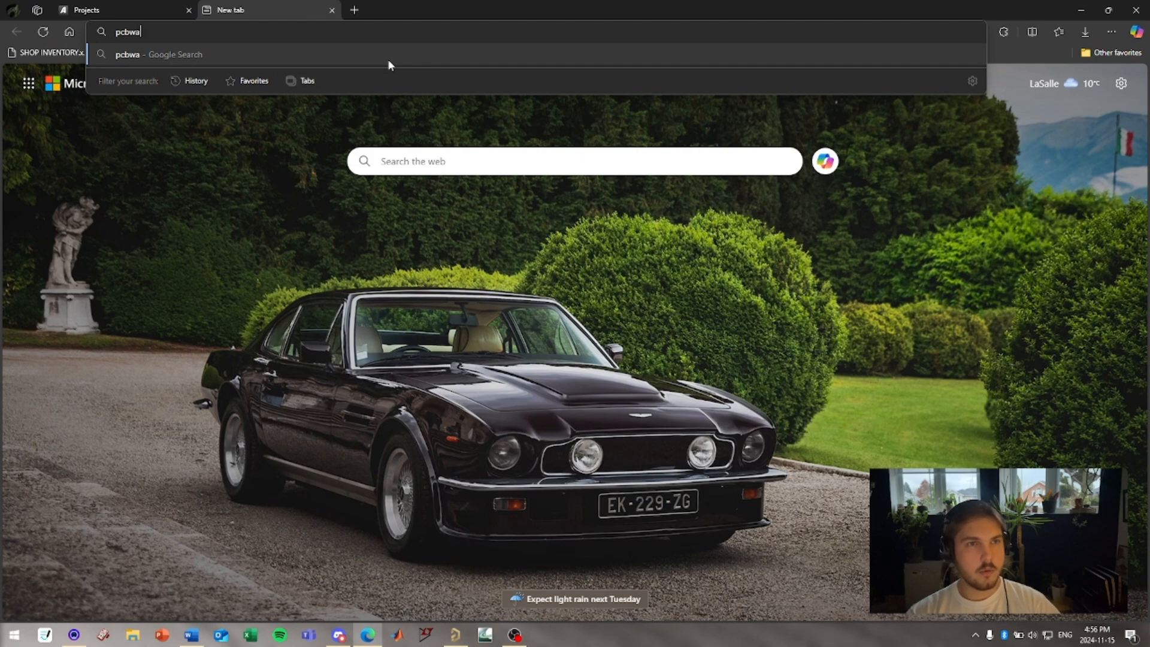
pyautogui.press('BackSpace')
pyautogui.press('BackSpace')
pyautogui.press('BackSpace')
pyautogui.press('BackSpace')
pyautogui.press('BackSpace')
pyautogui.write('jl')
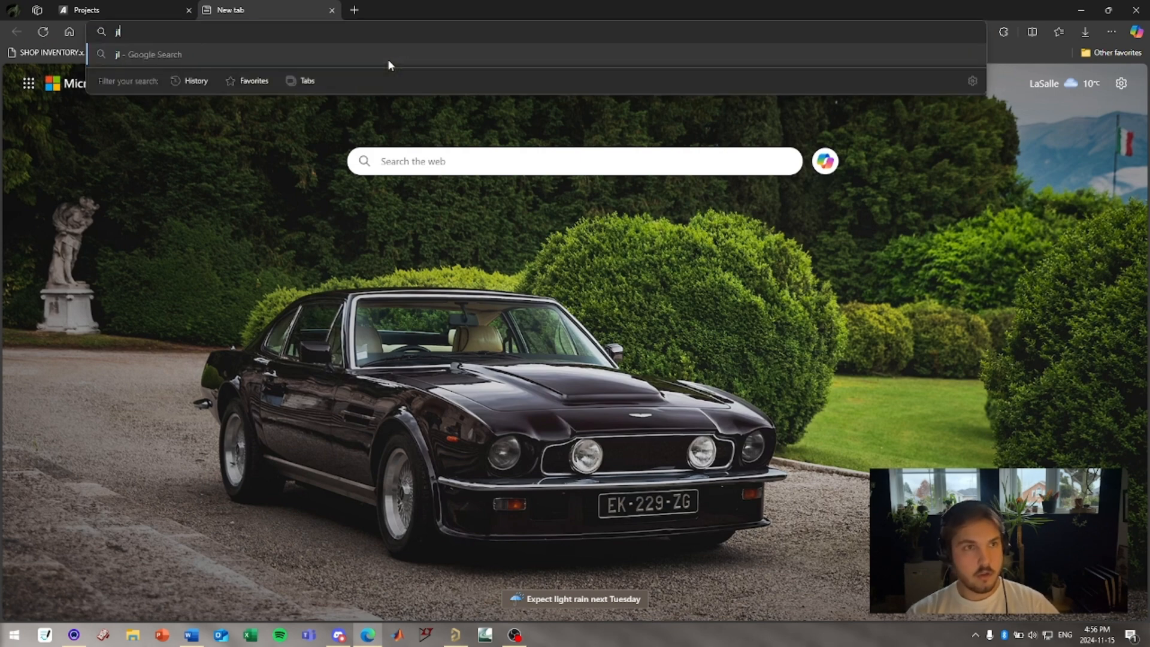
pyautogui.write('cpcb r')
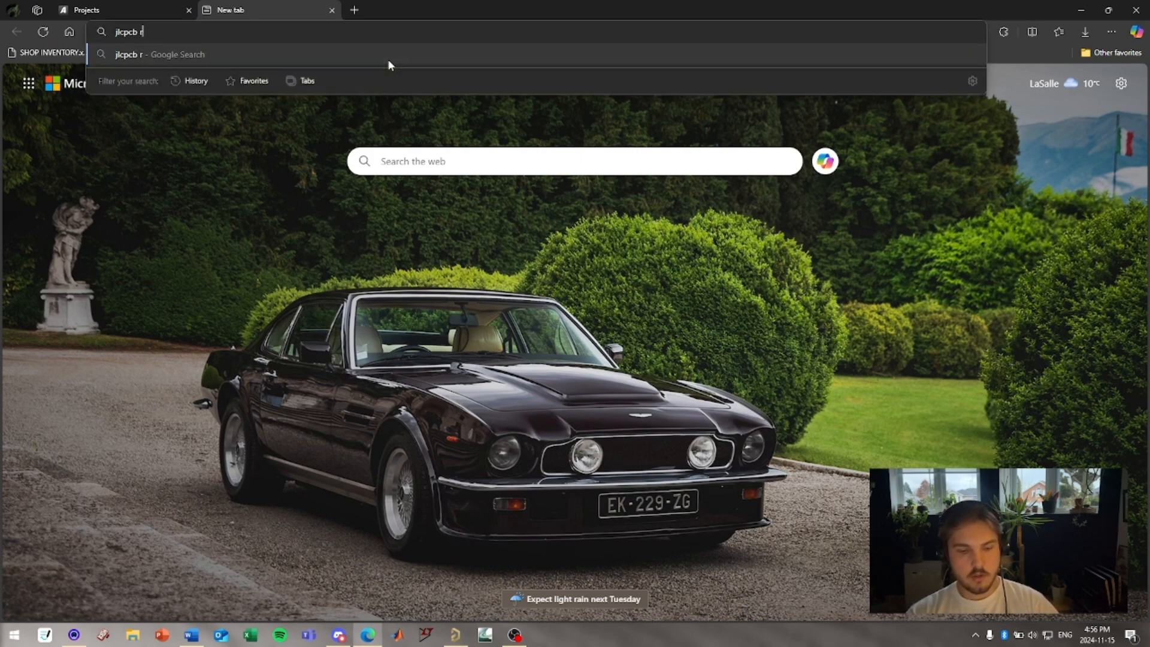
pyautogui.write('ules list')
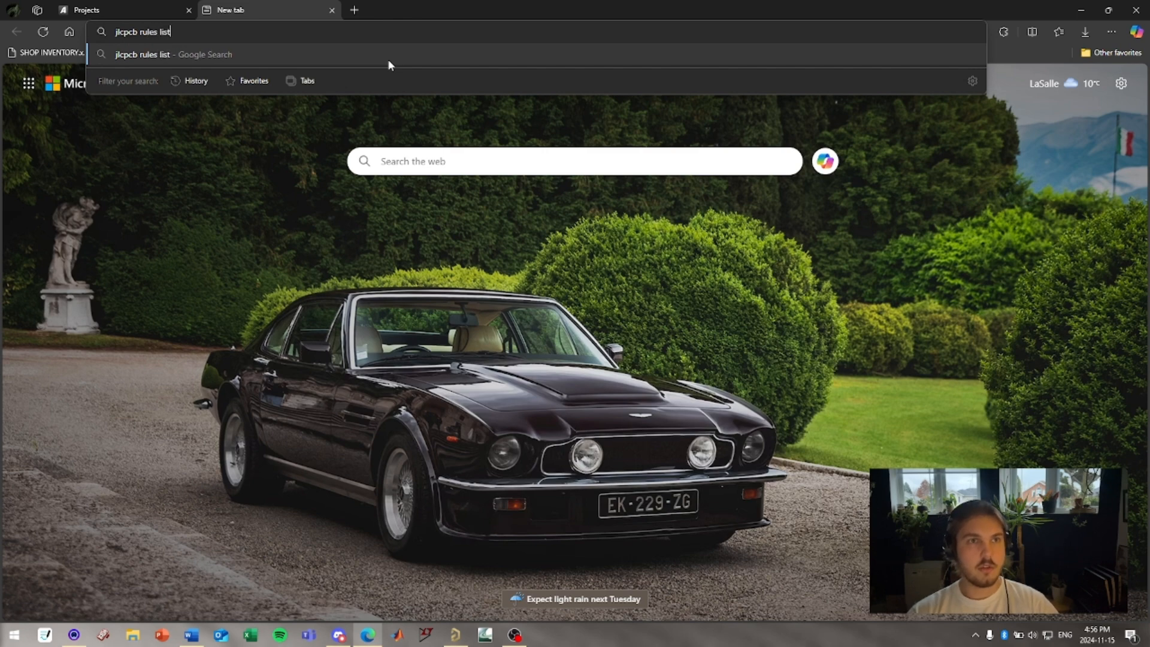
pyautogui.press('Return')
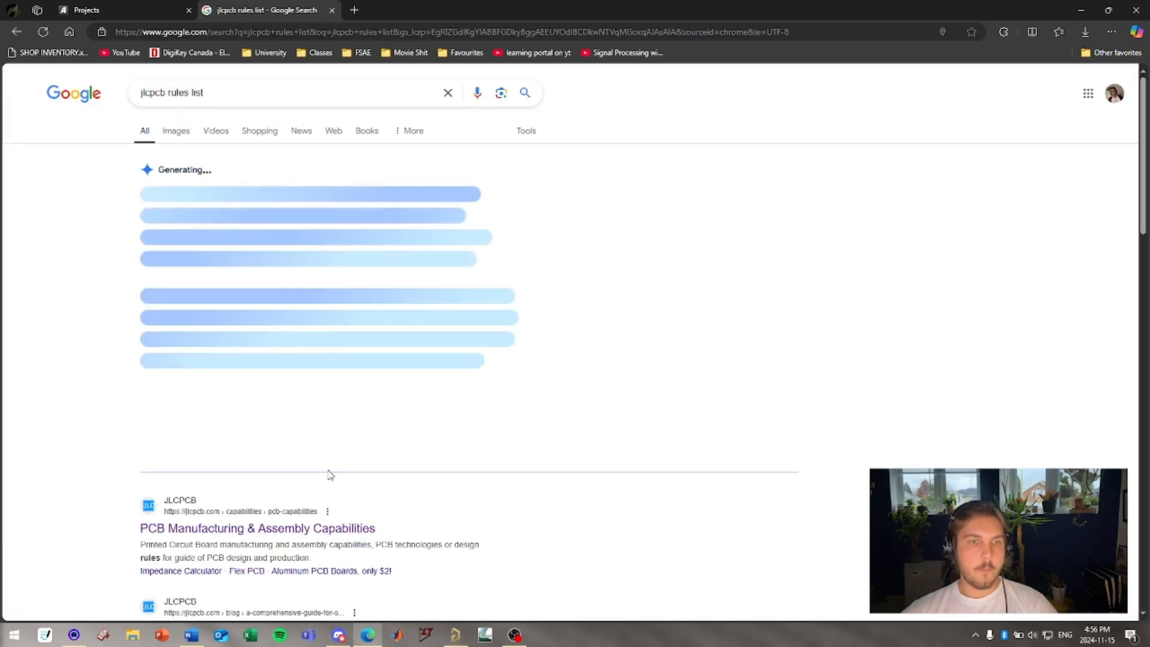
# Open JLCPCB's PCB Manufacturing & Assembly Capabilities page and read through the PCB Specifications section.
pyautogui.click(317, 528)
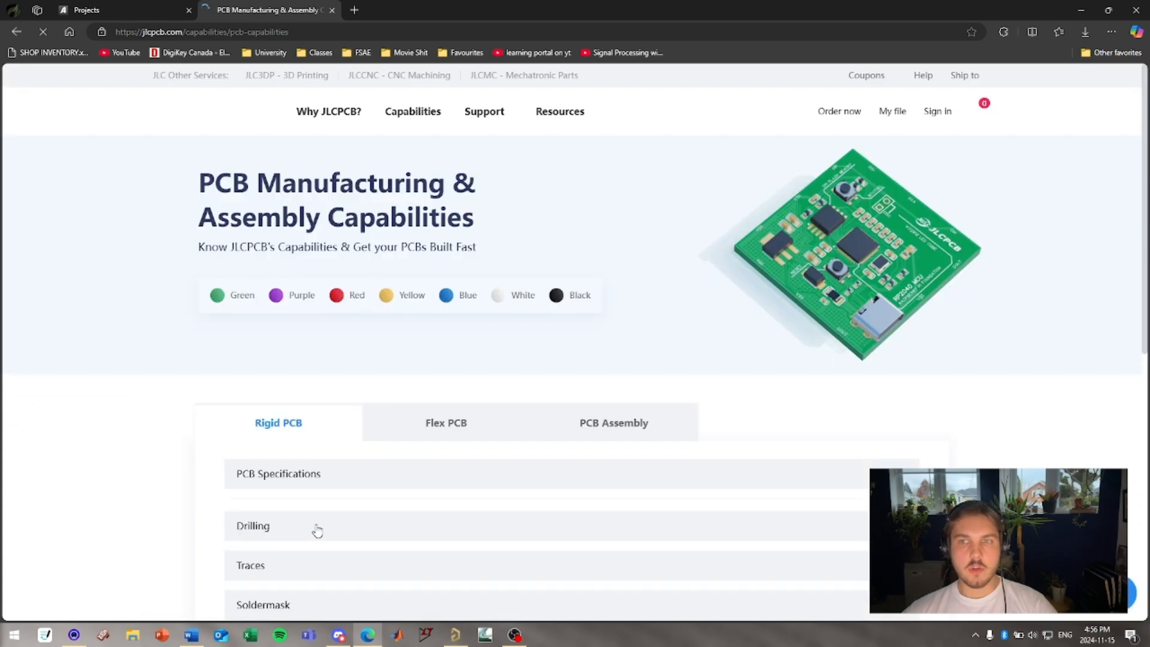
pyautogui.click(277, 483)
pyautogui.scroll(-3, 180, 467)
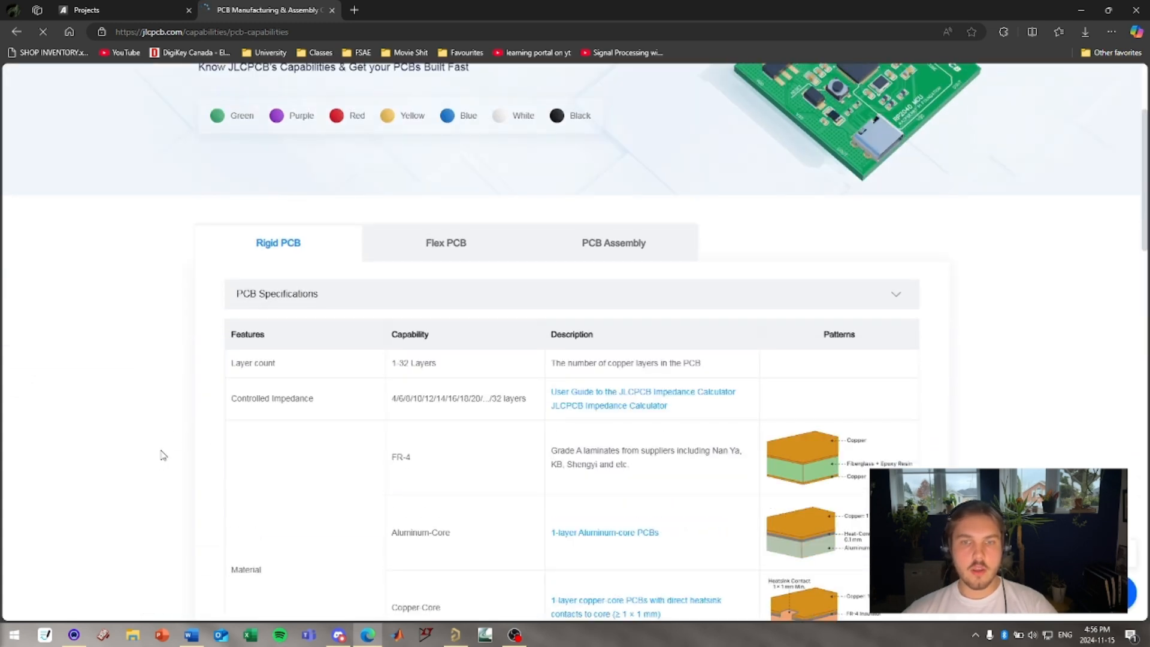
pyautogui.scroll(-3, 167, 454)
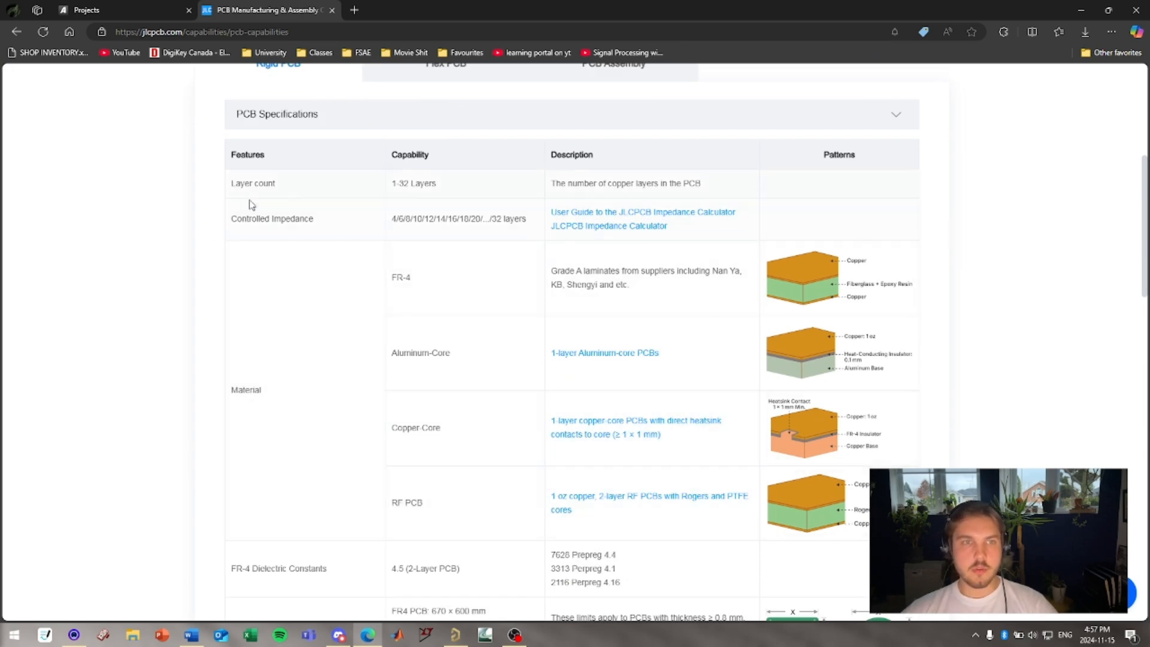
pyautogui.scroll(-7, 287, 226)
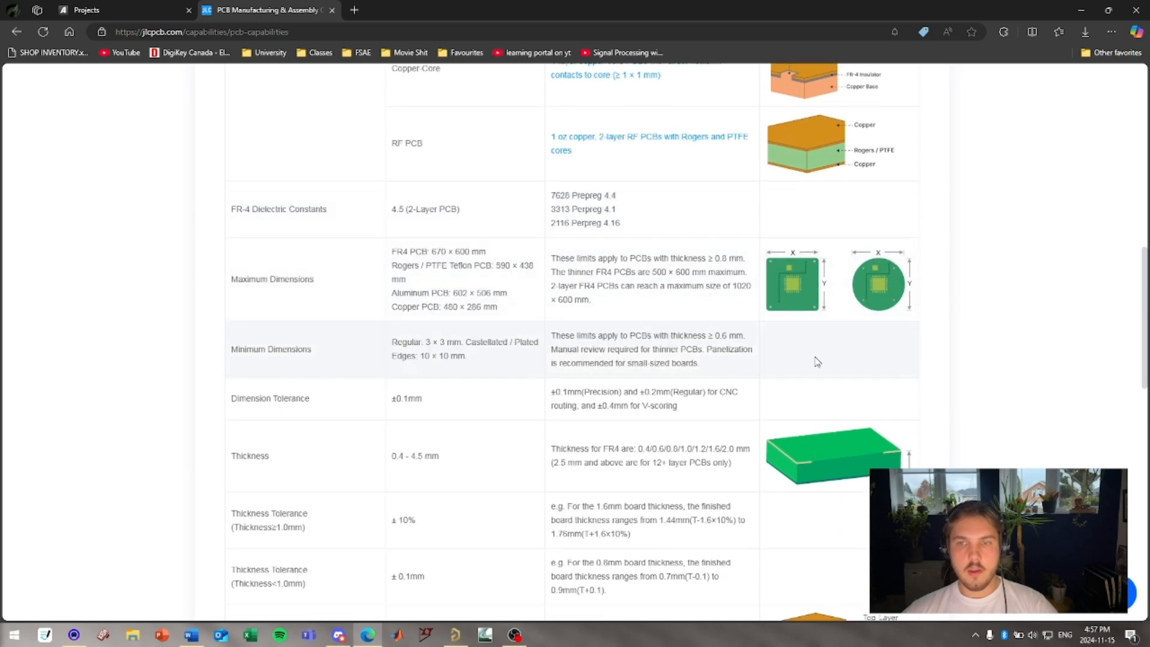
pyautogui.scroll(-13, 434, 341)
pyautogui.scroll(3, 431, 342)
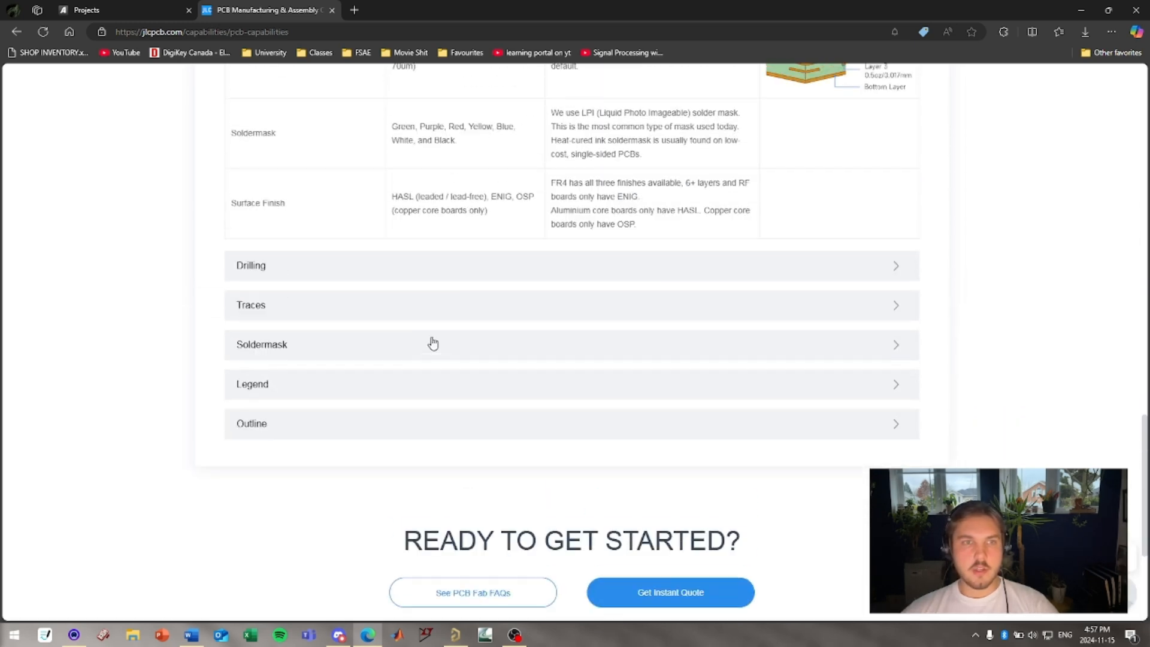
# Expand the Drilling section and review its hole and via limits.
pyautogui.click(365, 276)
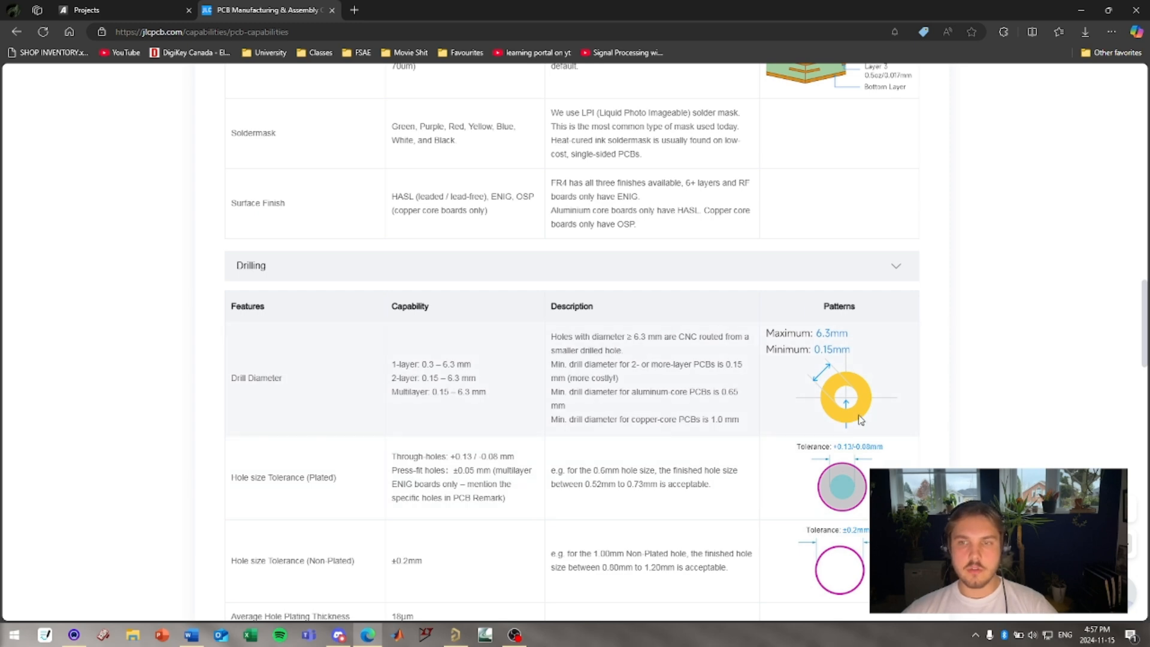
pyautogui.scroll(-9, 726, 379)
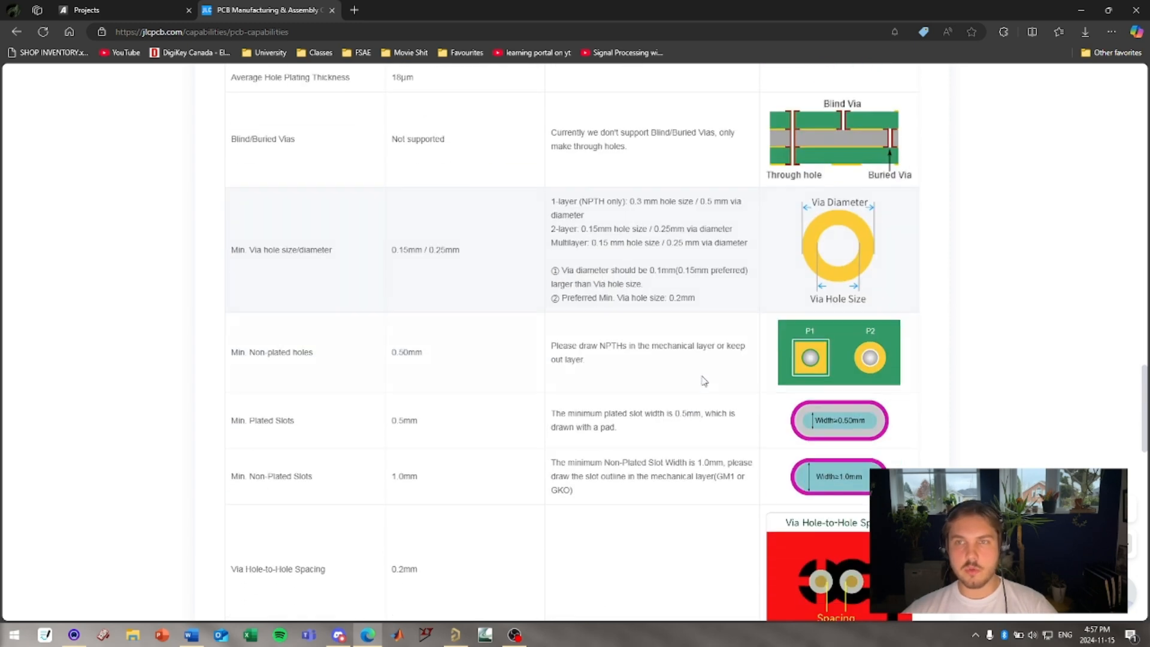
pyautogui.scroll(-7, 703, 381)
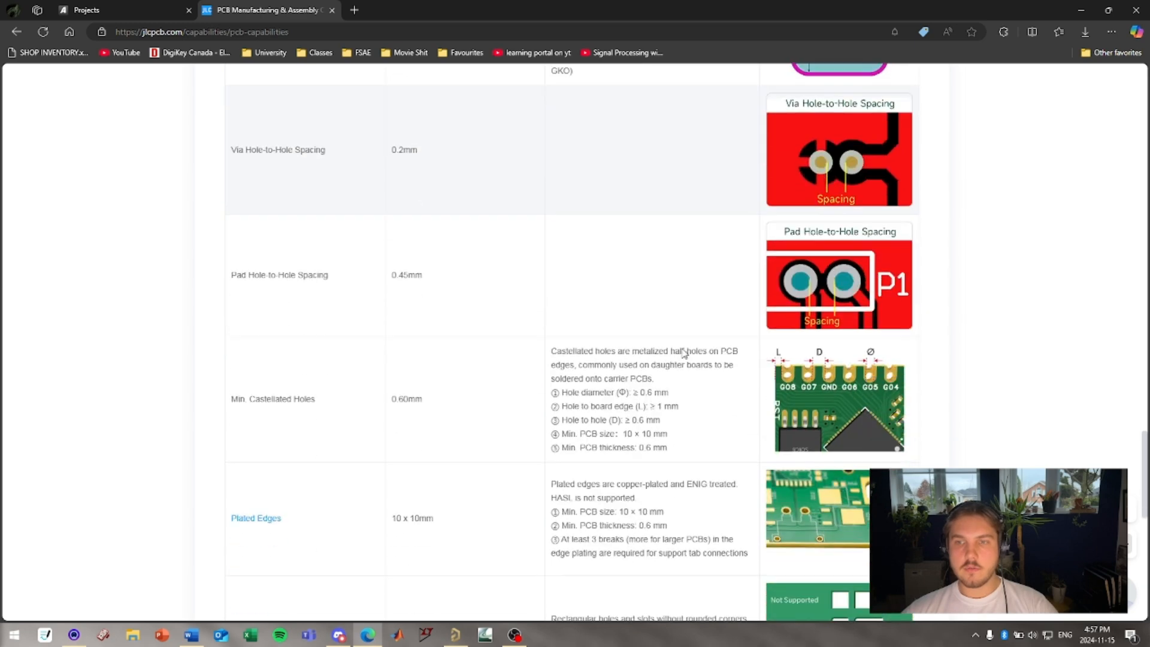
pyautogui.scroll(-2, 853, 281)
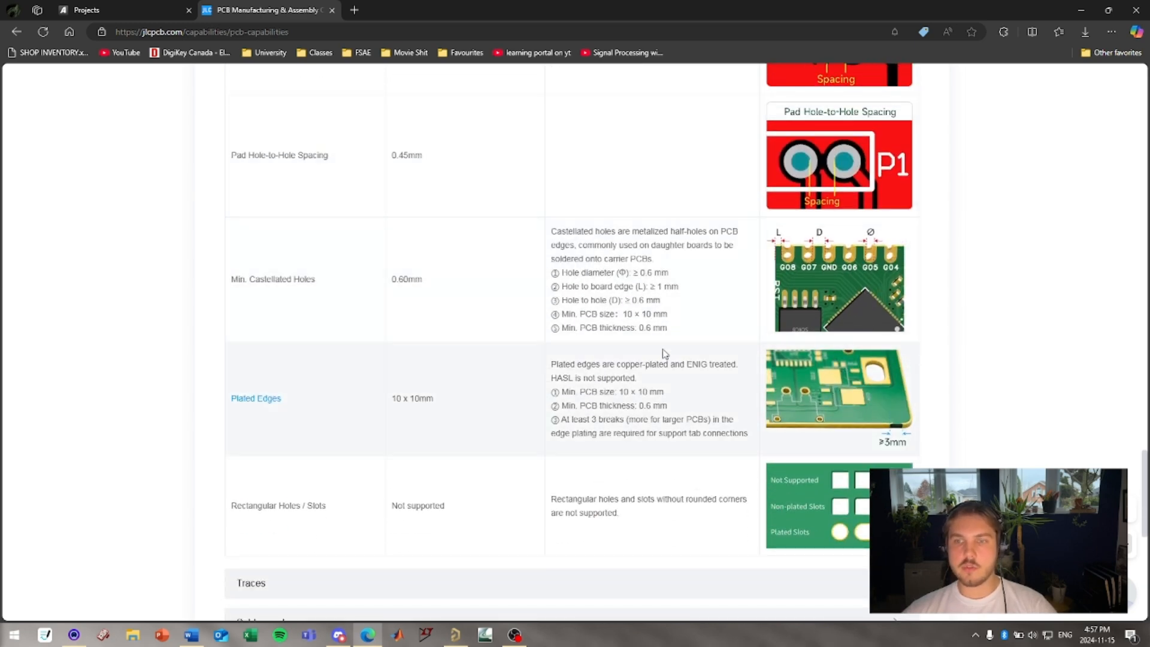
pyautogui.scroll(3, 748, 389)
pyautogui.scroll(-5, 842, 429)
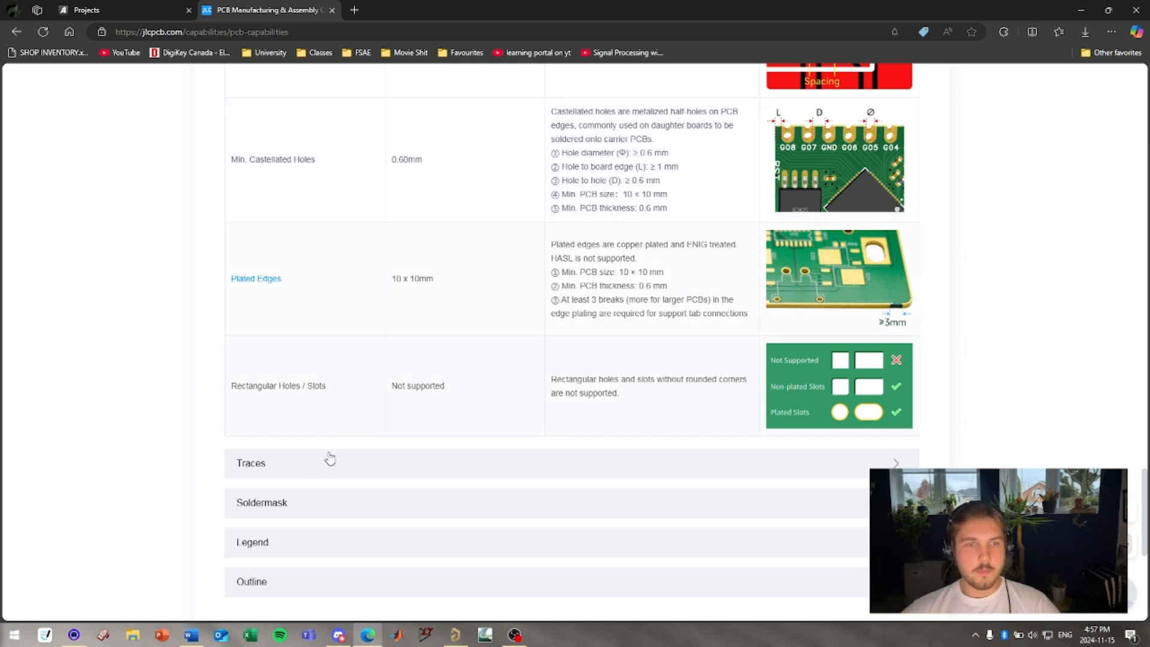
pyautogui.scroll(-1, 329, 461)
# Expand the Traces and Outline sections and review their clearance limits.
pyautogui.click(311, 413)
pyautogui.scroll(-20, 310, 416)
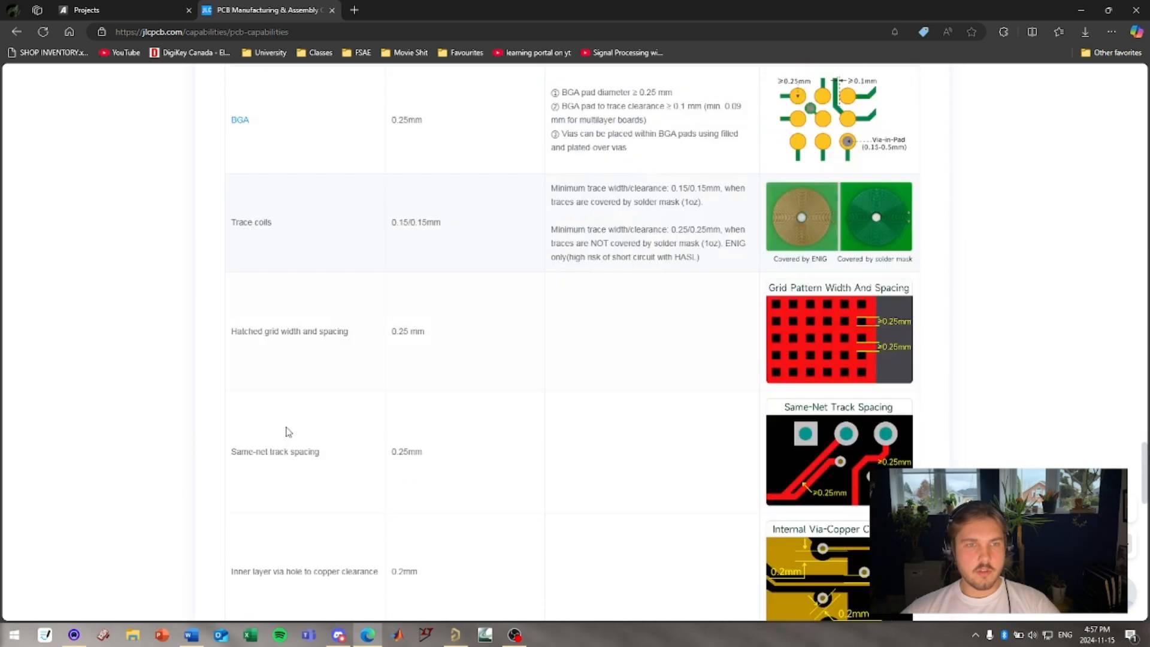
pyautogui.scroll(-2, 287, 434)
pyautogui.click(275, 444)
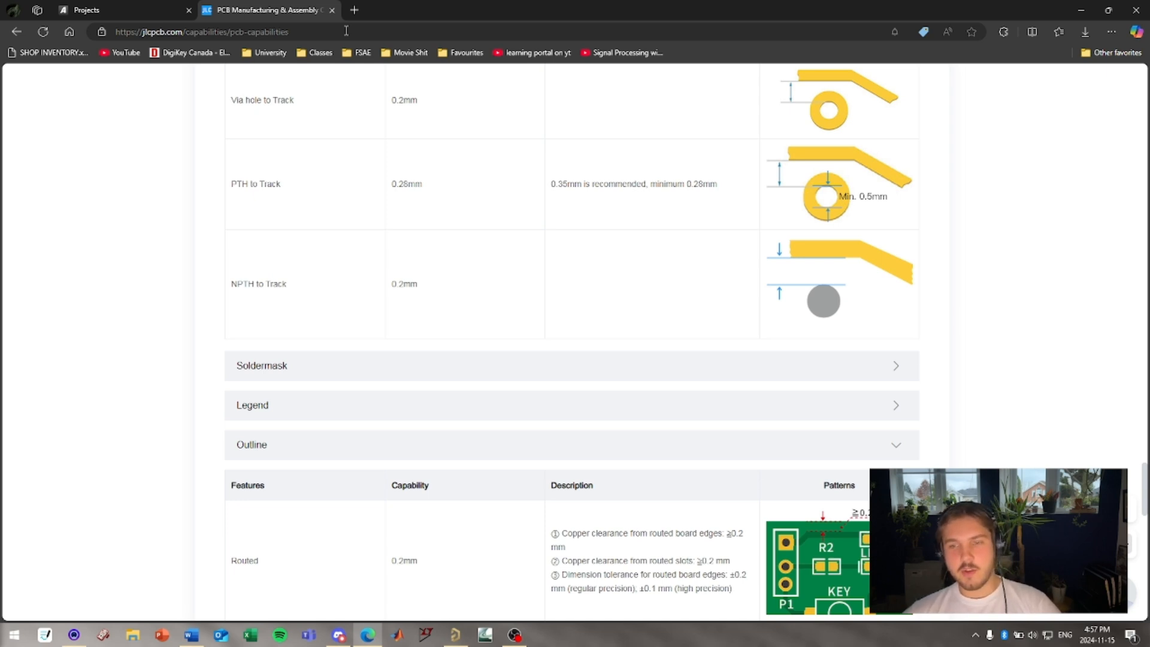
# Close the JLCPCB capabilities tab and open a new browser tab.
pyautogui.click(332, 11)
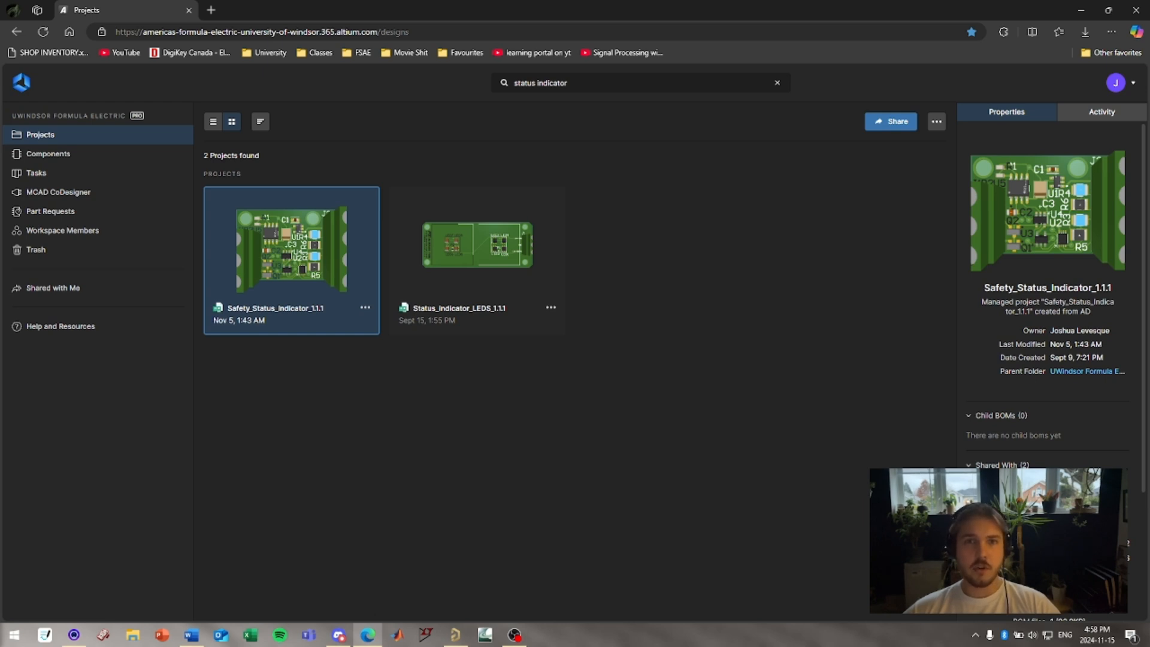
pyautogui.click(211, 9)
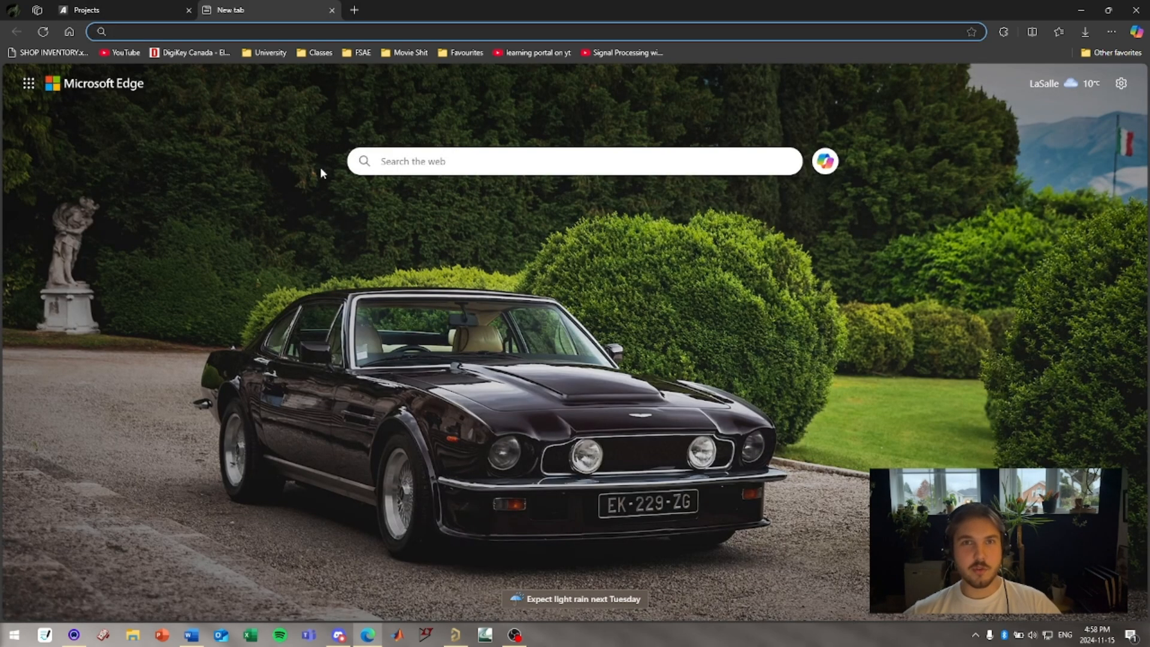